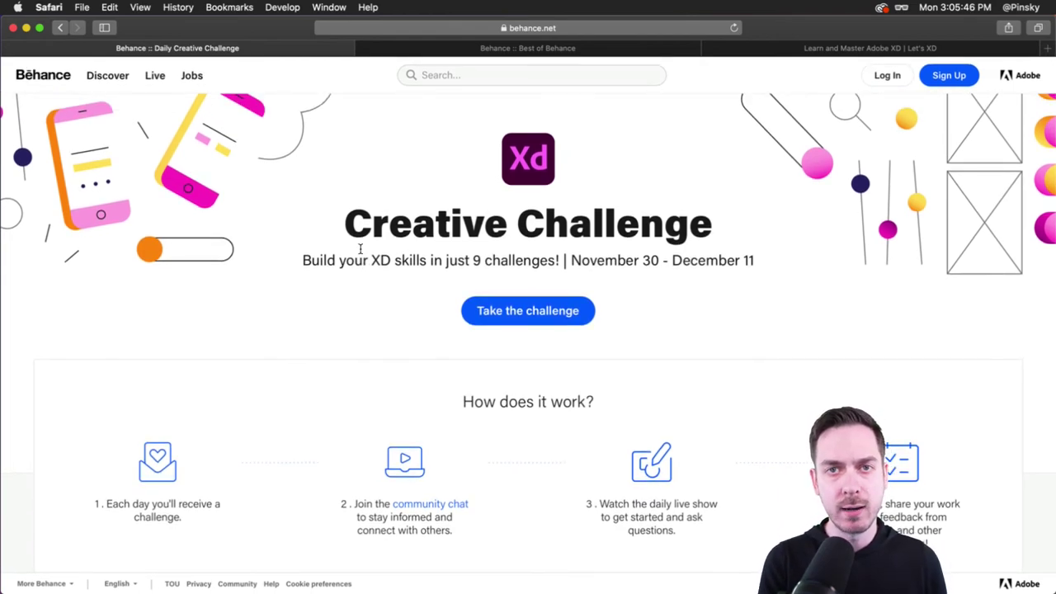
Browse the Let's XD home page, examining its Learn topics, featured tutorials and the Design and Prototype sections
left_click(817, 50)
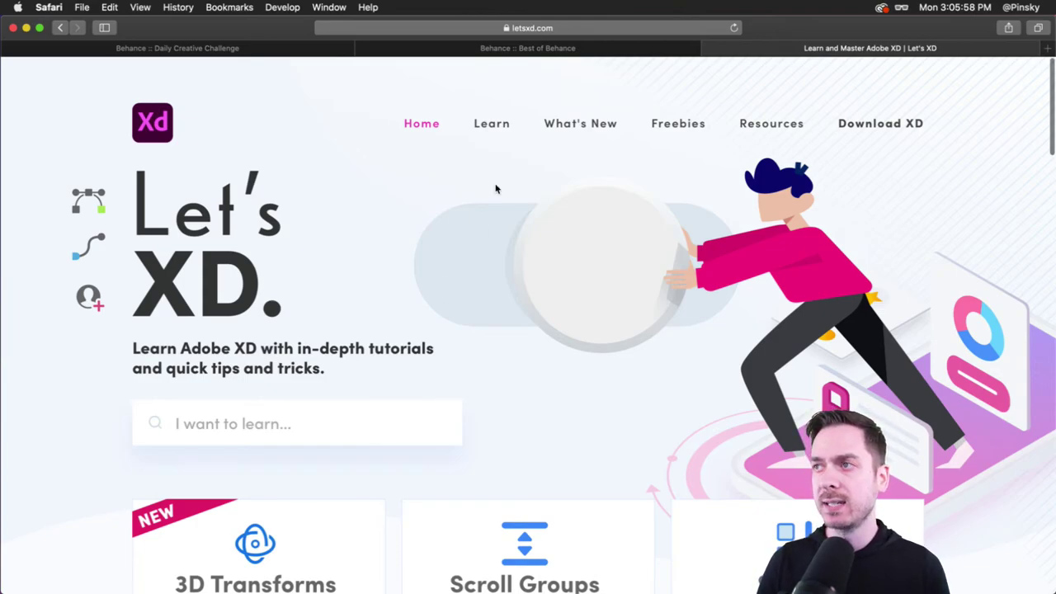
mouse_move(491, 125)
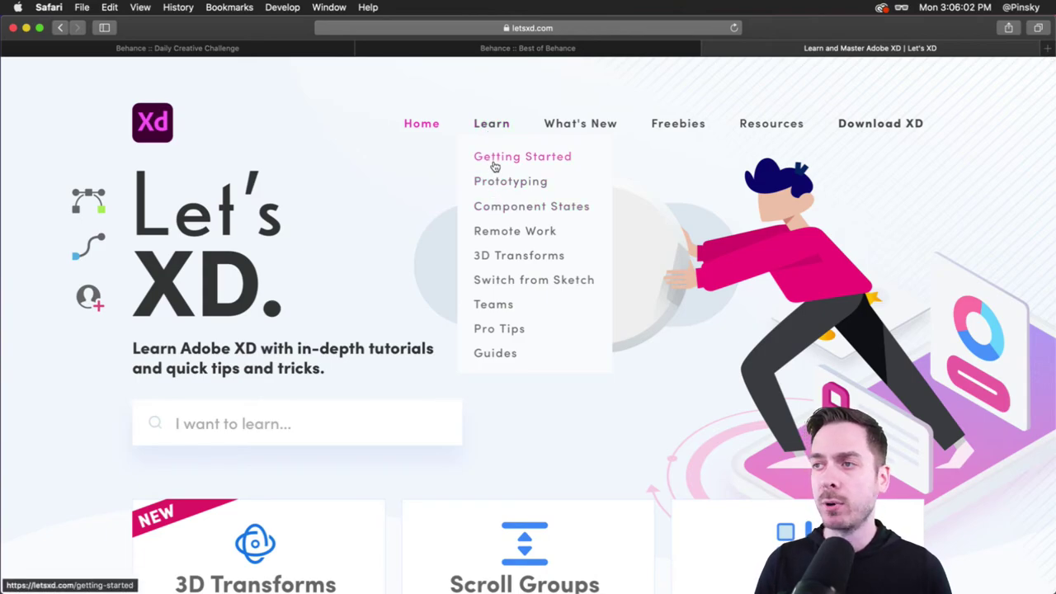
scroll(297, 262, "down", 5)
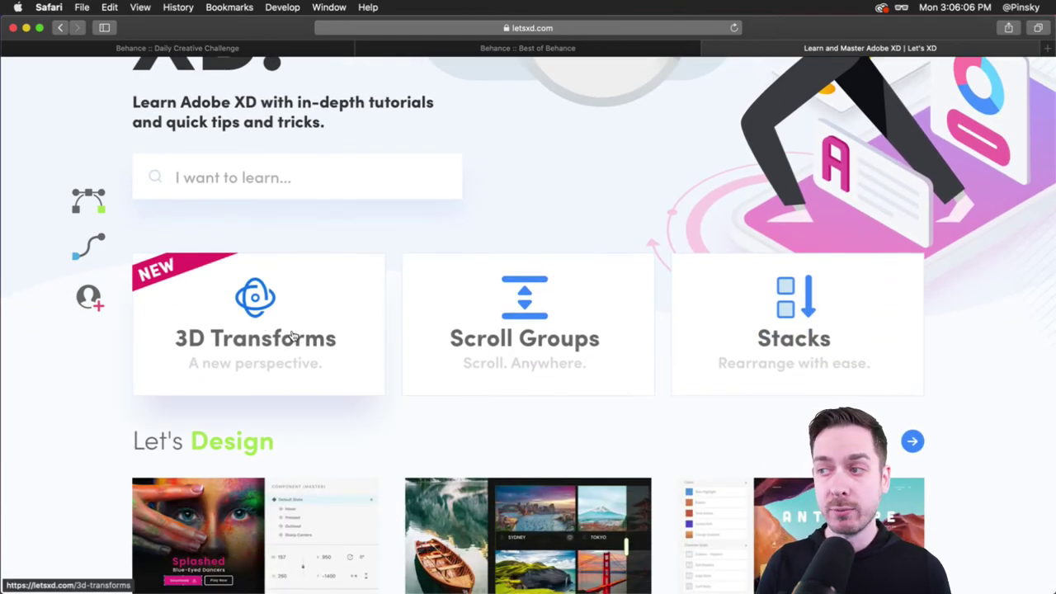
scroll(226, 273, "down", 5)
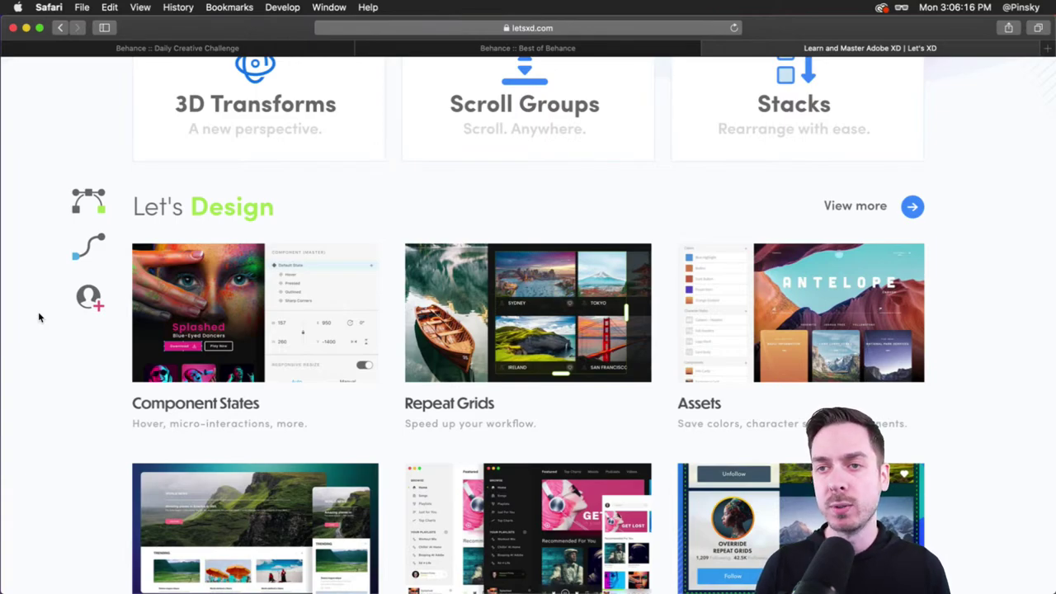
scroll(42, 251, "down", 5)
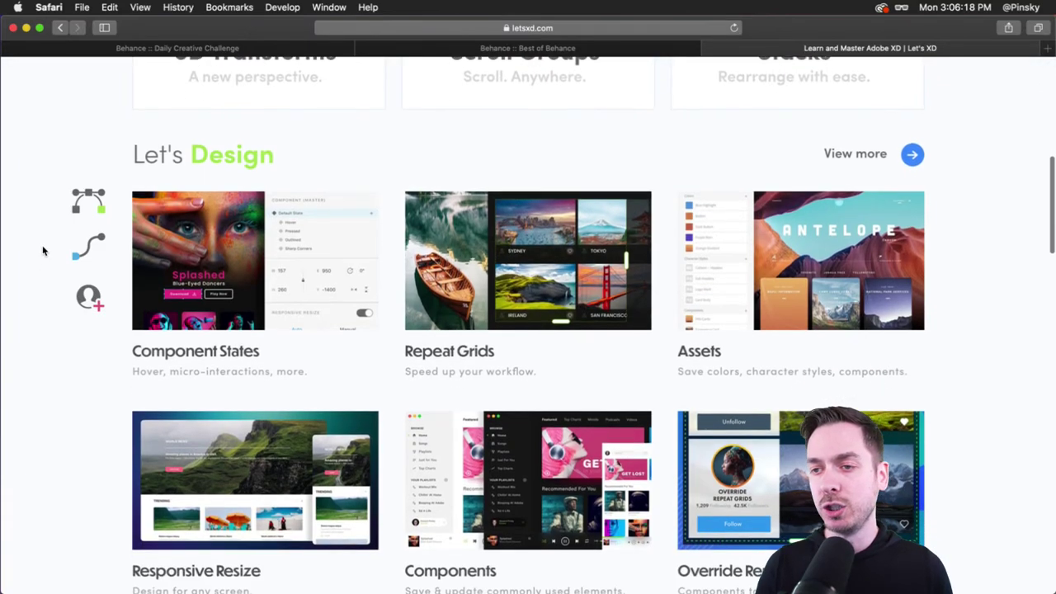
scroll(43, 248, "down", 8)
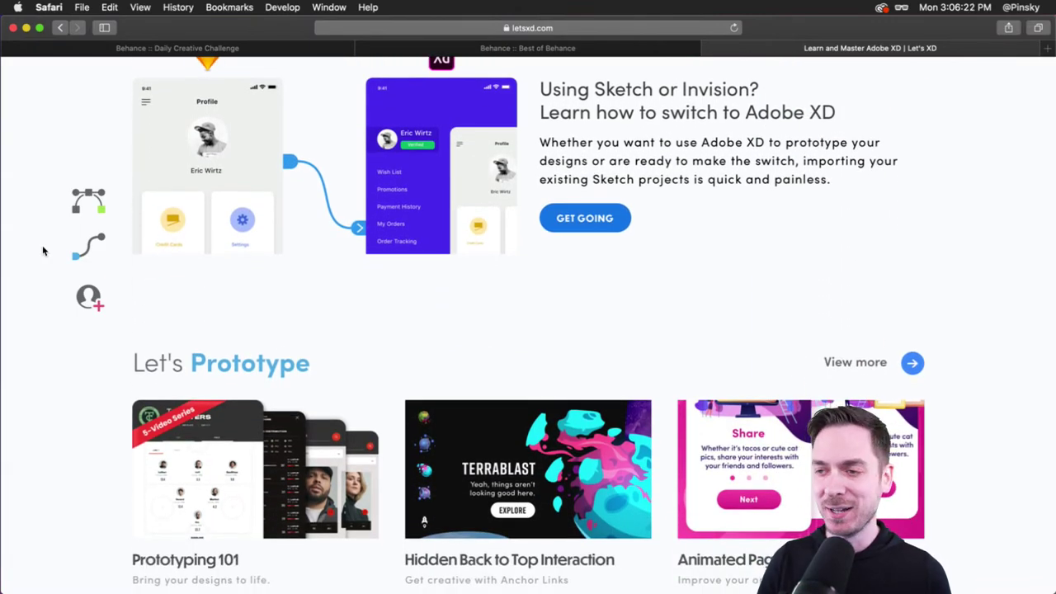
scroll(43, 251, "up", 20)
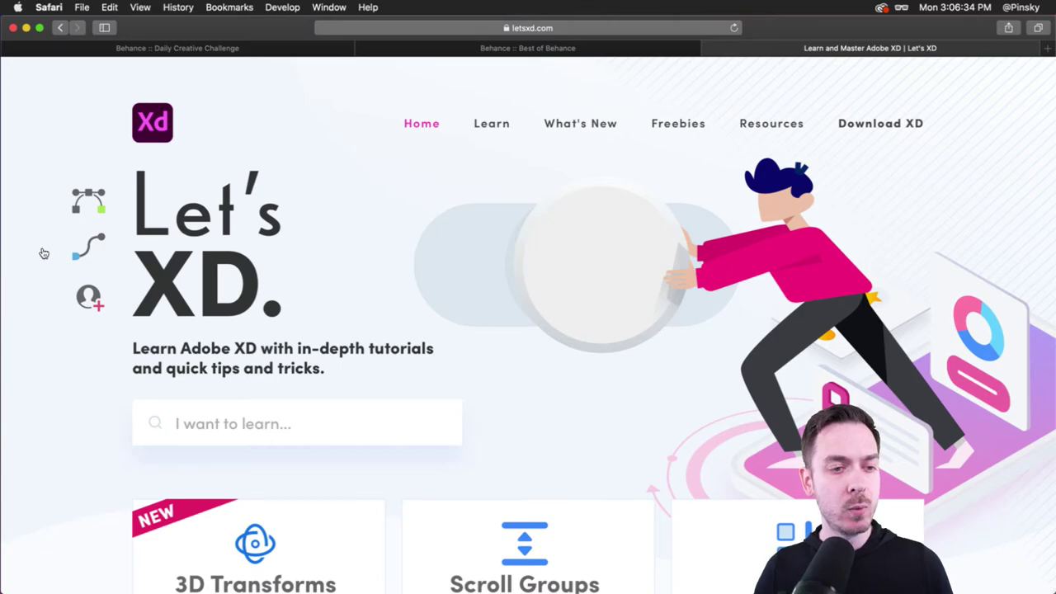
Switch to Adobe XD and examine the Login, Landing Page and Game artboards of the Gaming document
key("super+Tab")
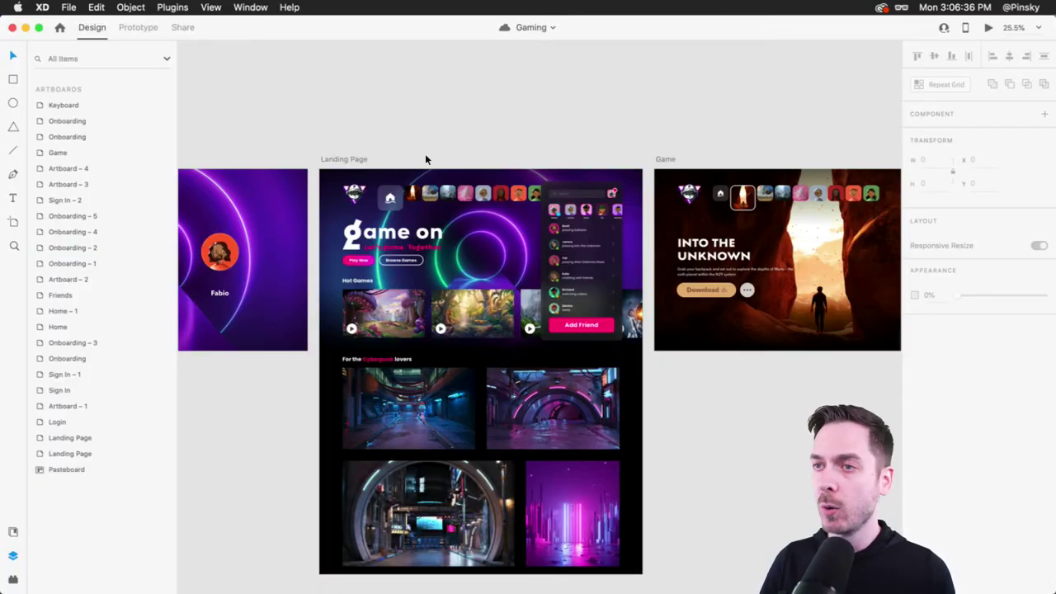
scroll(424, 160, "left", 8)
scroll(331, 135, "up", 3)
scroll(332, 134, "down", 2)
scroll(332, 135, "right", 2)
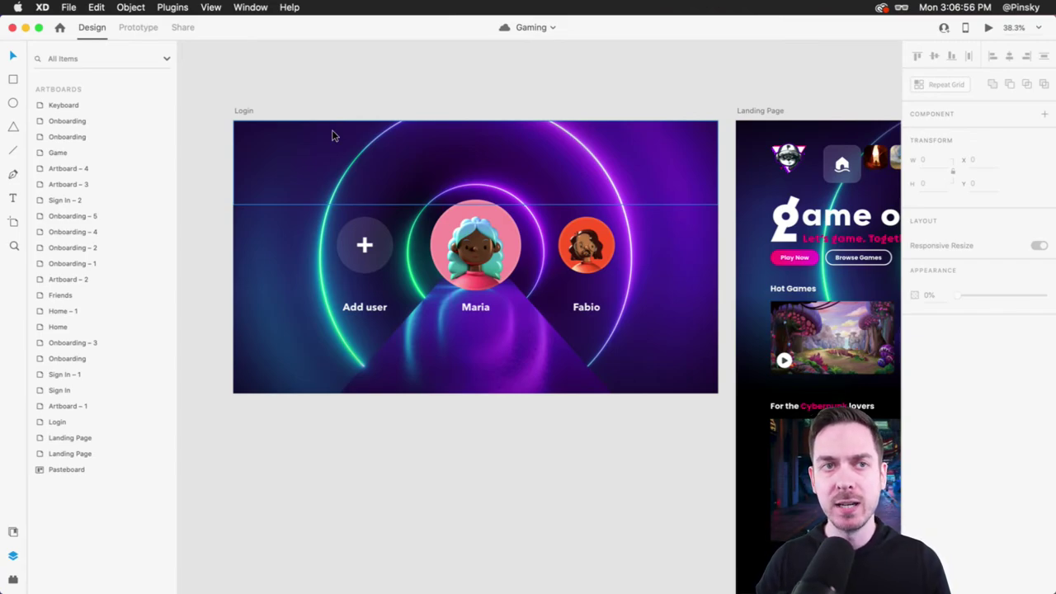
scroll(440, 47, "up", 2)
scroll(440, 48, "right", 3)
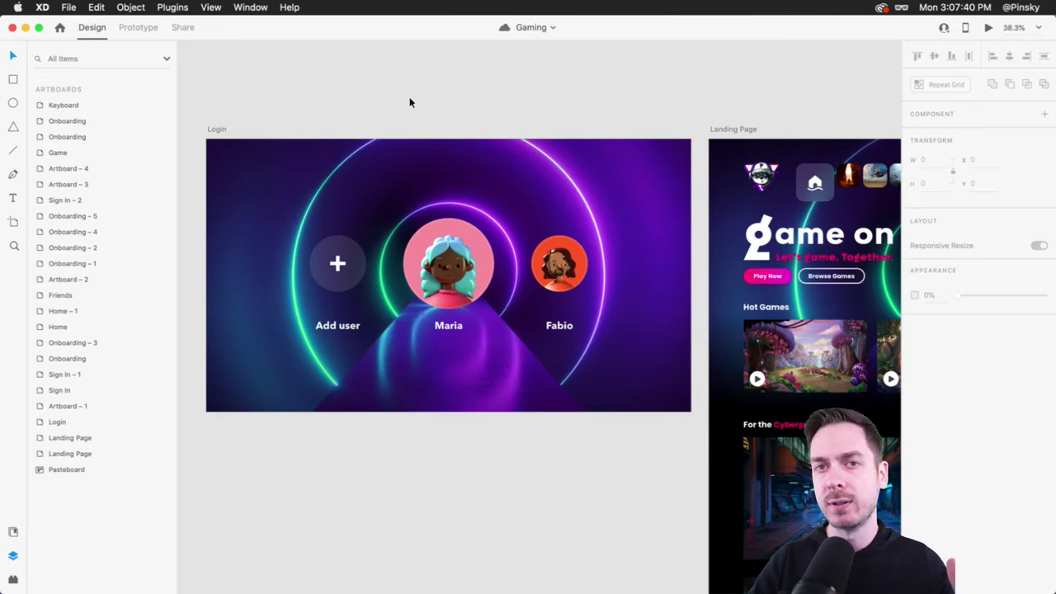
scroll(531, 198, "right", 10)
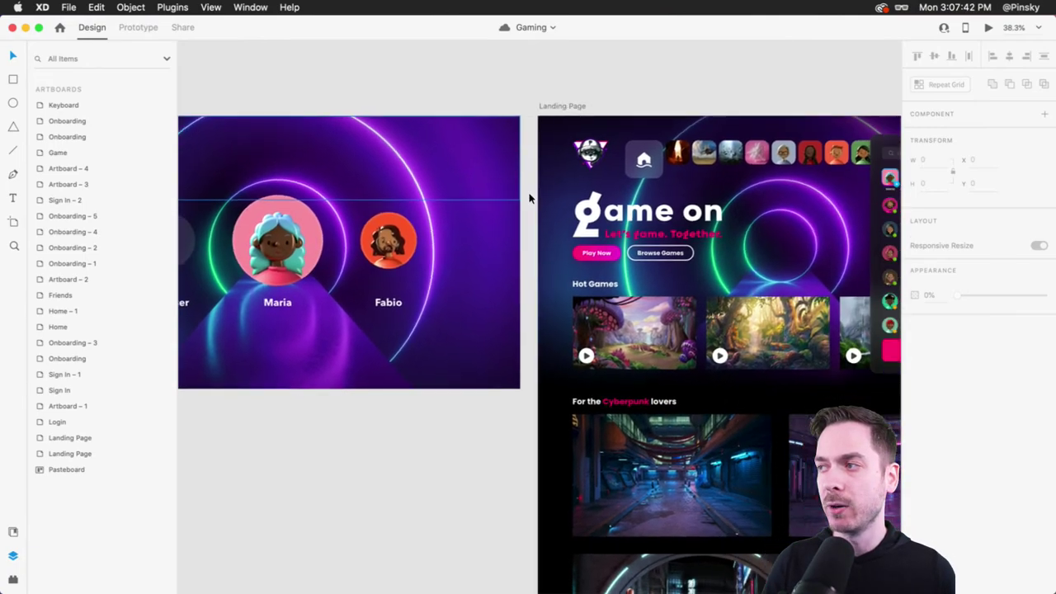
scroll(529, 197, "right", 15)
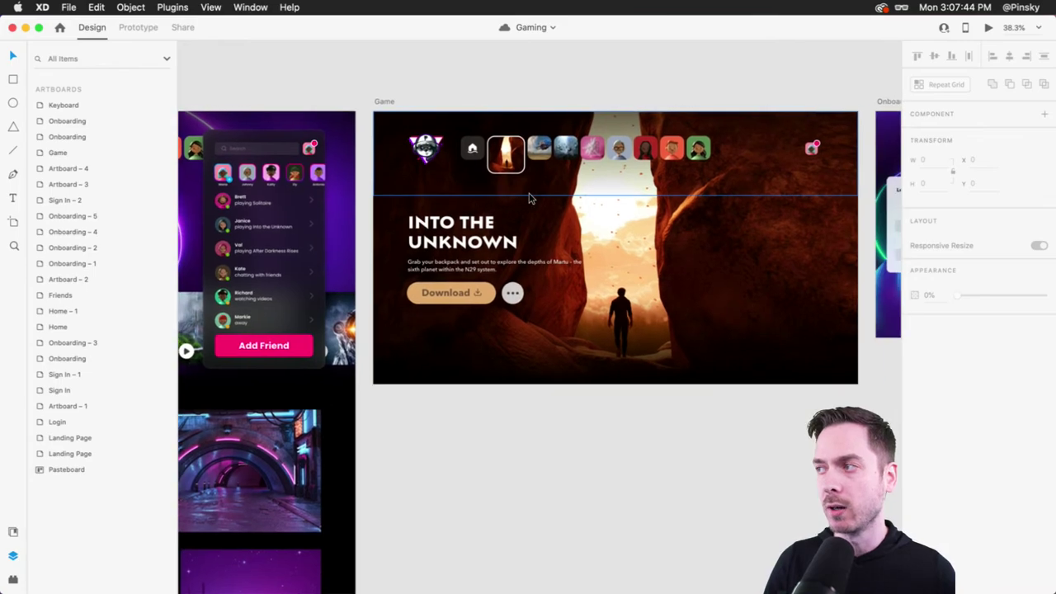
scroll(528, 198, "left", 20)
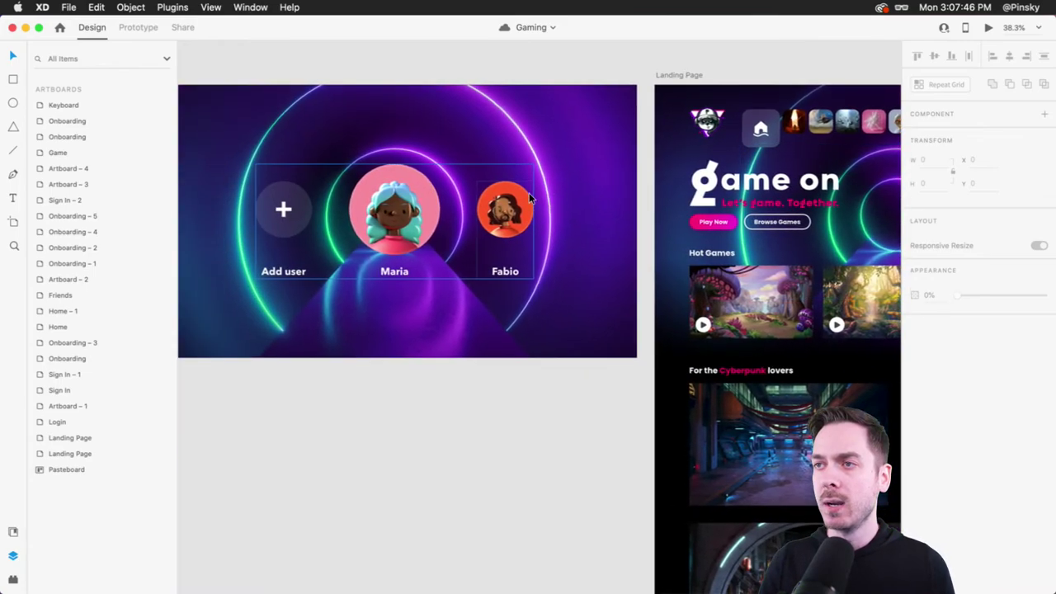
scroll(531, 198, "left", 3)
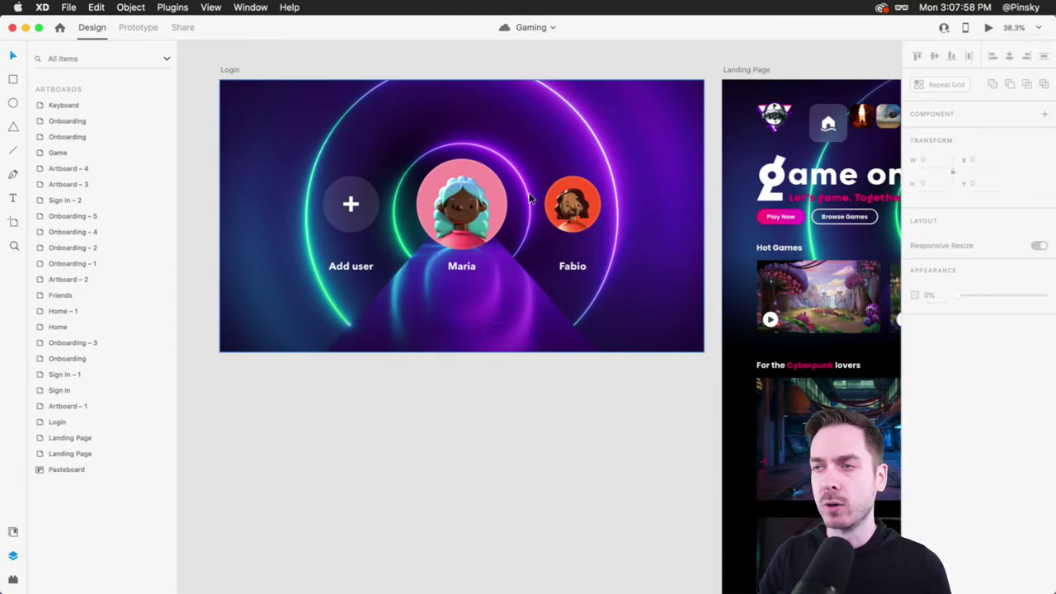
scroll(530, 198, "right", 3)
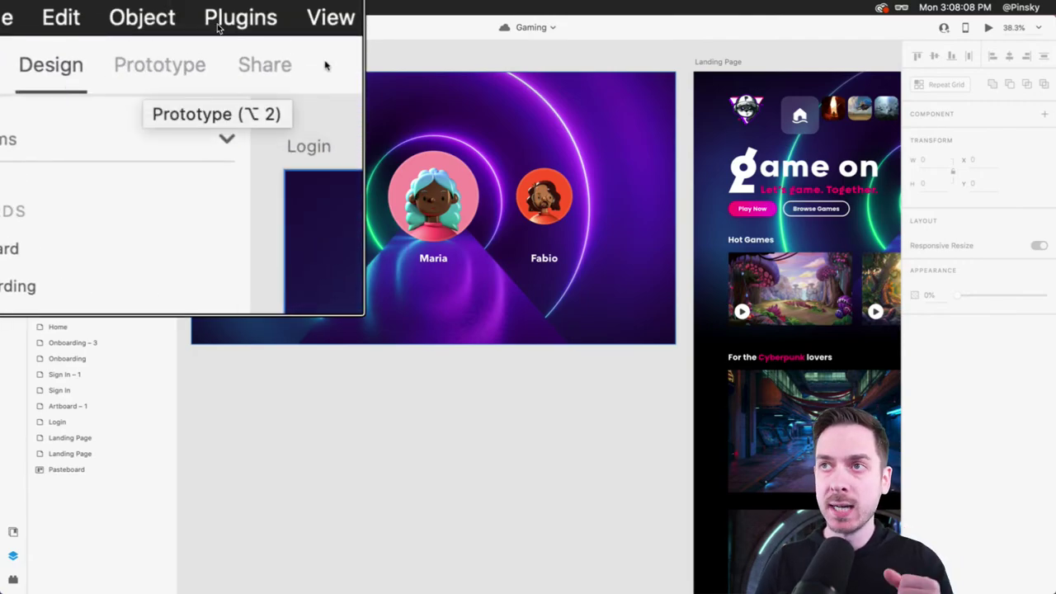
In Prototype mode, link the central user avatar group on the Login artboard to the Landing Page artboard and save the document
left_click(180, 64)
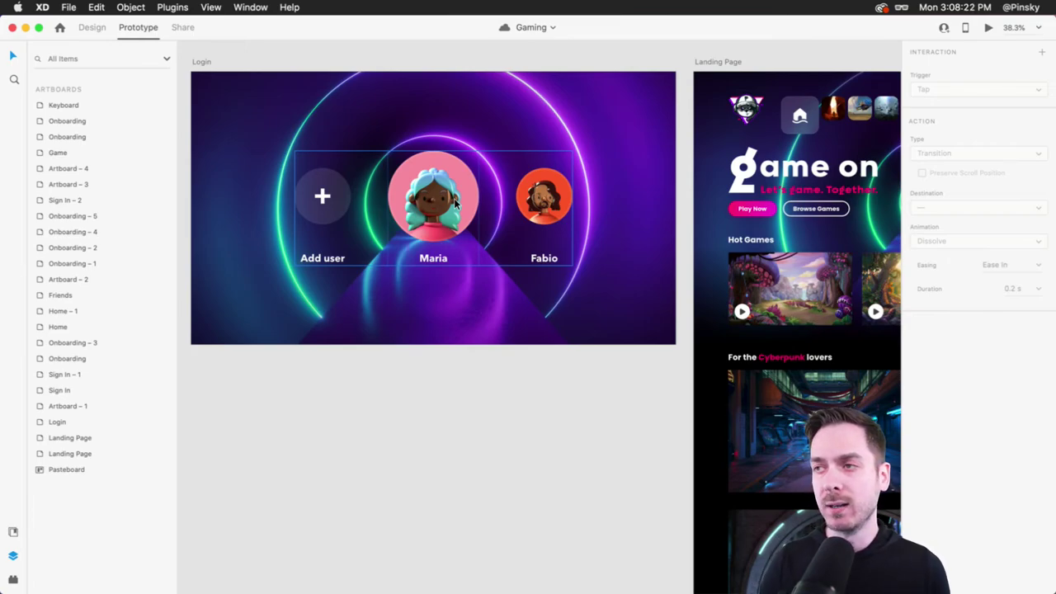
double_click(454, 202)
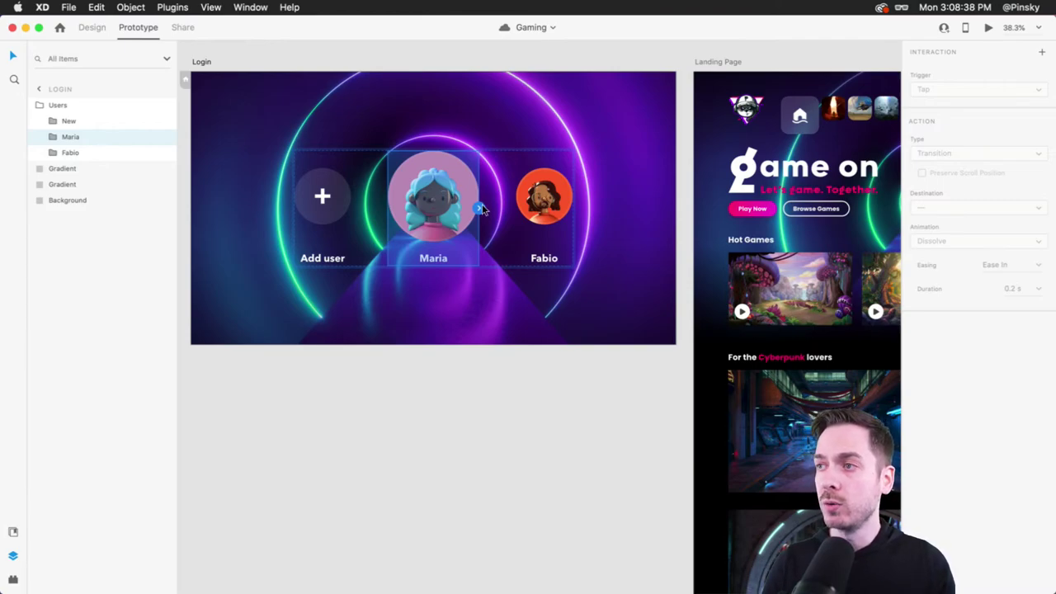
scroll(483, 210, "right", 3)
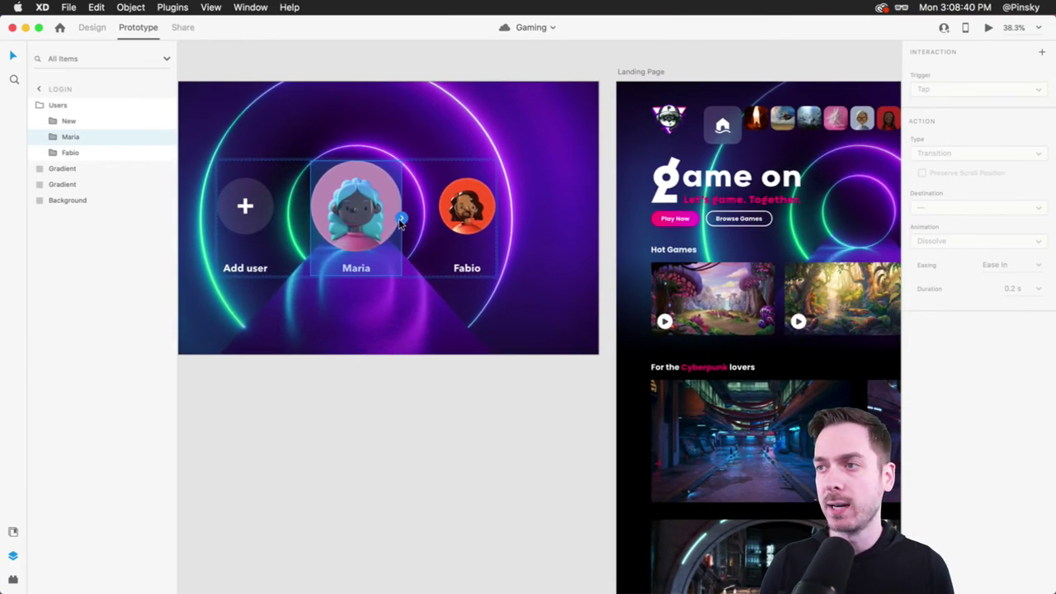
left_click_drag(400, 217, 646, 128)
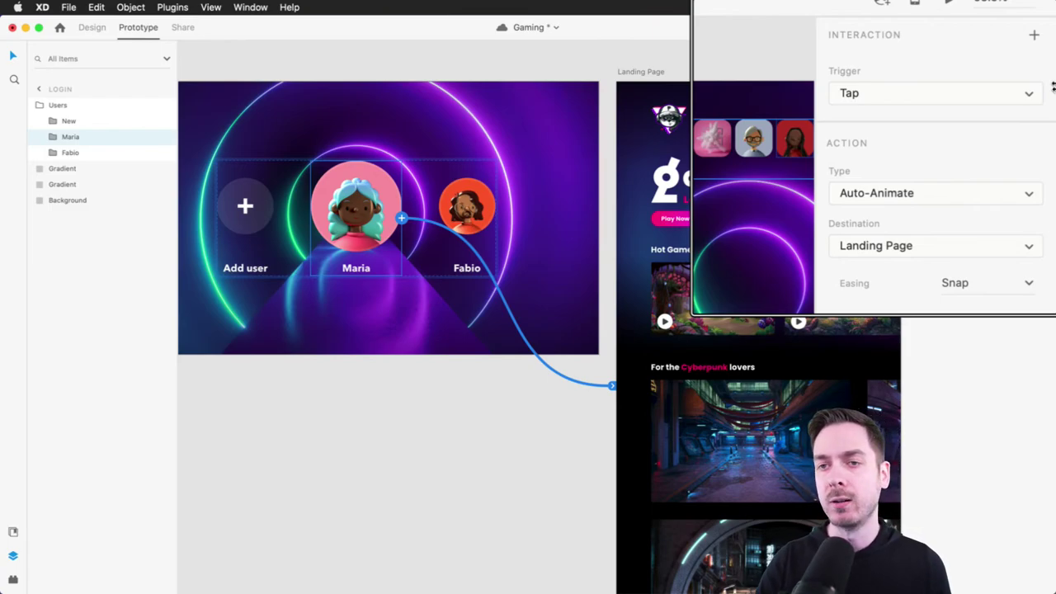
key("super+s")
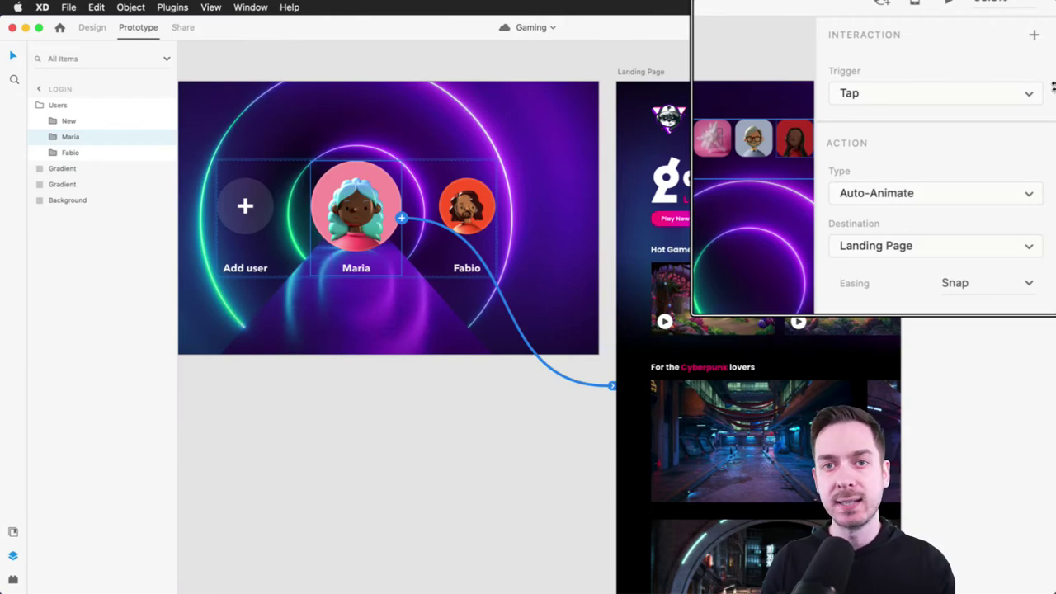
Keep the avatar link's trigger as Tap and set its action type to Transition with the Dissolve animation
left_click(1022, 91)
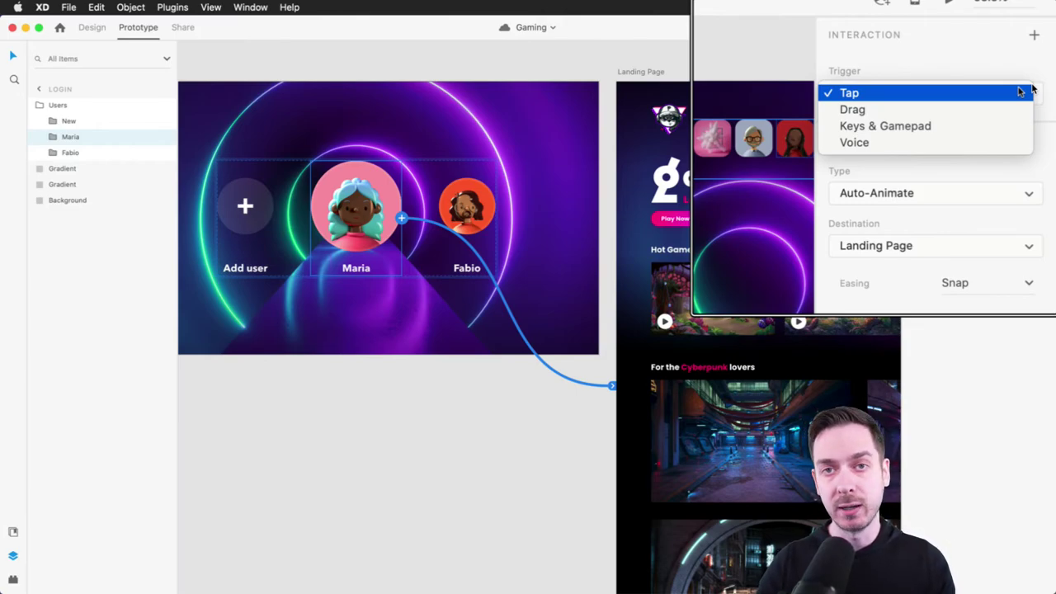
left_click(939, 93)
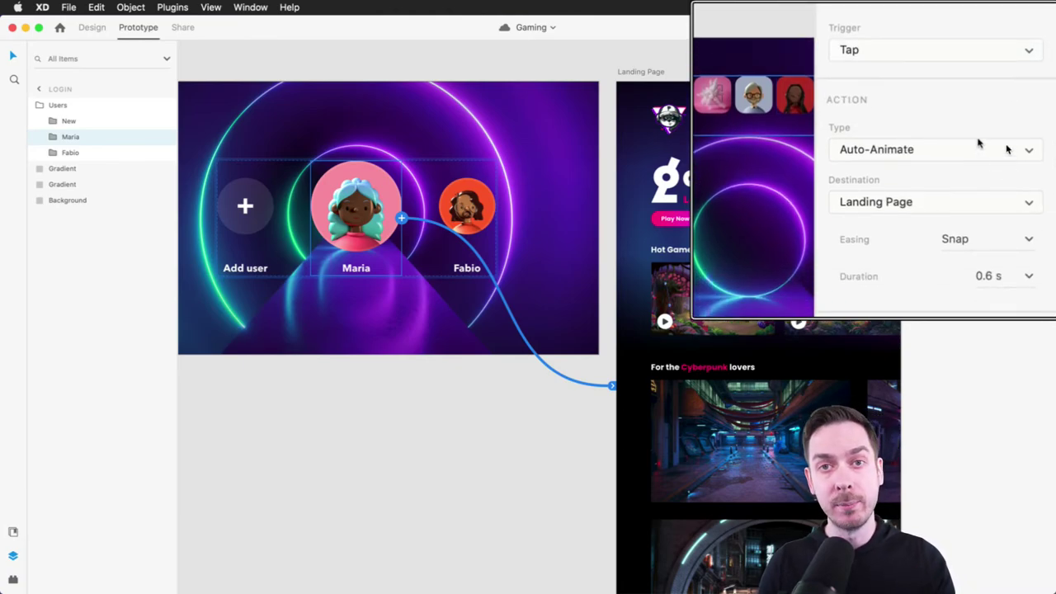
left_click(963, 156)
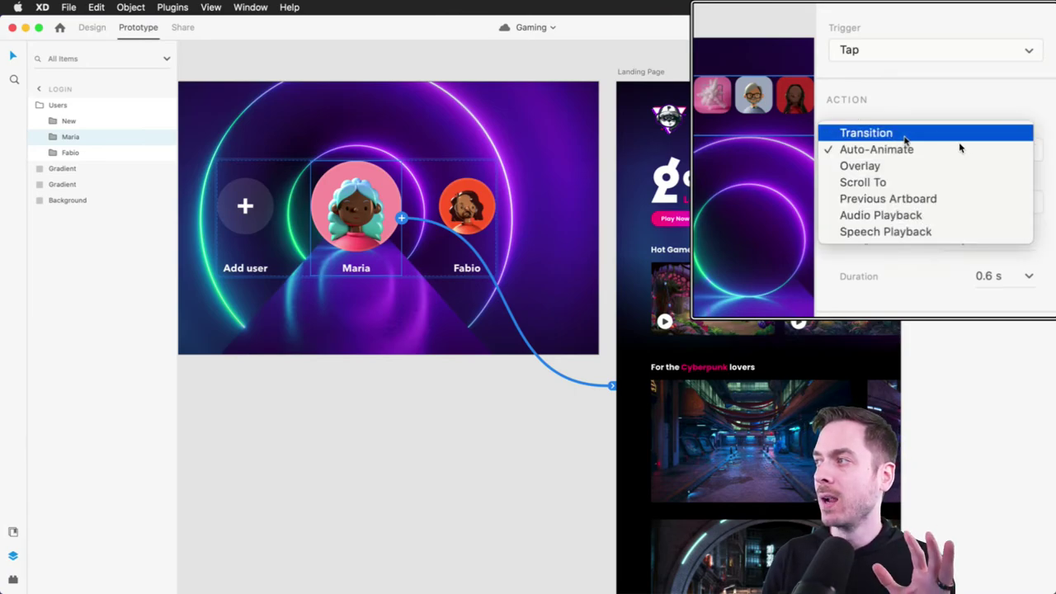
left_click(905, 135)
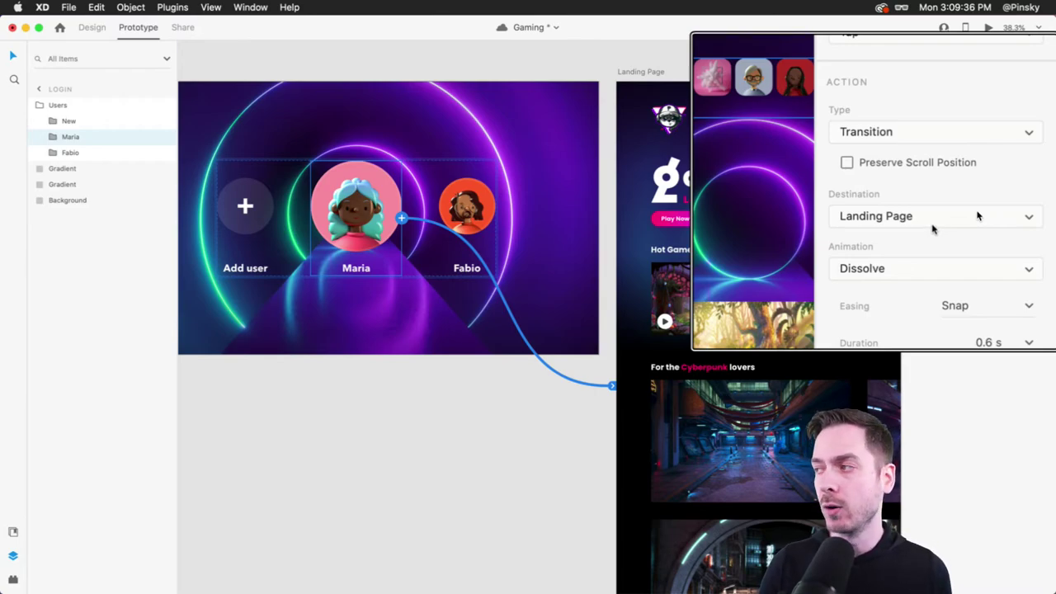
left_click(937, 251)
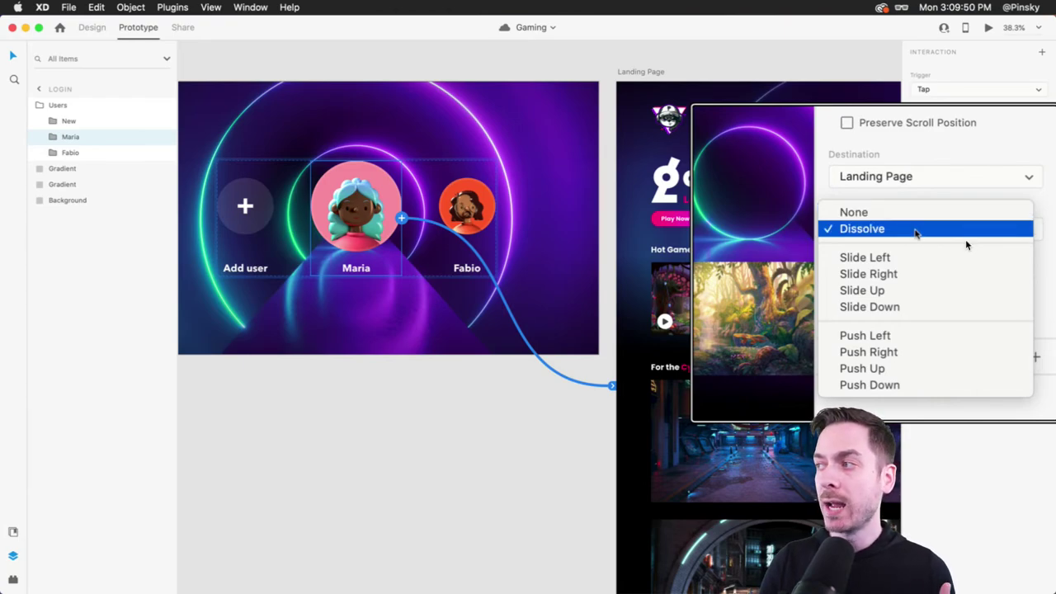
left_click(914, 231)
left_click(915, 231)
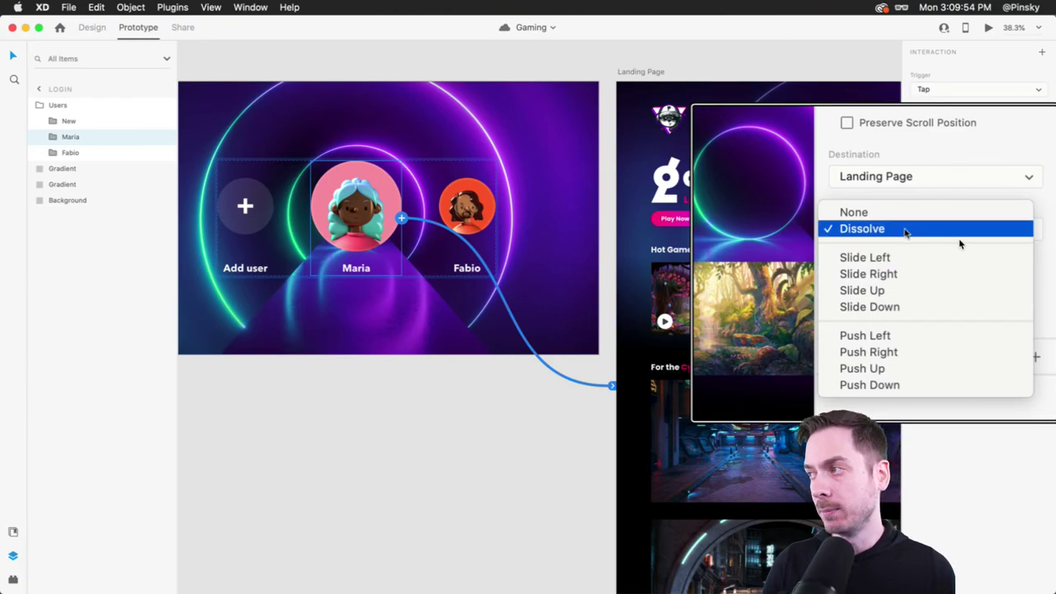
left_click(958, 236)
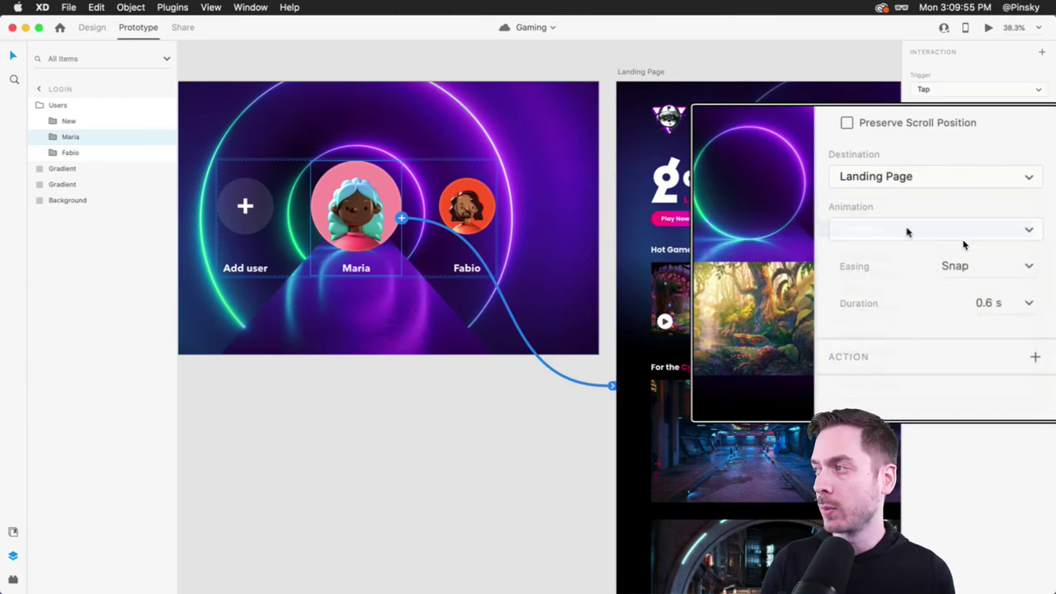
Set the avatar transition's easing to Ease In-Out and keep the duration at 0.6 s
left_click(1029, 266)
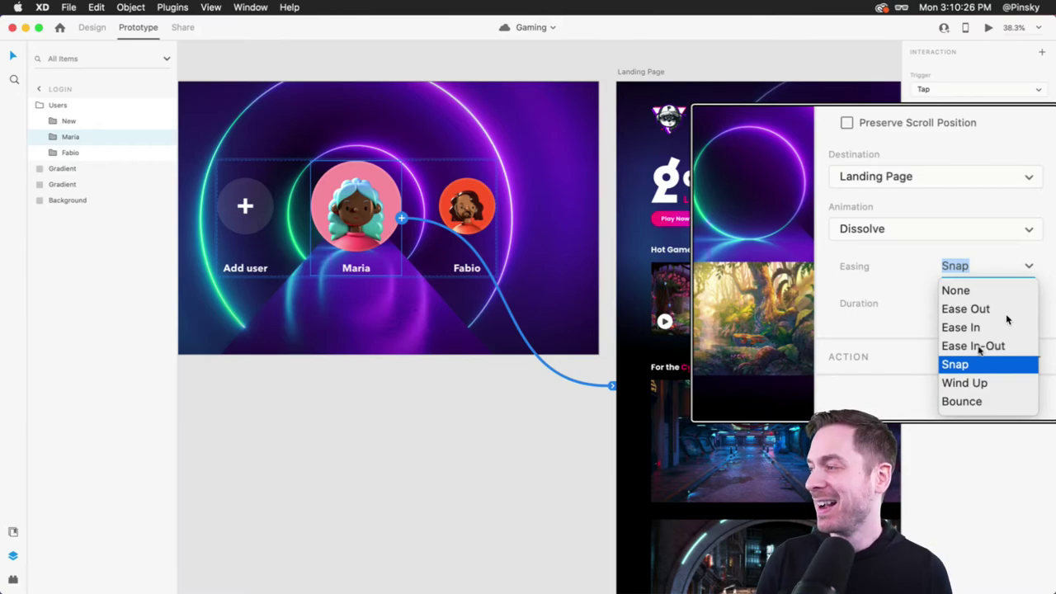
left_click(979, 350)
left_click(1030, 303)
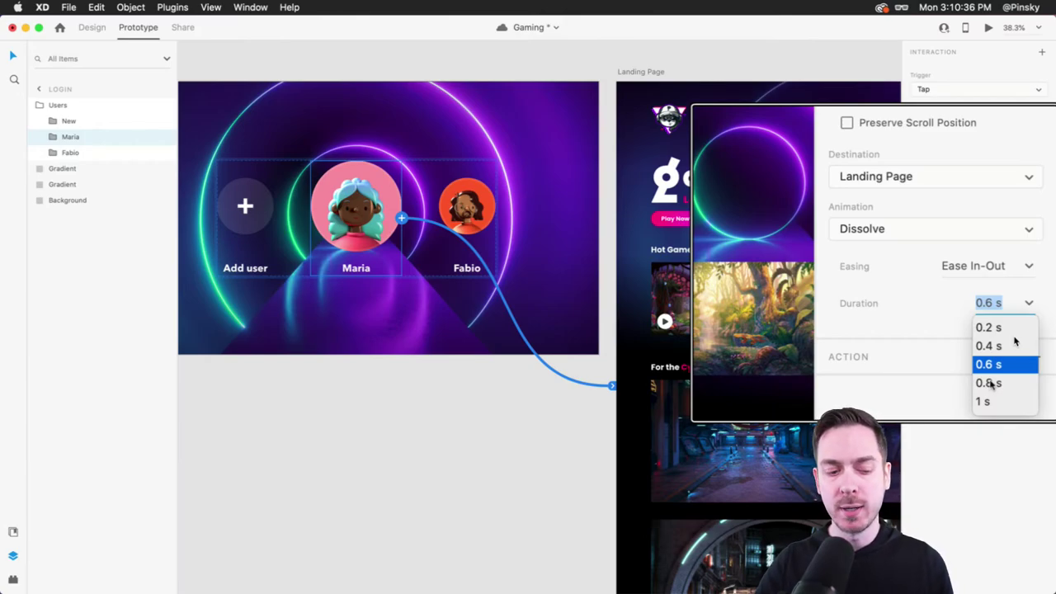
left_click(995, 318)
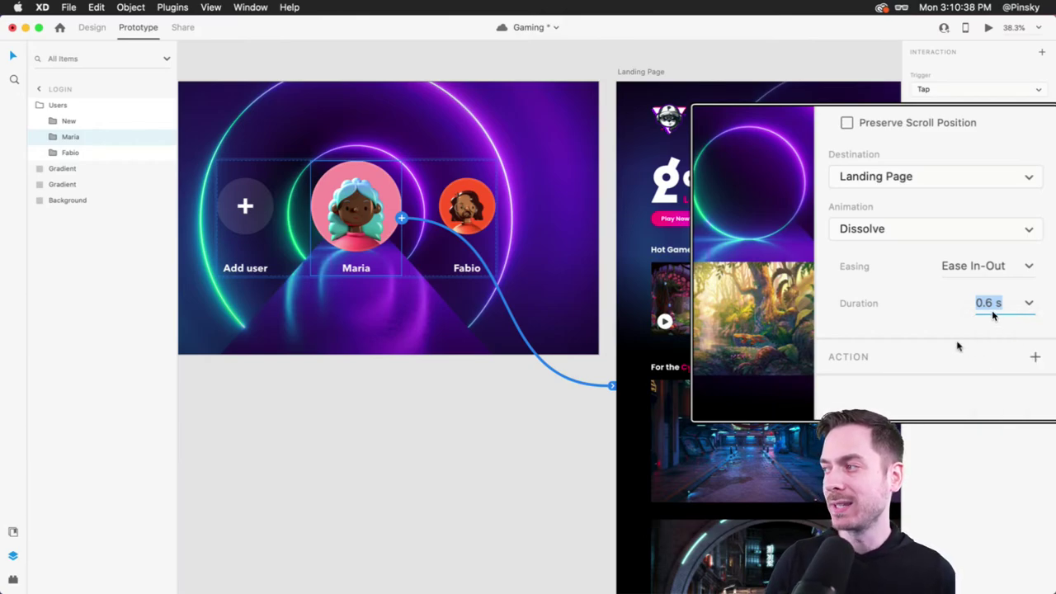
Preview the prototype from the Login screen, test the central avatar's transition to the landing page, and close the preview
left_click(996, 26)
left_click_drag(670, 23, 652, 26)
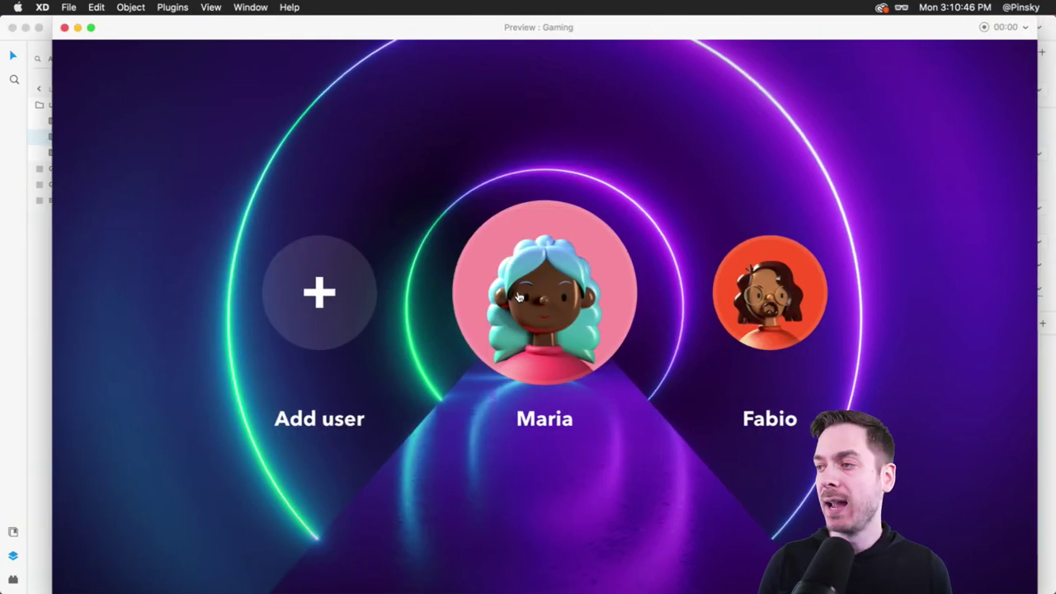
left_click(570, 284)
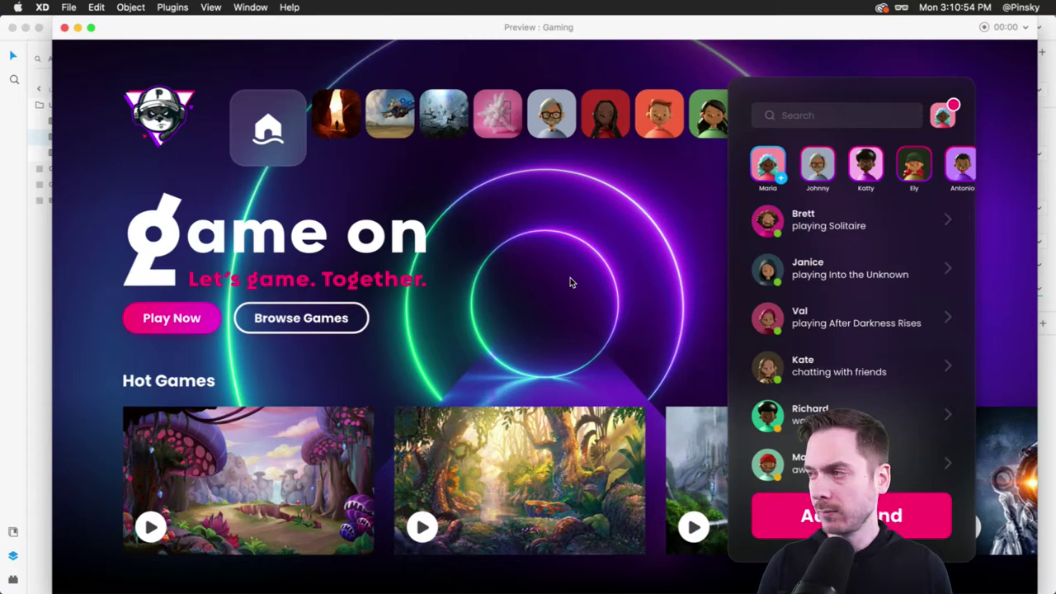
scroll(184, 118, "down", 5)
left_click(64, 27)
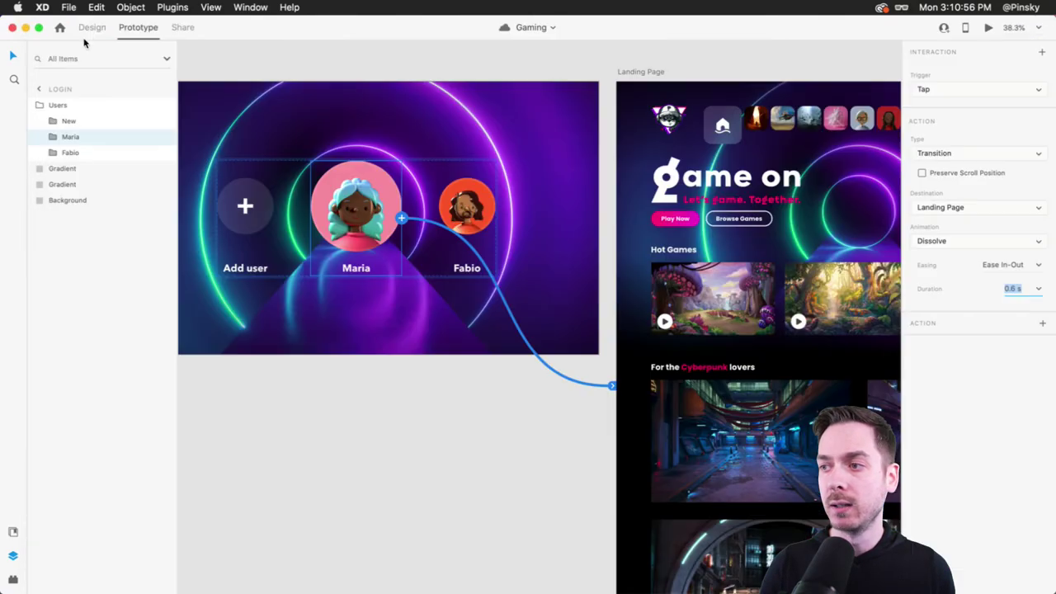
Try the Slide Left animation on the avatar transition with Ease In-Out easing, test it in the preview, and close the preview
left_click(1034, 268)
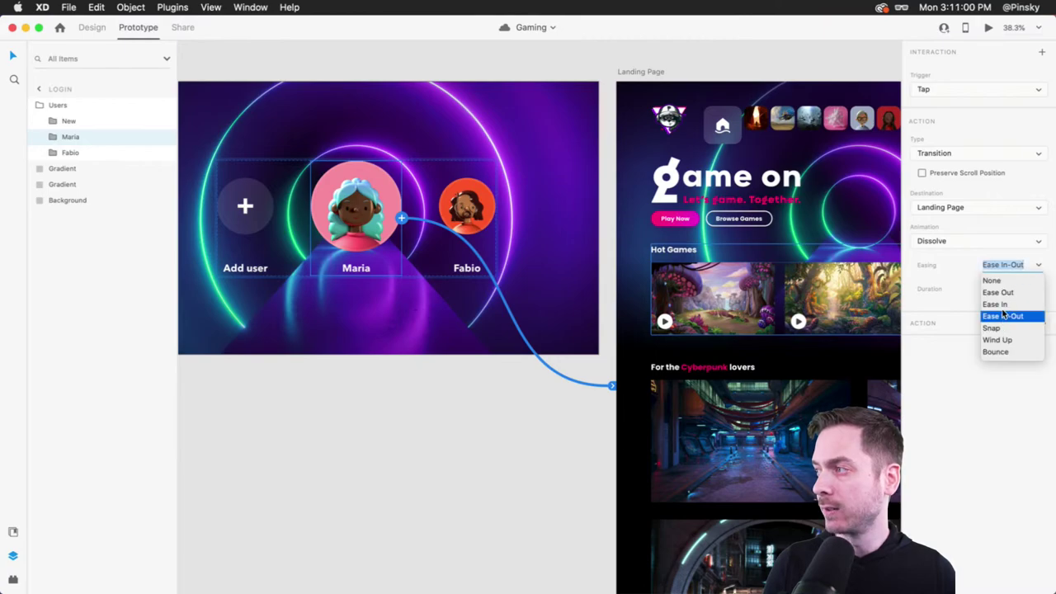
left_click(981, 263)
left_click(999, 242)
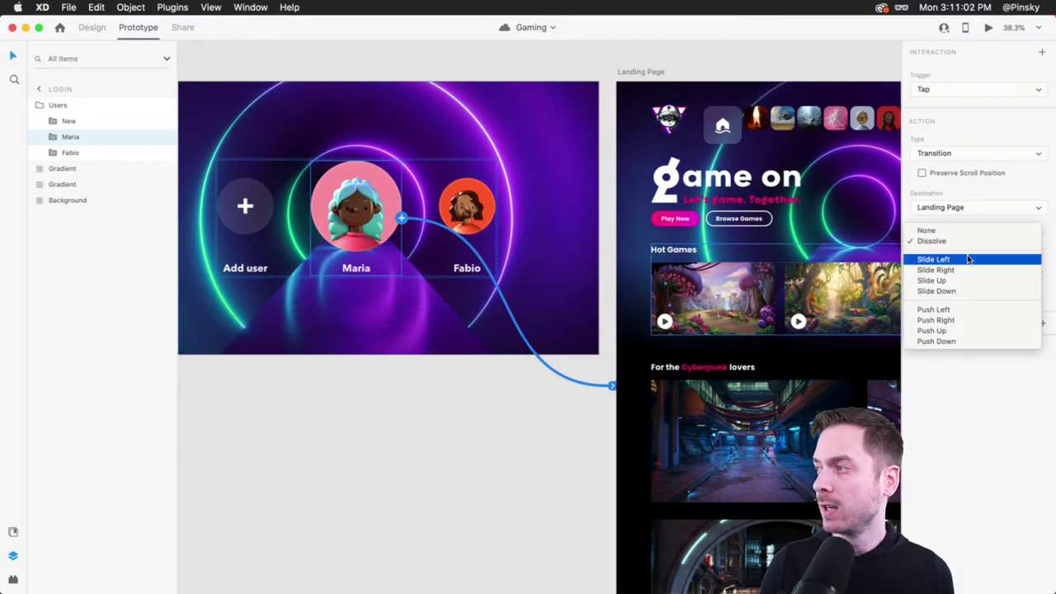
left_click(964, 261)
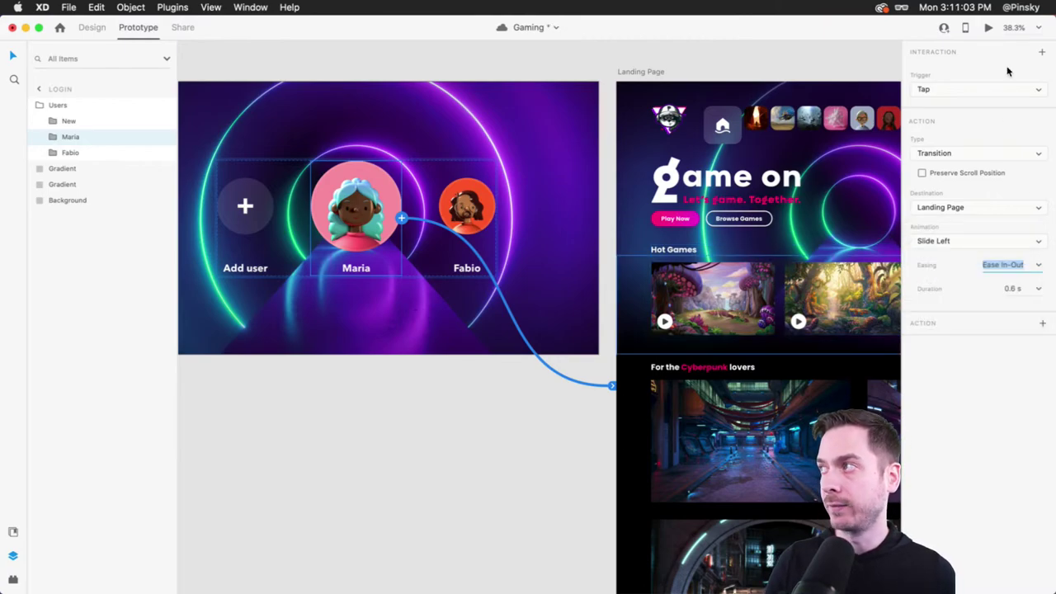
left_click(988, 27)
left_click(570, 238)
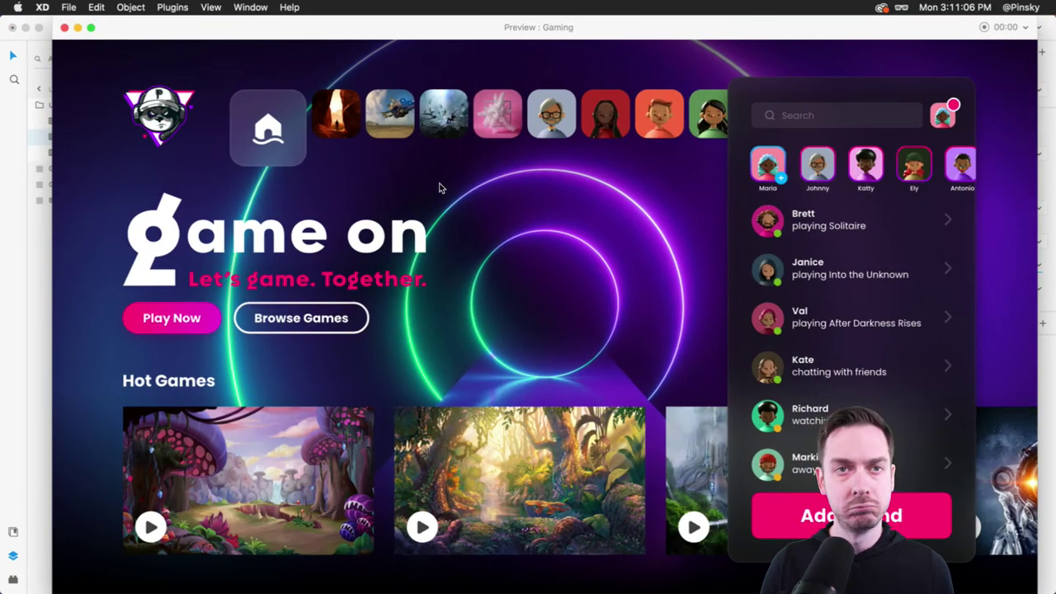
left_click(64, 28)
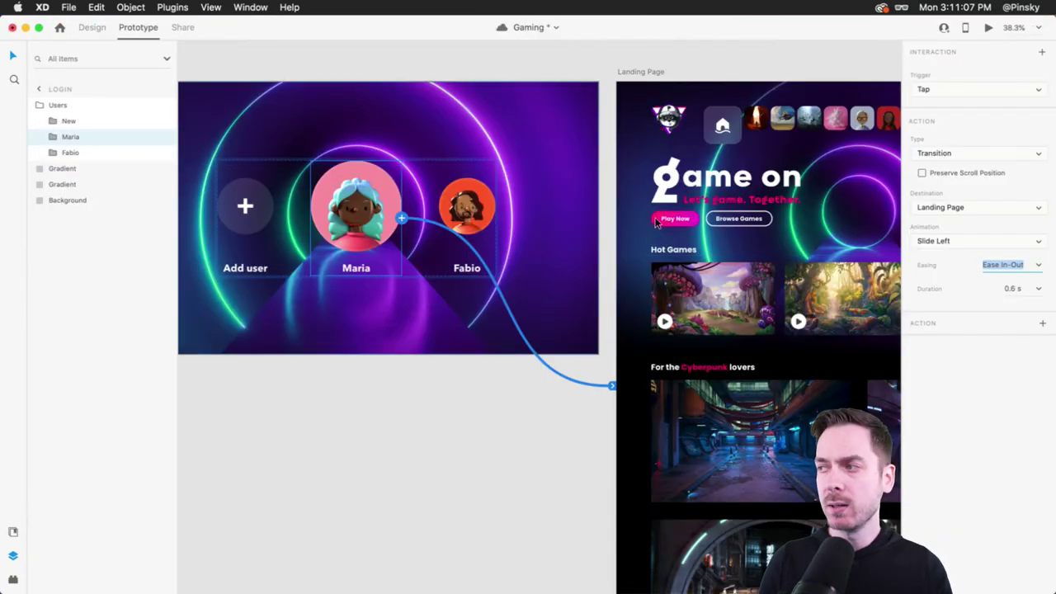
Set the avatar transition's animation to Push Up and test it in the prototype preview
left_click(998, 240)
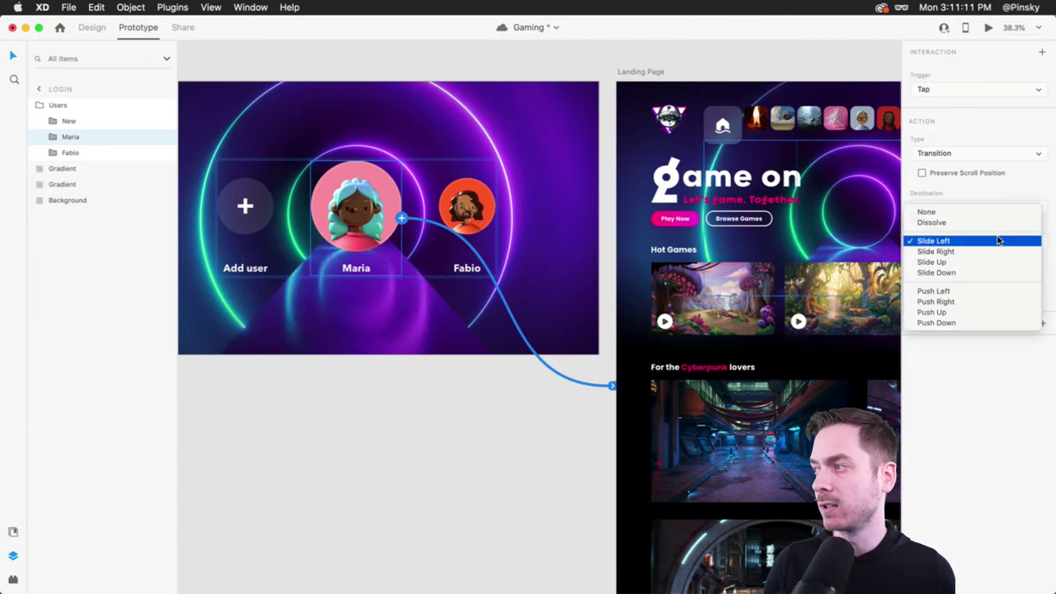
left_click(948, 313)
left_click(986, 28)
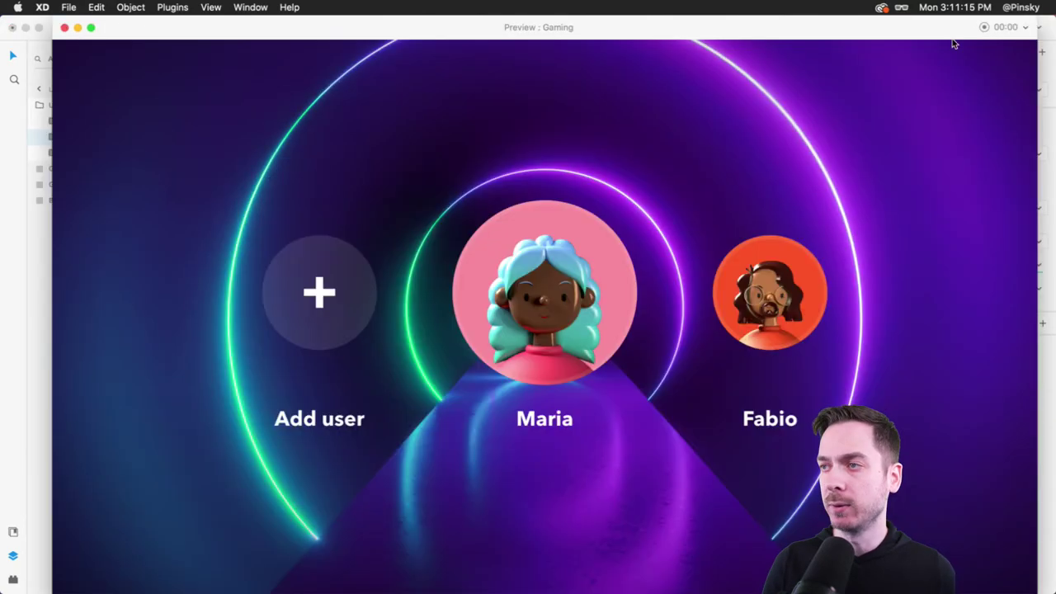
left_click(609, 271)
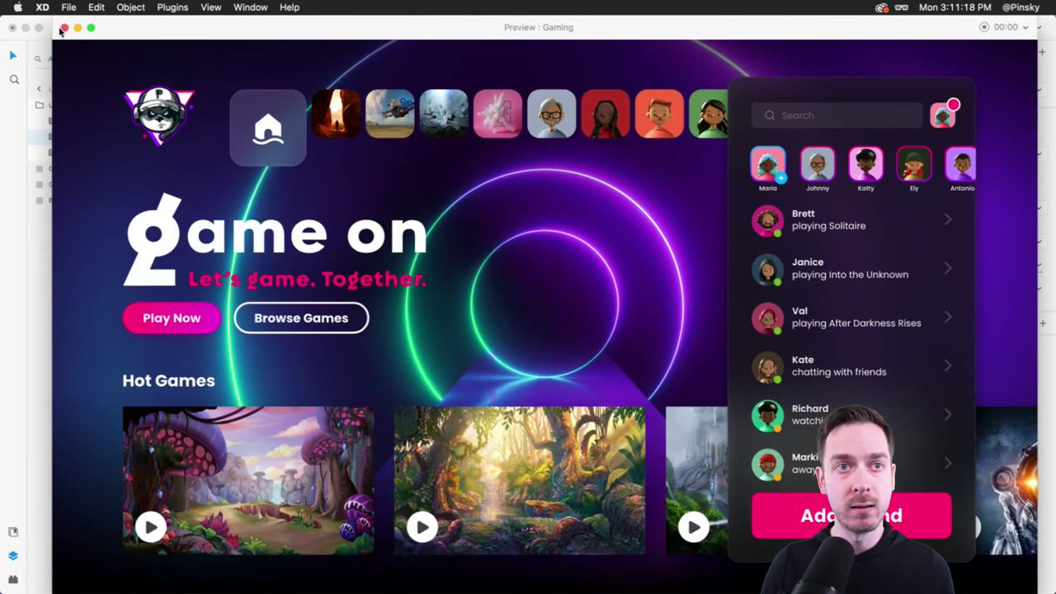
left_click(64, 27)
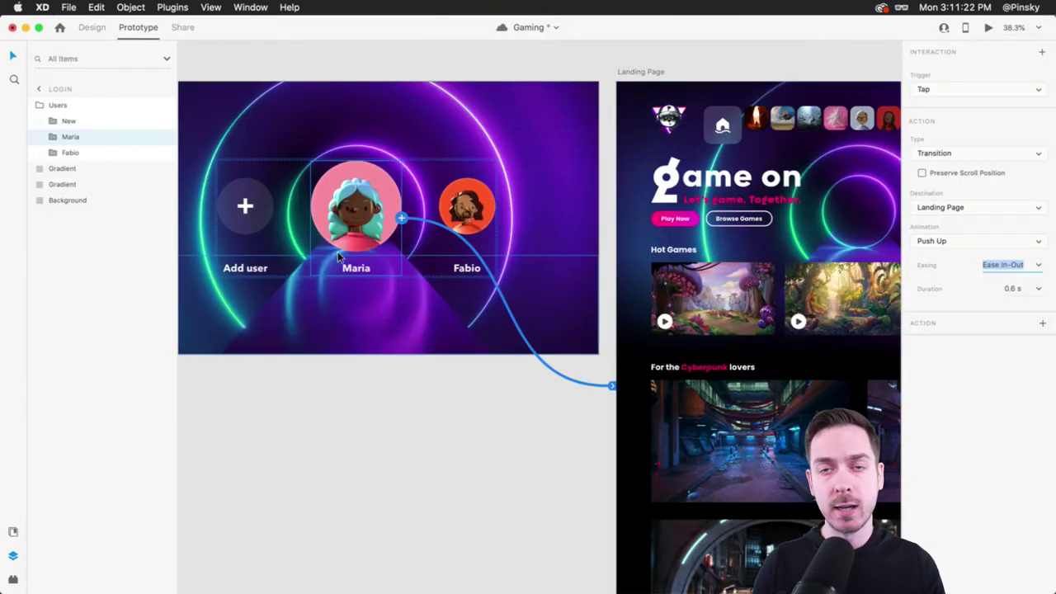
Preview the avatar's Push Up transition to the landing page once more and close the preview
left_click(988, 27)
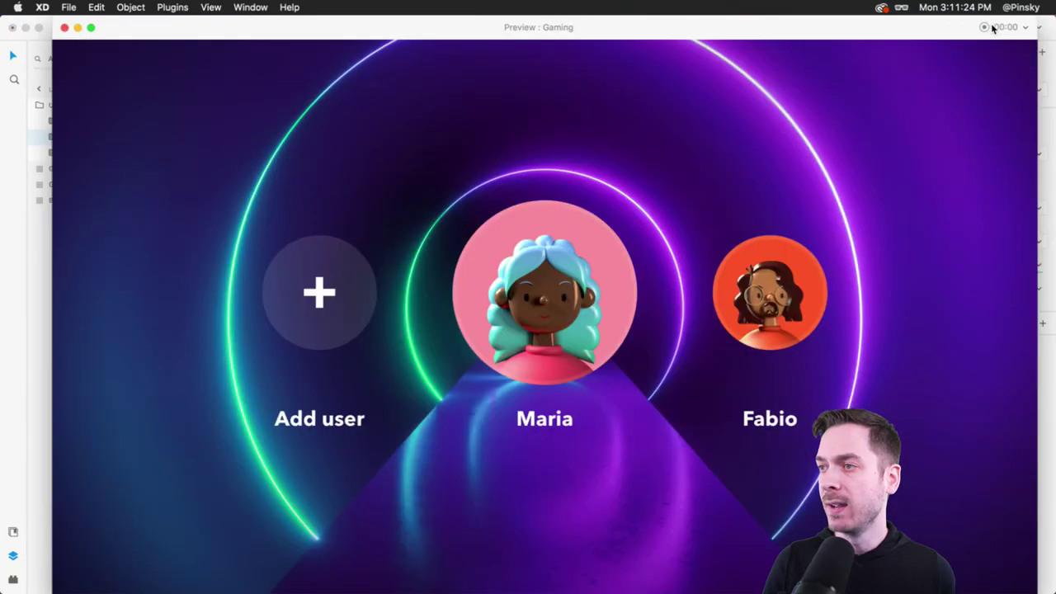
left_click(548, 259)
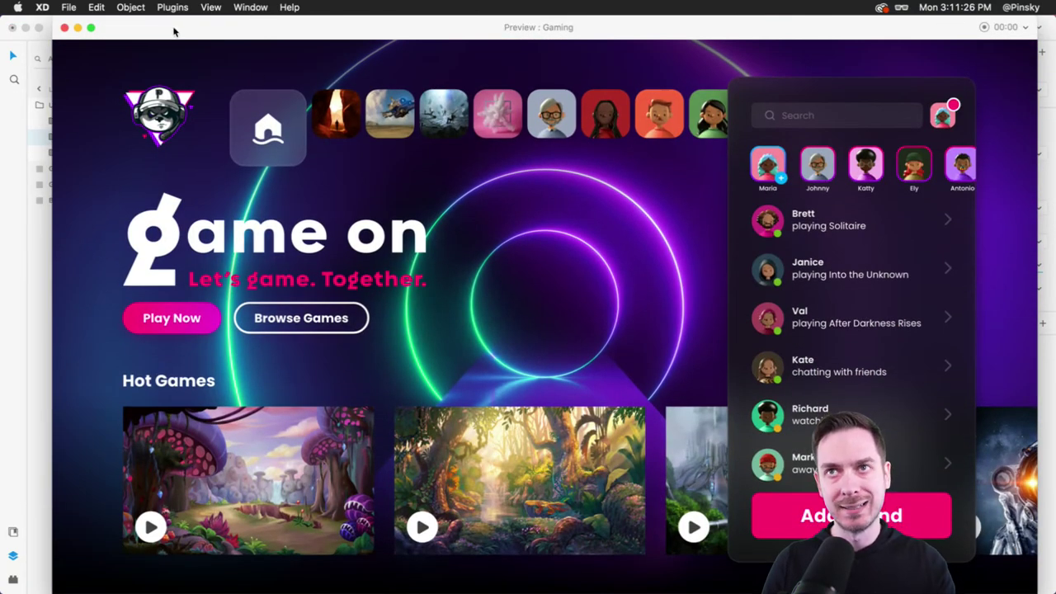
left_click(64, 28)
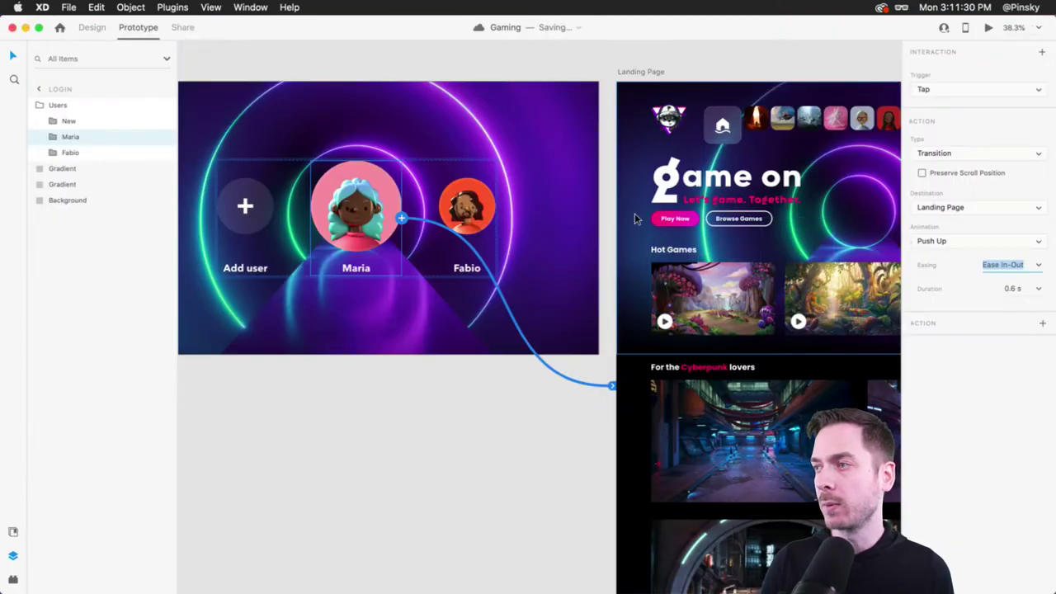
In Design mode, draw a new artboard about 1067 × 825 in the empty area below the Game artboard and save the document
scroll(634, 213, "up", 3)
scroll(634, 213, "right", 3)
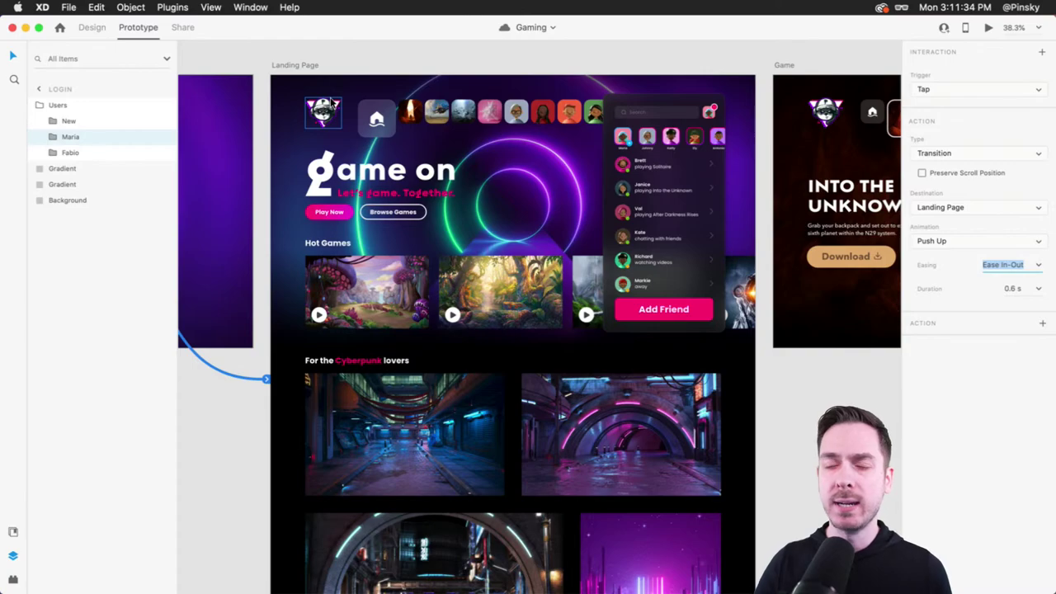
left_click(383, 59)
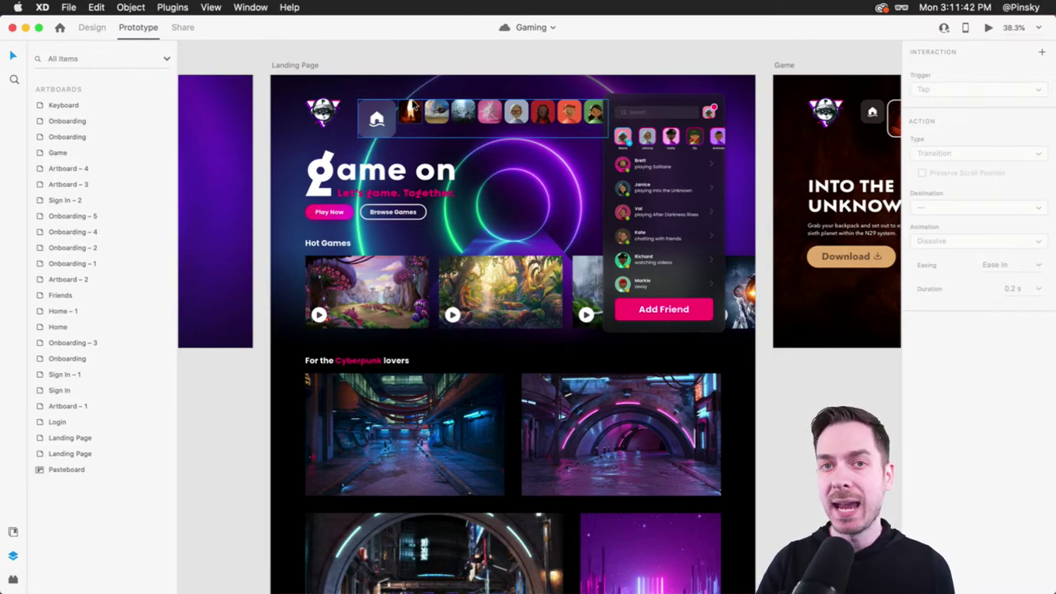
scroll(569, 326, "down", 5)
scroll(561, 327, "right", 5)
scroll(561, 328, "down", 2)
scroll(580, 326, "up", 5)
right_click(580, 326)
key("Escape")
left_click(89, 28)
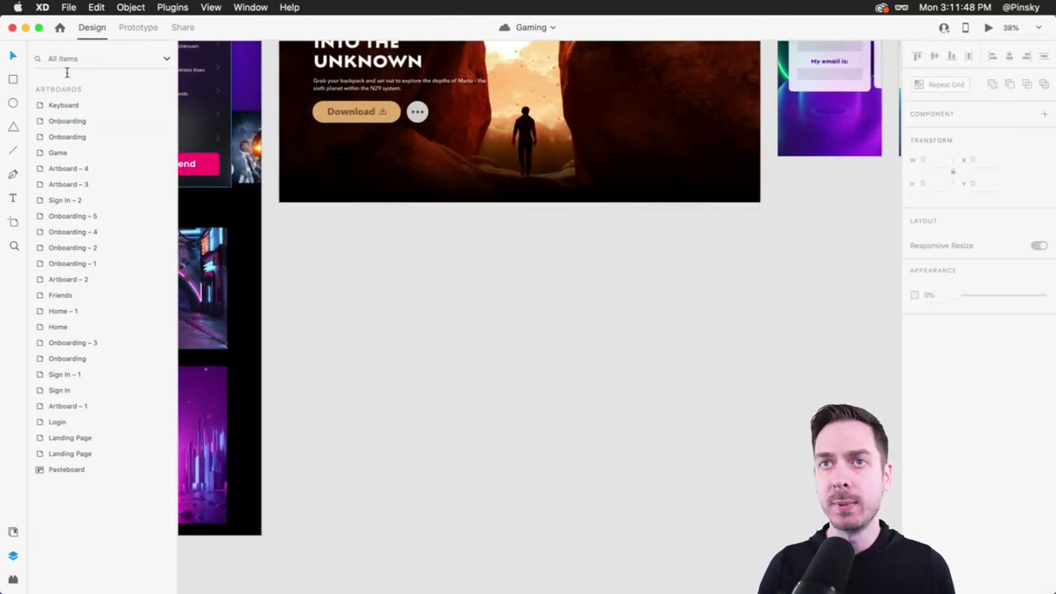
left_click(12, 221)
left_click_drag(278, 225, 547, 433)
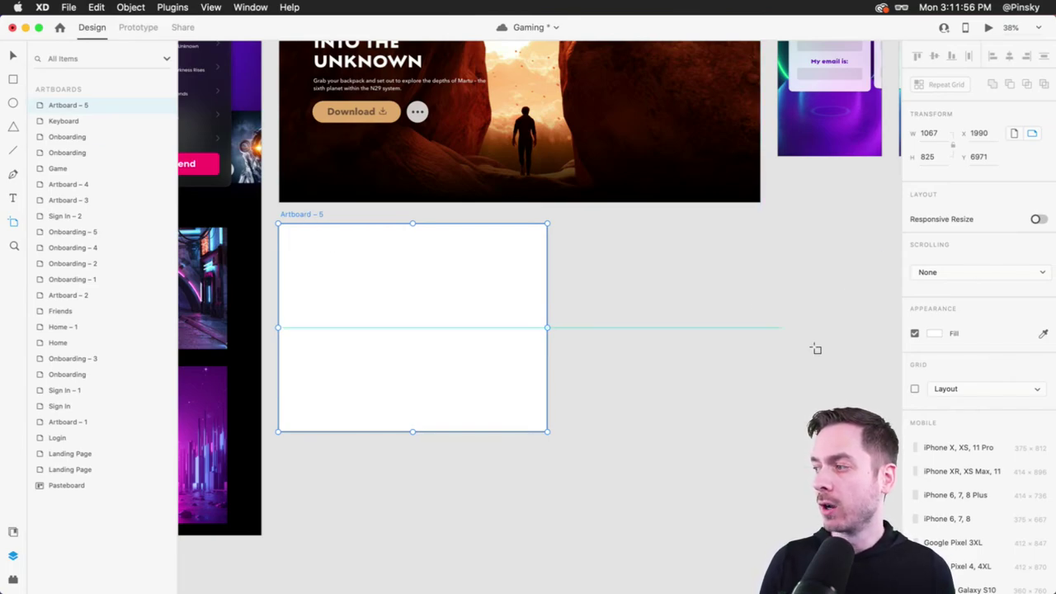
scroll(976, 443, "down", 5)
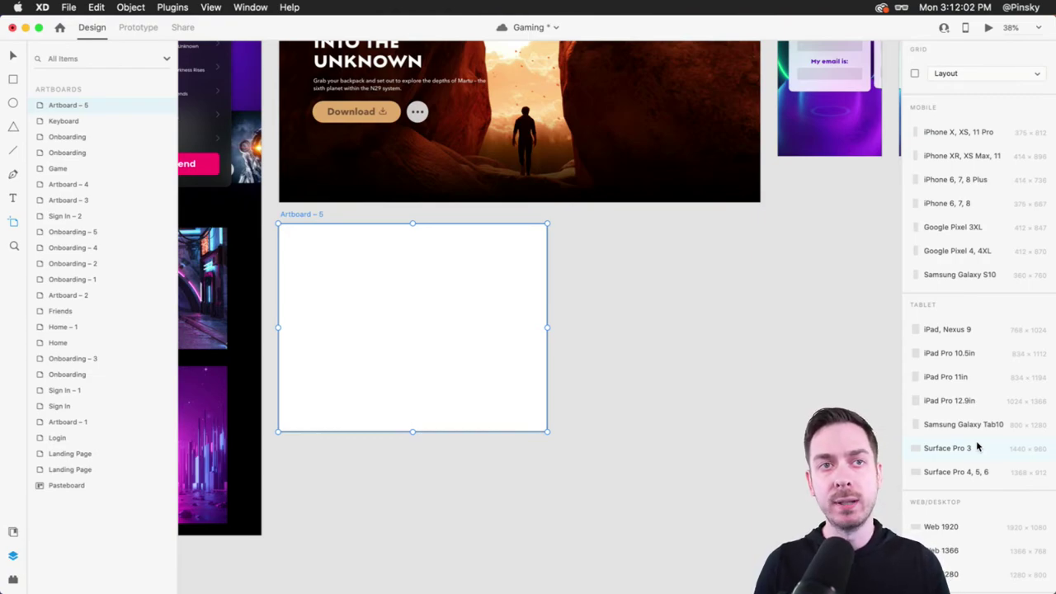
left_click(13, 54)
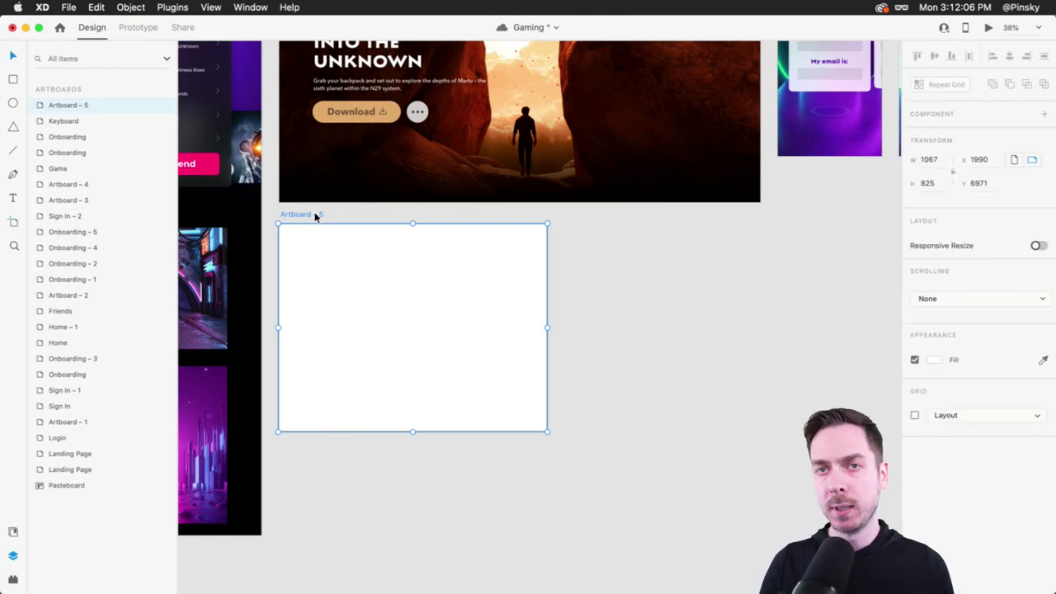
key("super+s")
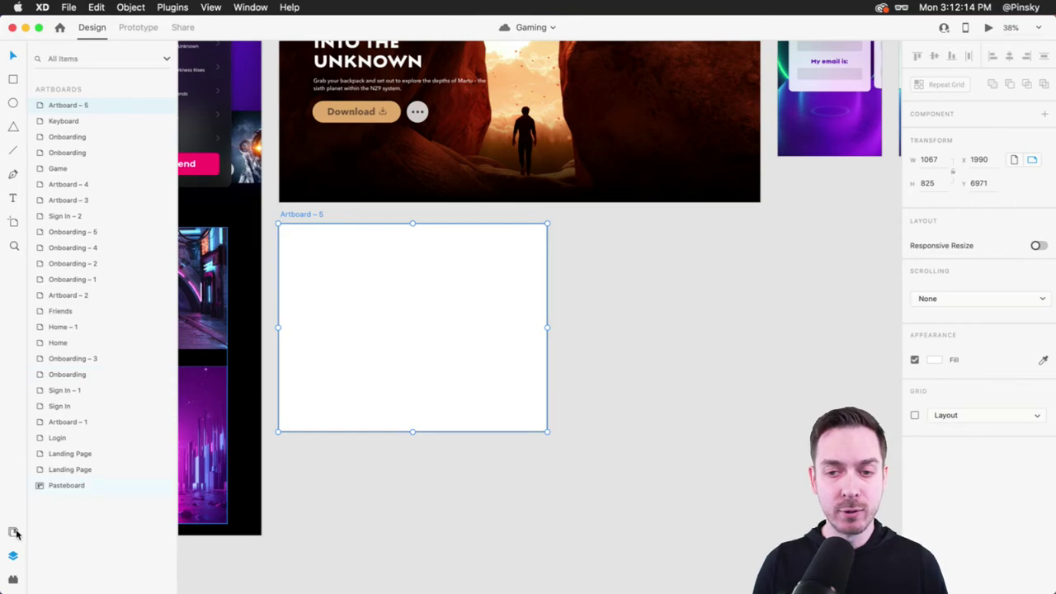
Open the Toy Faces library and look through its Colorful avatar images
mouse_move(160, 590)
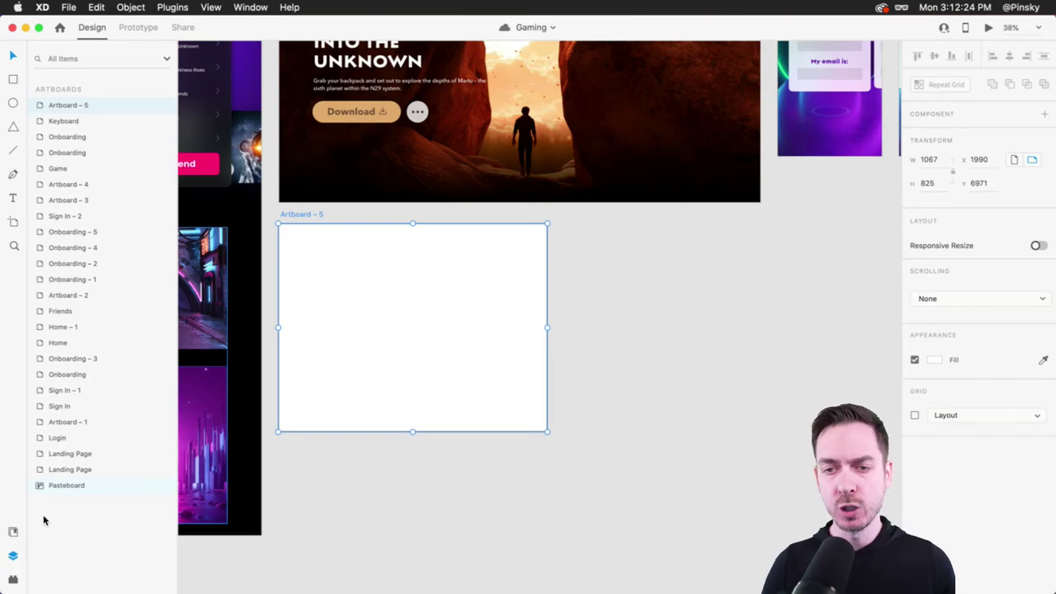
left_click(13, 532)
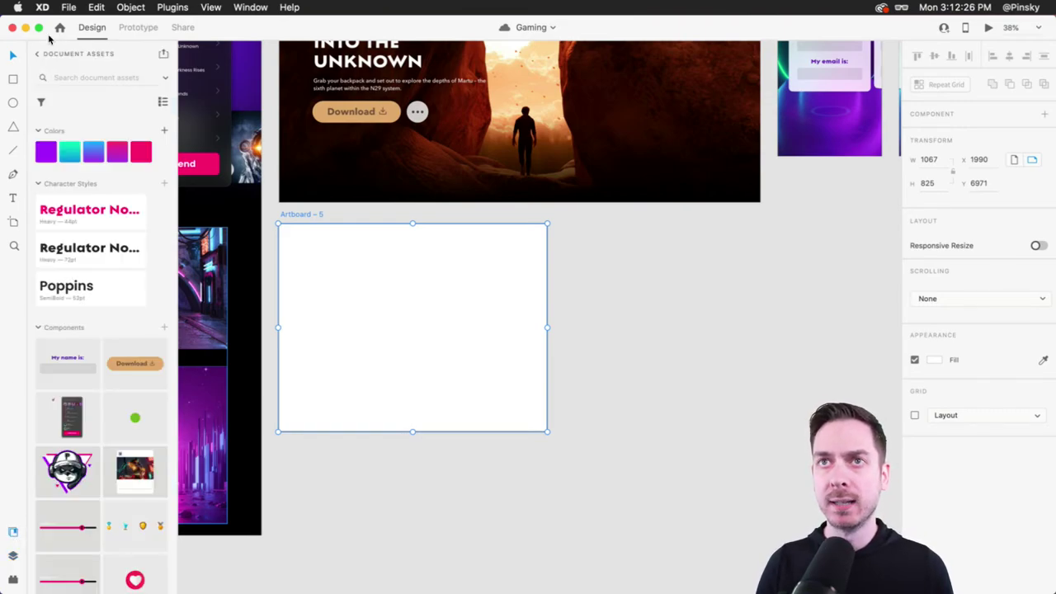
left_click(36, 55)
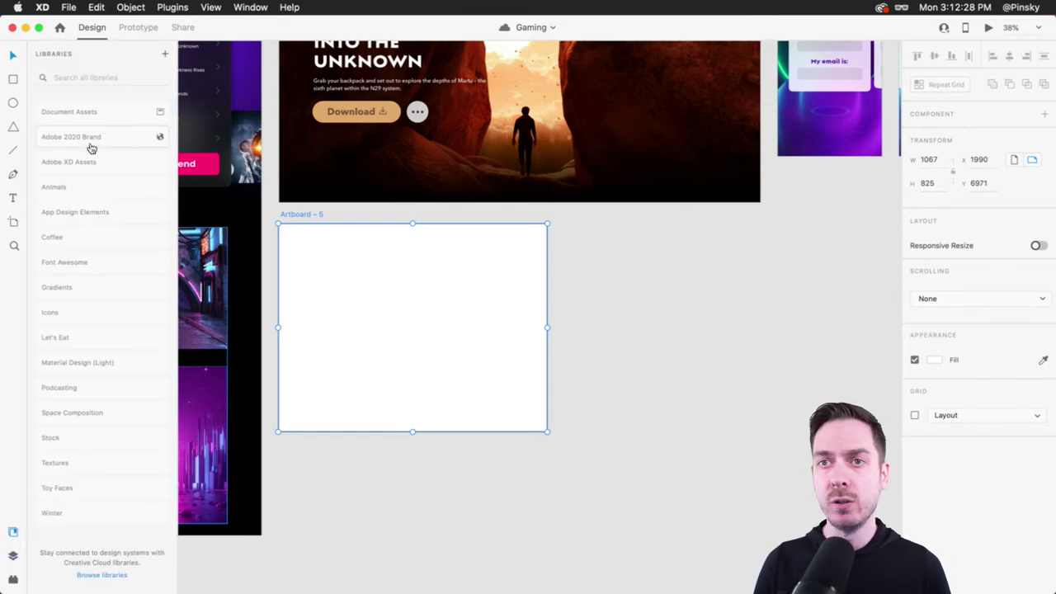
left_click(86, 488)
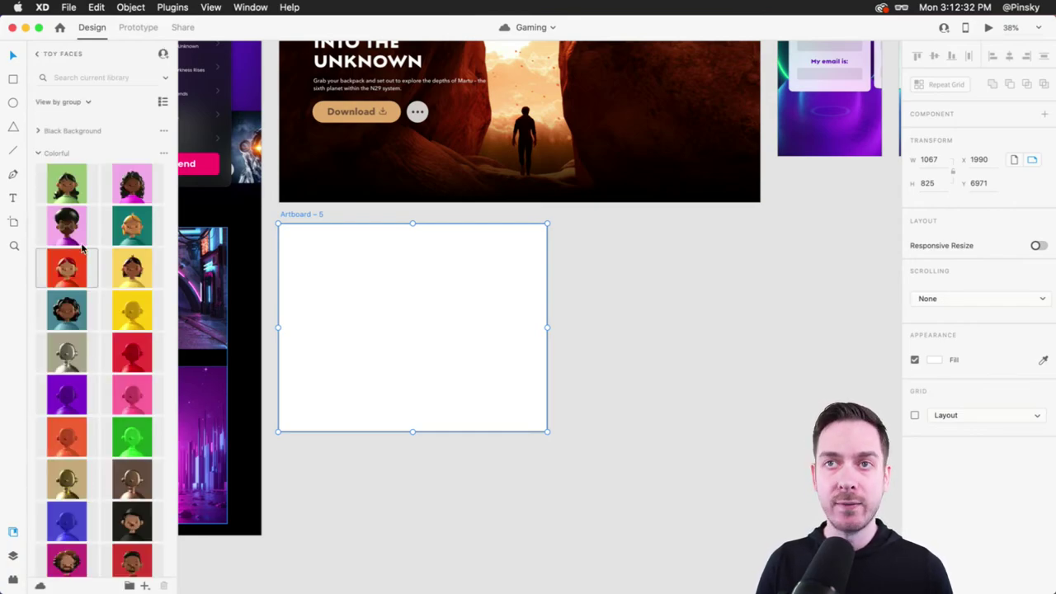
scroll(83, 247, "down", 15)
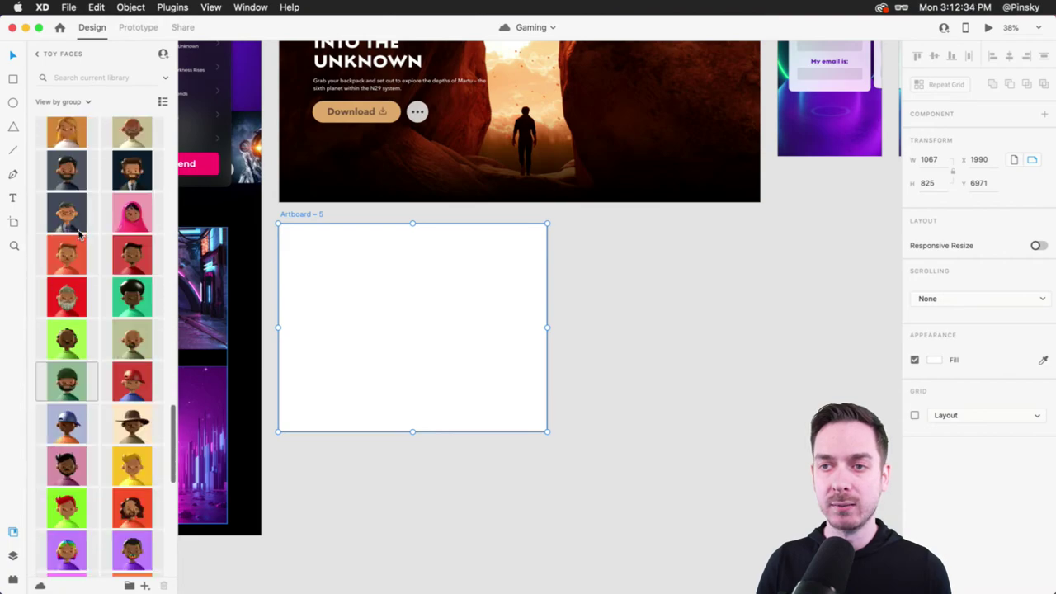
scroll(79, 235, "up", 8)
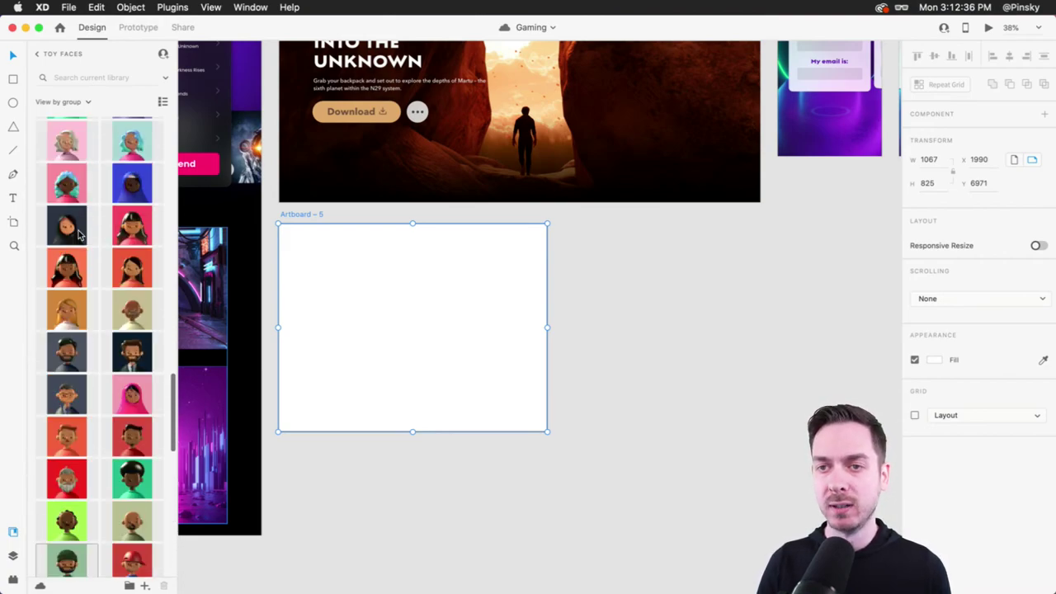
scroll(79, 235, "up", 4)
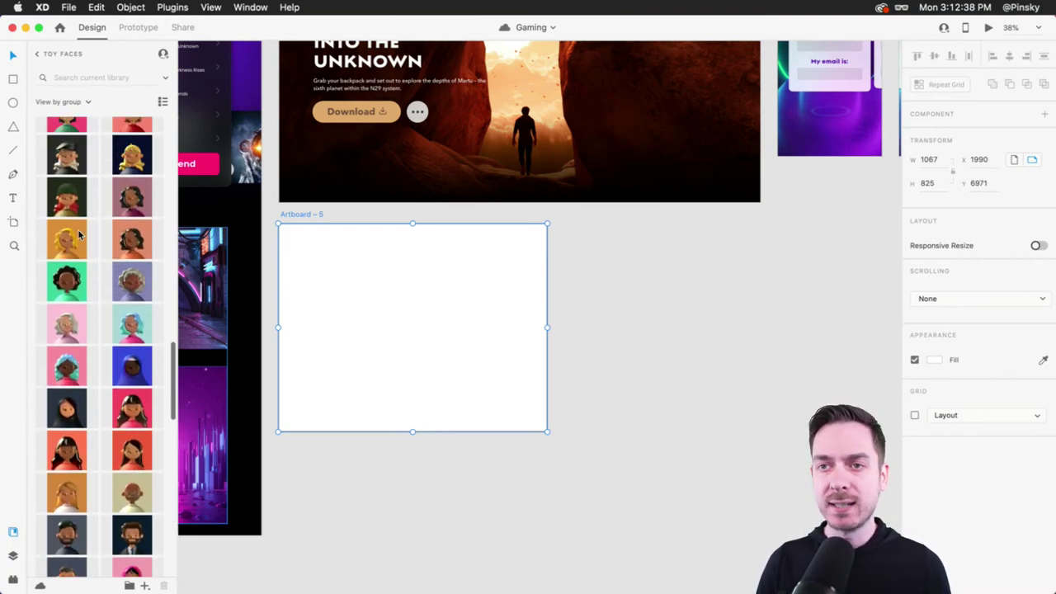
scroll(79, 235, "up", 5)
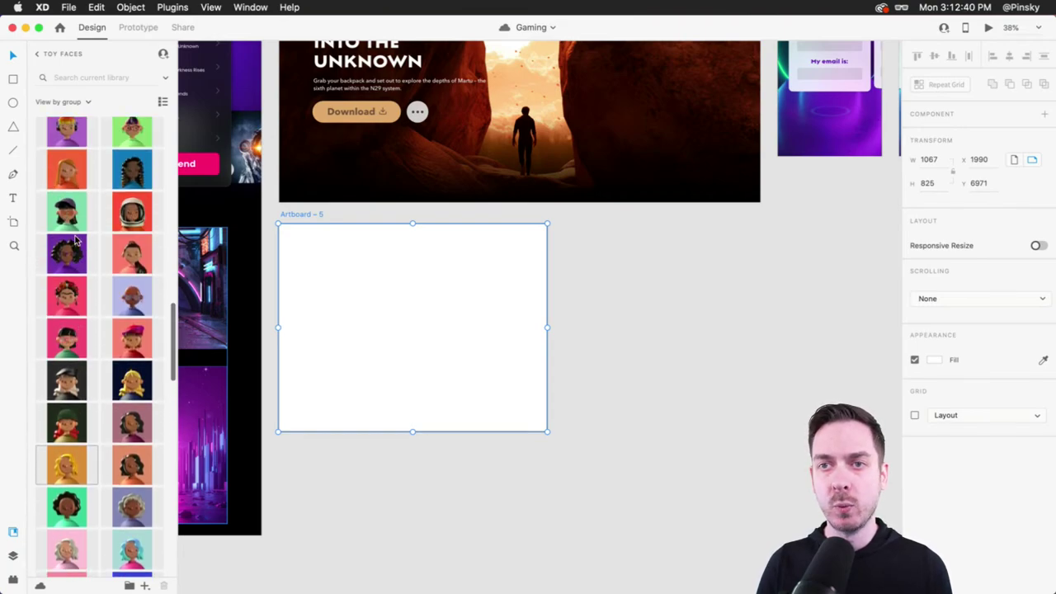
left_click_drag(66, 296, 453, 300)
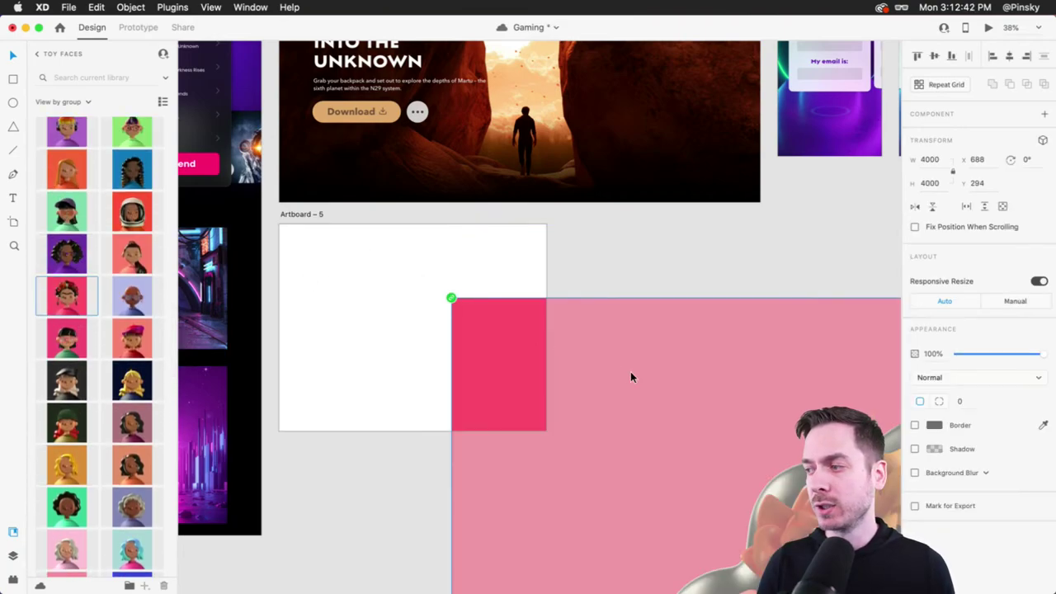
left_click_drag(739, 425, 449, 186)
key("Delete")
Draw a square about 451 × 451 on the new artboard and fill it with the flower-crowned avatar from Toy Faces
key("r")
left_click_drag(351, 267, 464, 379)
left_click_drag(59, 285, 419, 293)
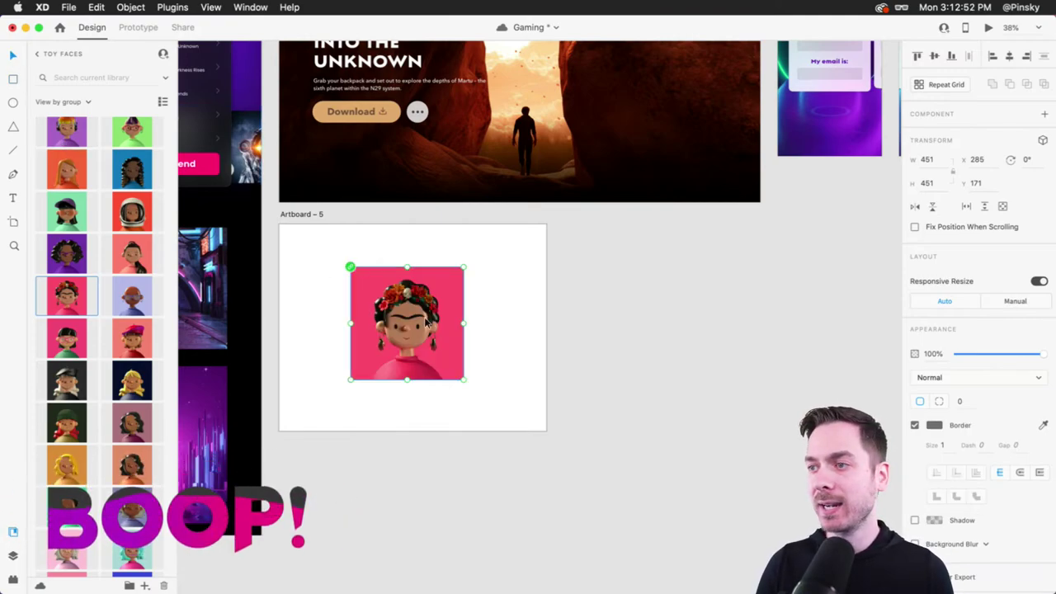
Center the avatar square on the new artboard and remove its border, and delete the square
left_click_drag(422, 318, 429, 324)
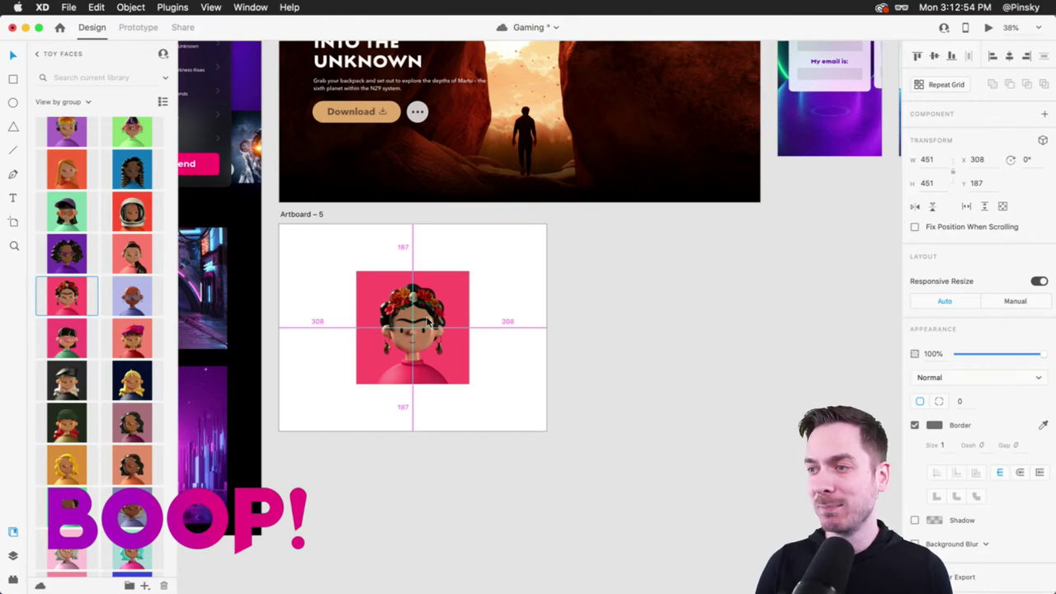
left_click(914, 425)
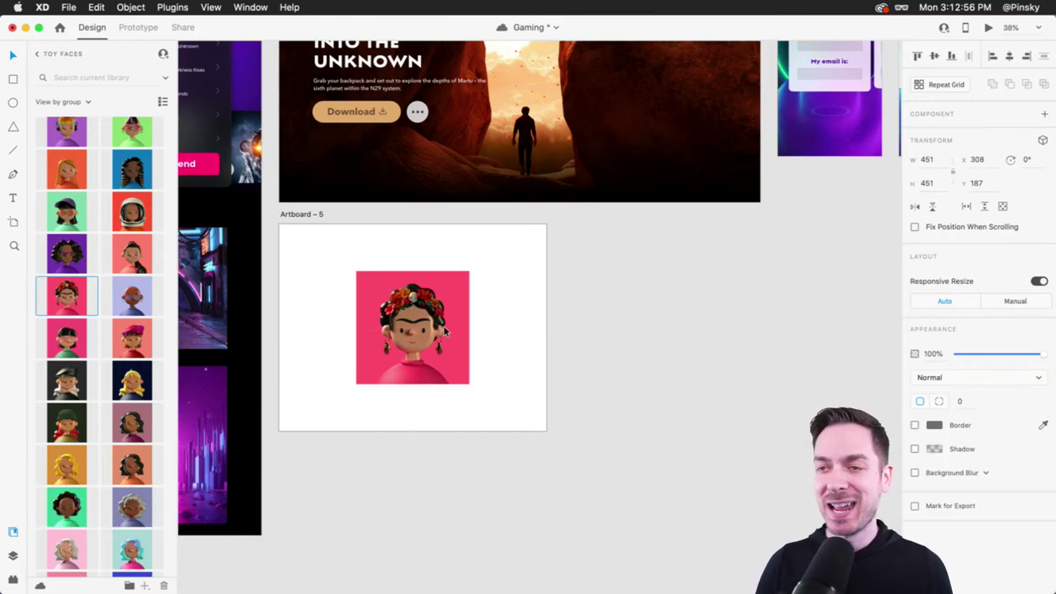
key("Delete")
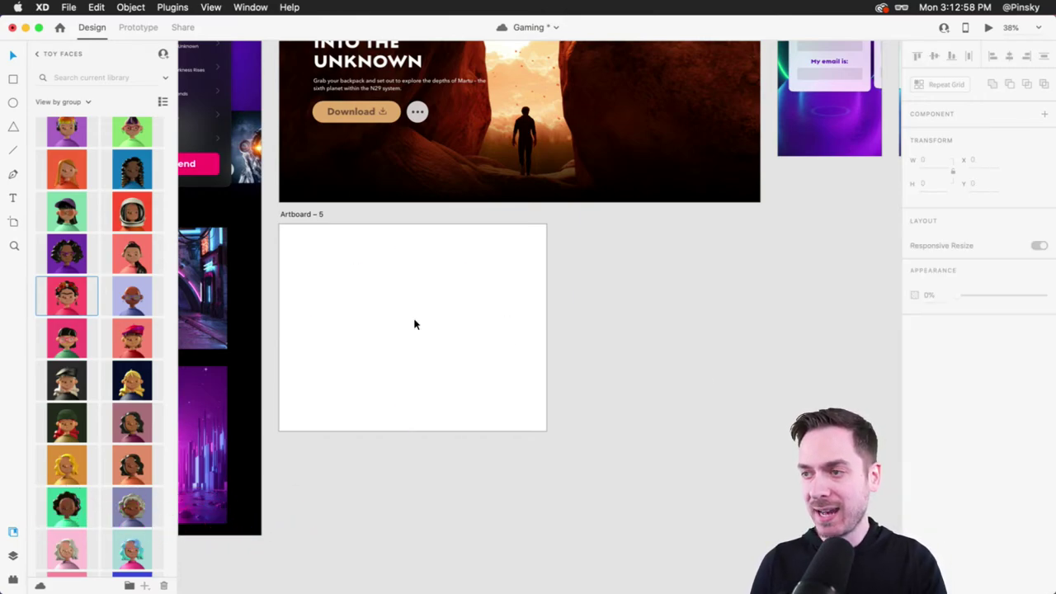
Look through the Document Assets and the Toy Faces groups, and return to Document Assets
left_click(35, 57)
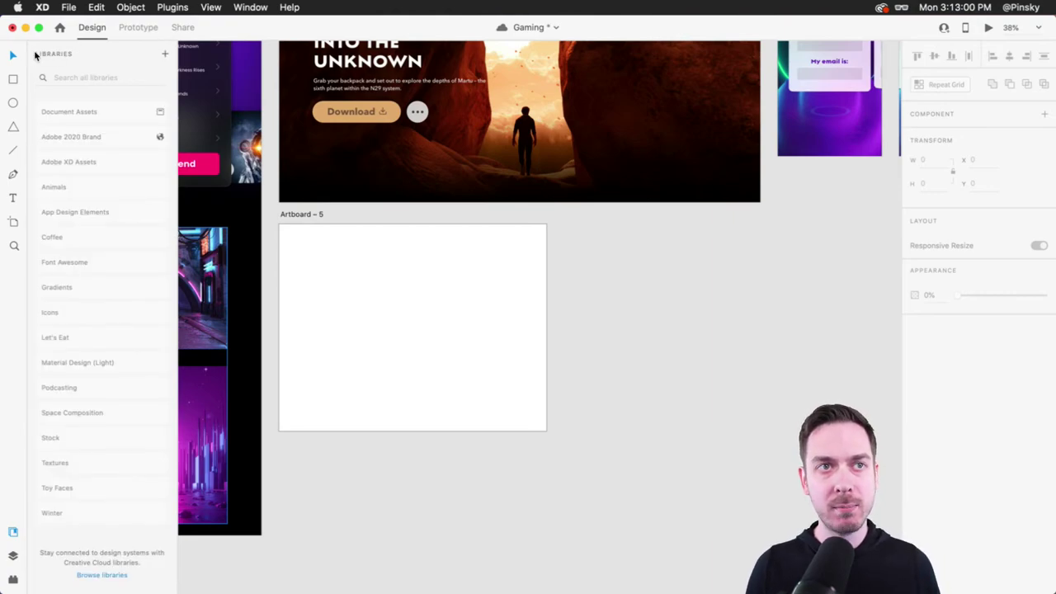
left_click(95, 112)
left_click(368, 294)
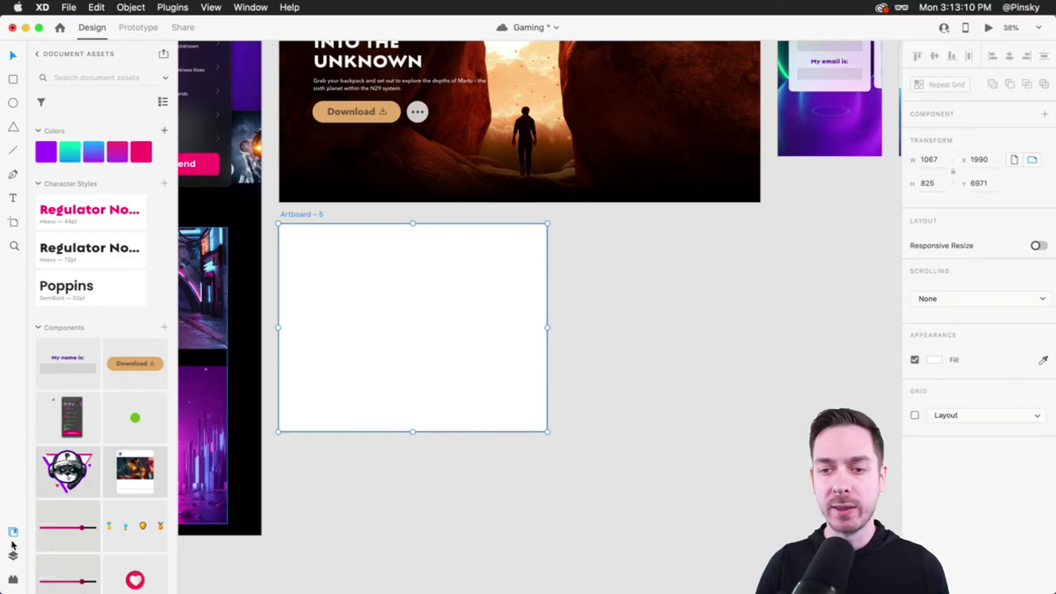
left_click(36, 54)
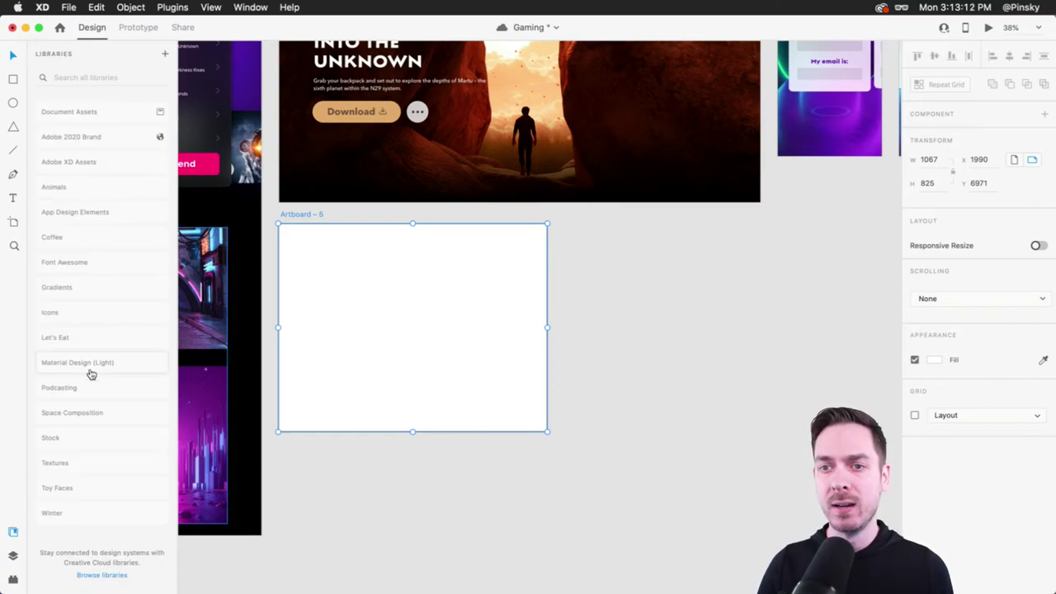
left_click(73, 488)
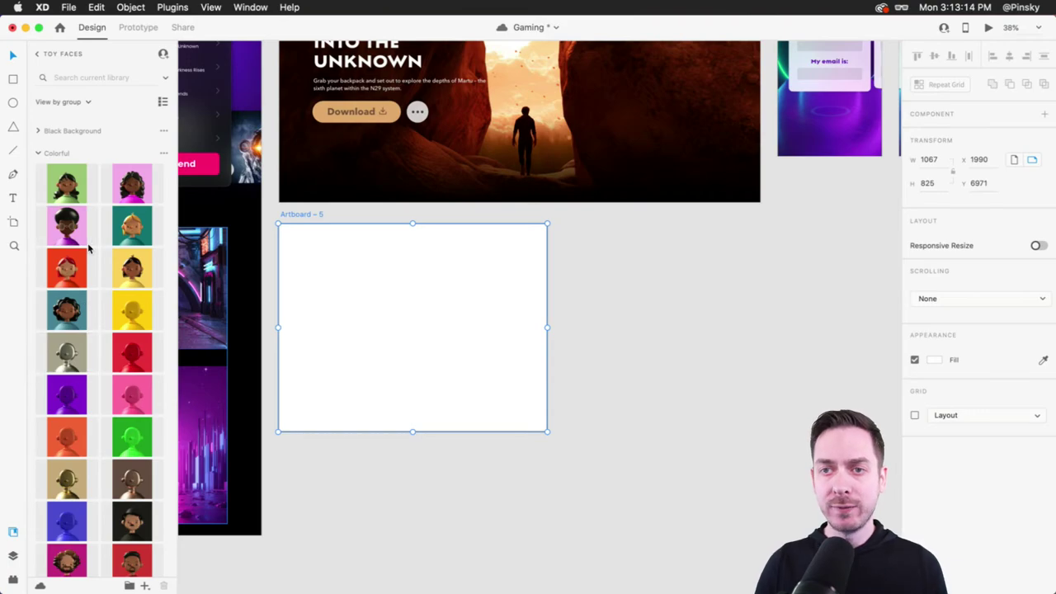
left_click(38, 130)
left_click(37, 131)
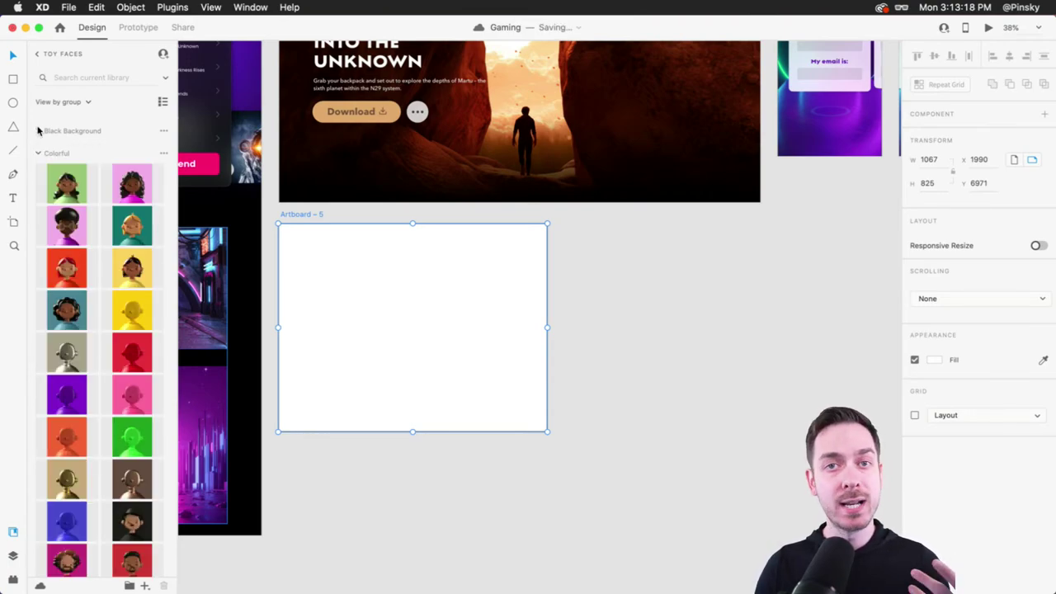
left_click(37, 53)
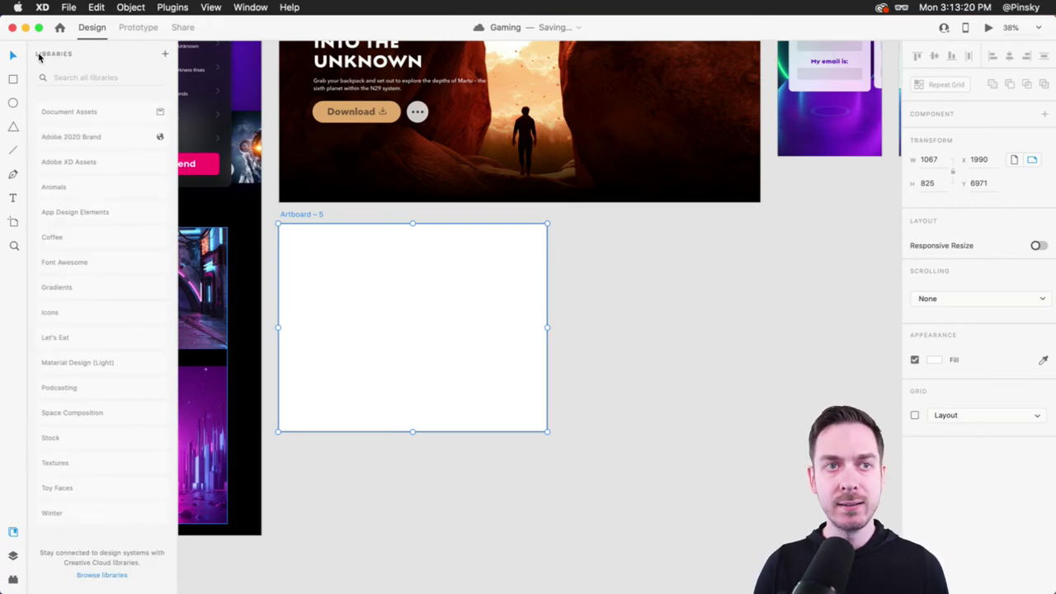
left_click(116, 114)
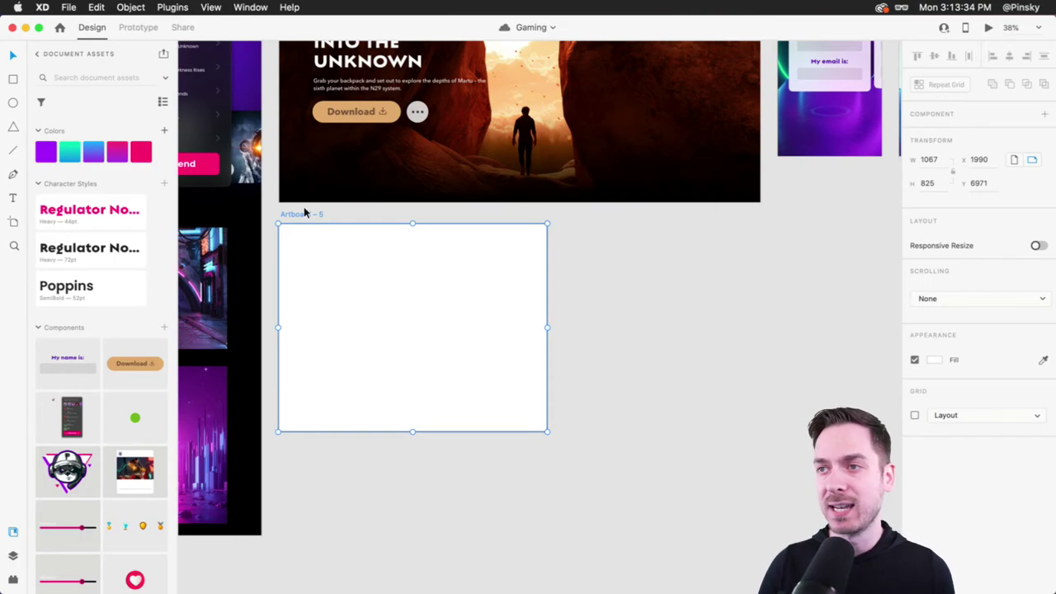
Move the empty artboard down to Y 6997, show the layers, and draw a square about 566 × 566 on it
left_click_drag(302, 217, 302, 223)
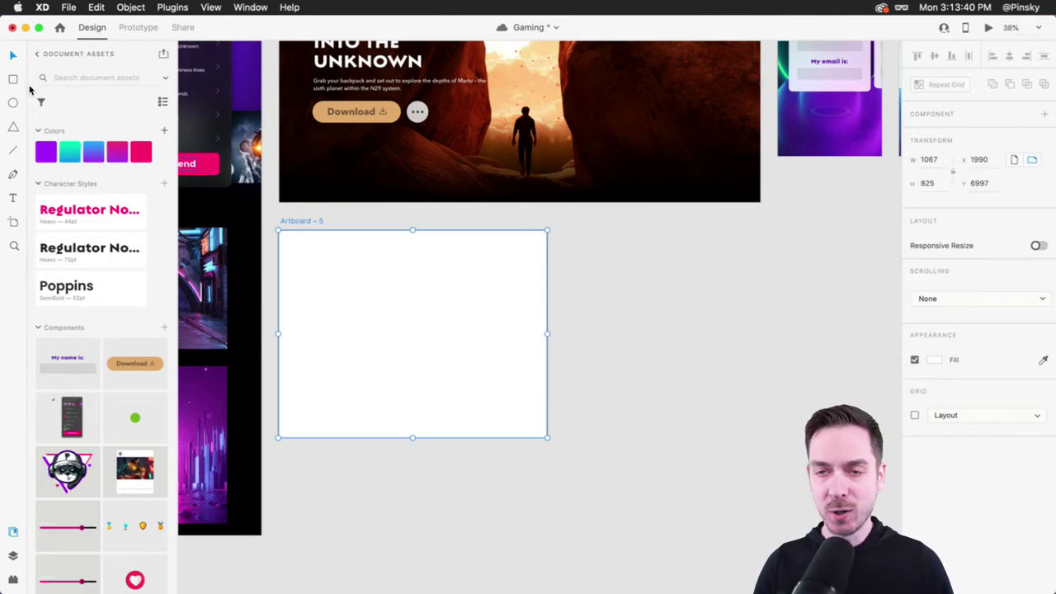
key("super+y")
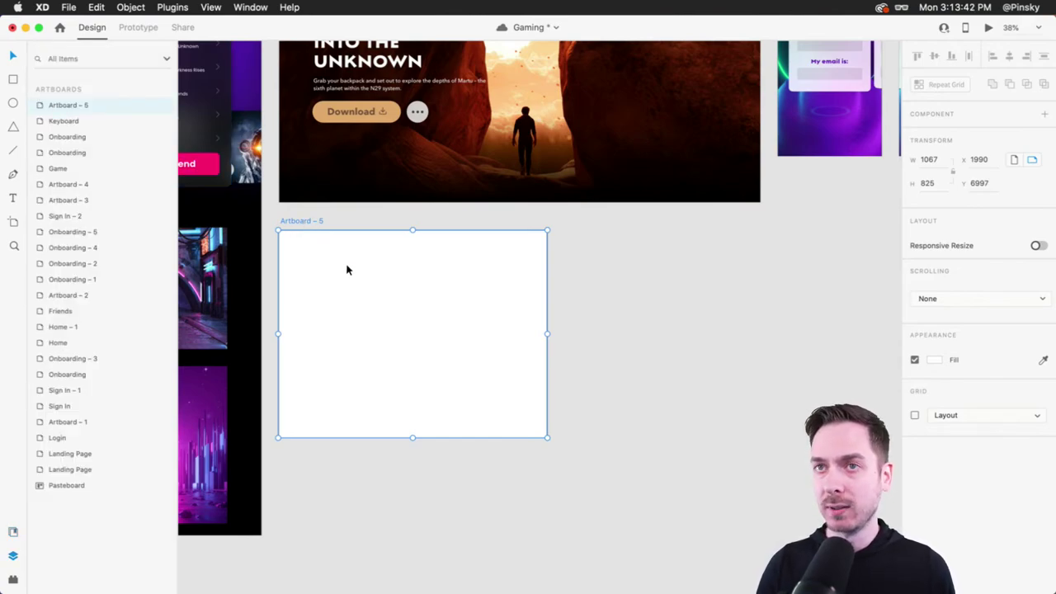
left_click(13, 80)
left_click_drag(338, 256, 480, 397)
Fill the square with a bright solid blue and remove its border
left_click(932, 424)
left_click(881, 356)
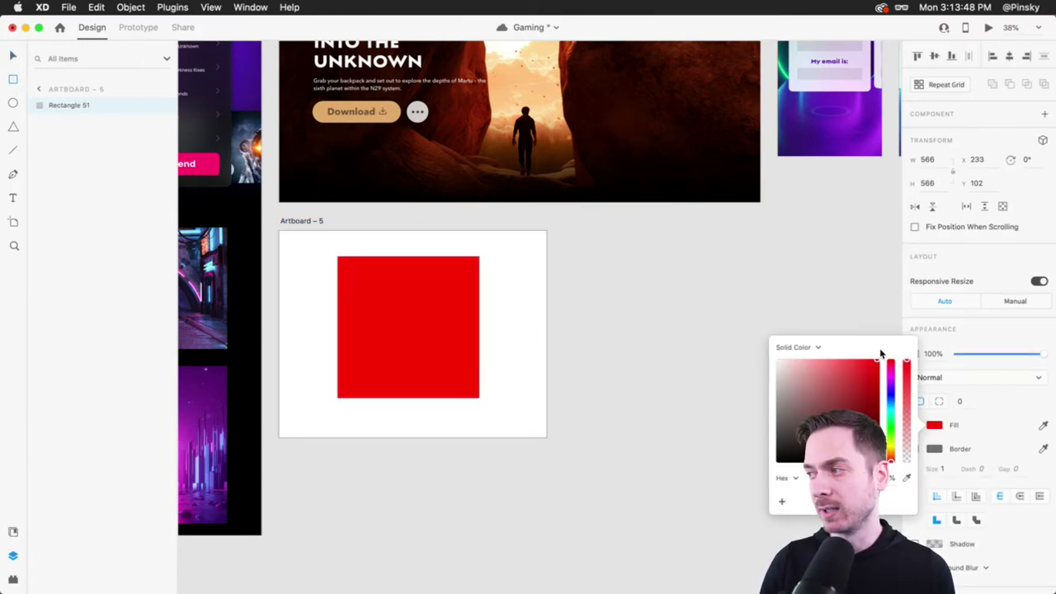
left_click(915, 448)
left_click(437, 323)
left_click(927, 425)
left_click_drag(889, 402, 890, 401)
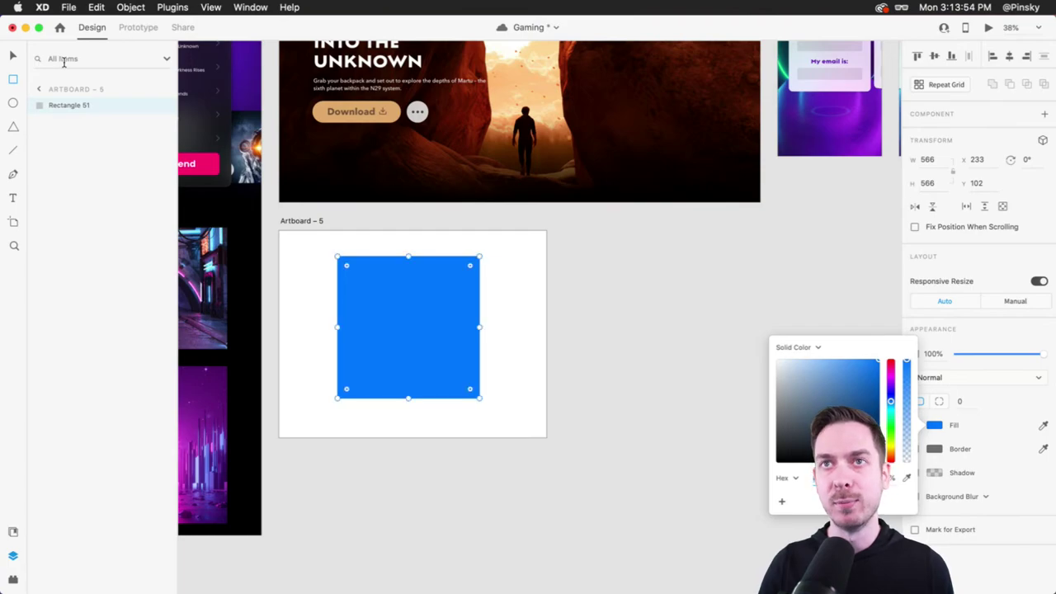
Move the blue square towards the left side of its artboard and duplicate the artboard
left_click(14, 55)
left_click_drag(388, 310, 368, 292)
left_click(293, 221)
key("super+d")
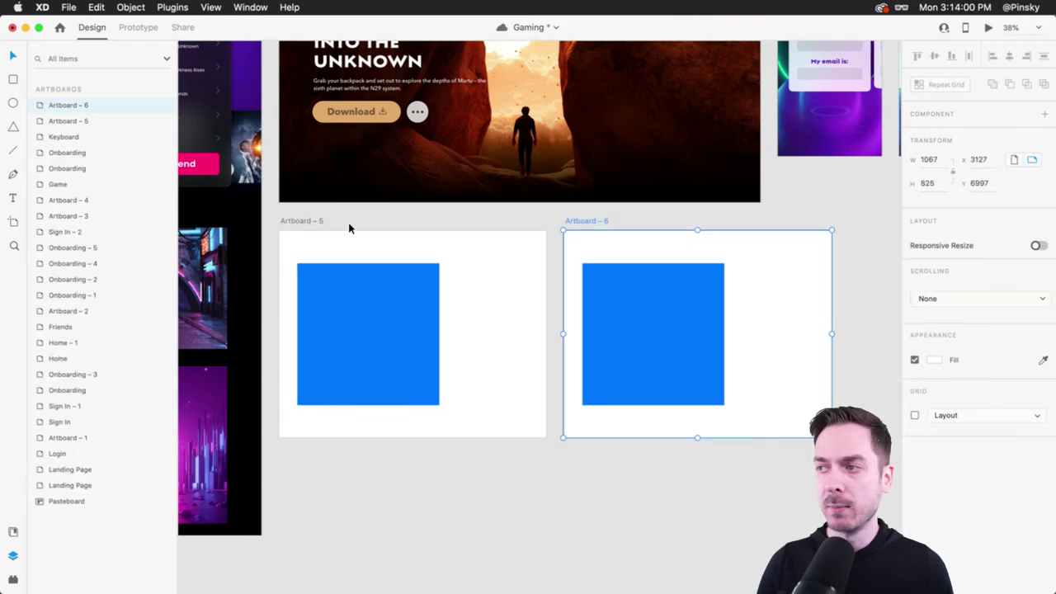
On the duplicate artboard, move the blue square to X 448, Y 130 and rotate it to −90°
left_click_drag(662, 330, 759, 334)
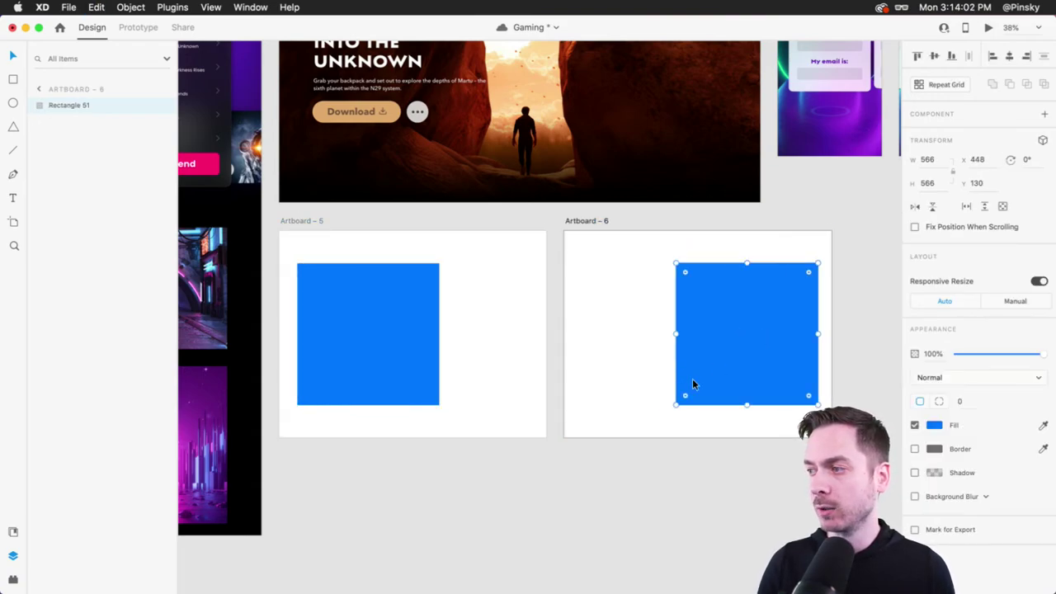
left_click_drag(669, 405, 823, 410)
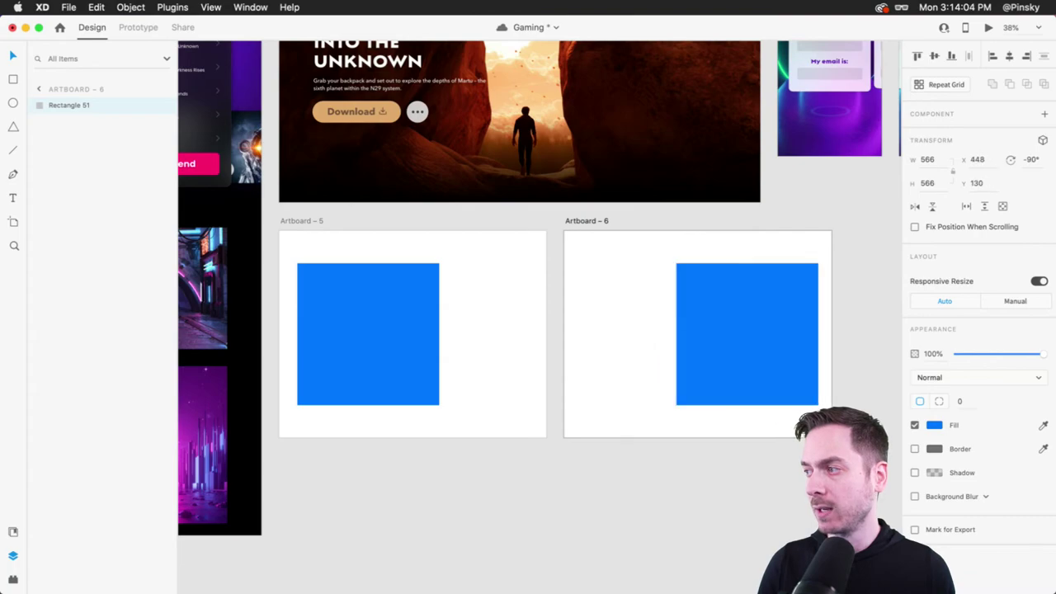
In Prototype mode, link the blue square on Artboard – 5 to Artboard – 6 with a Tap trigger
left_click(302, 221)
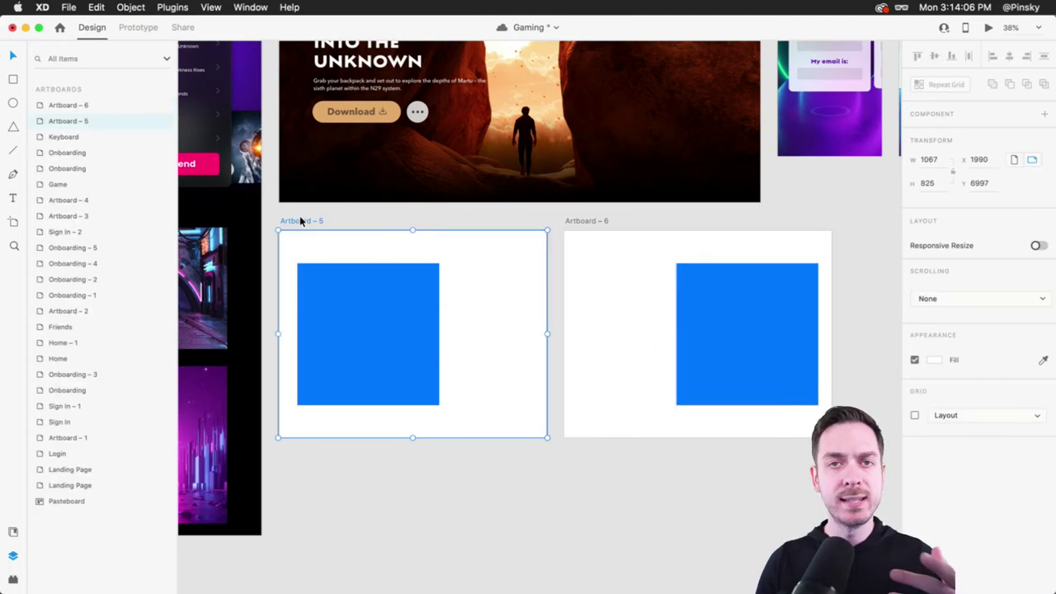
left_click(128, 27)
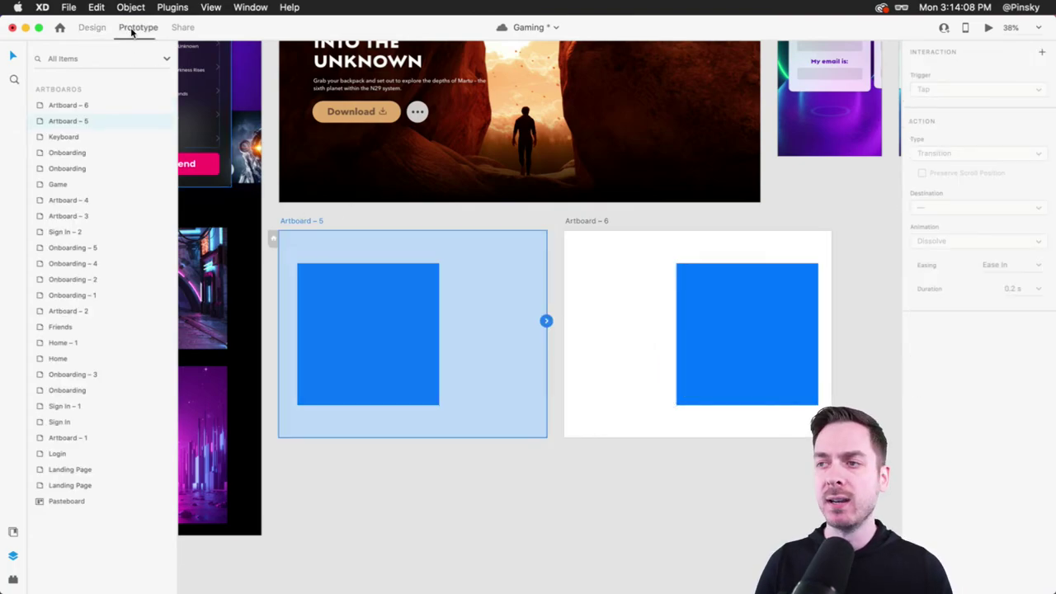
left_click(389, 346)
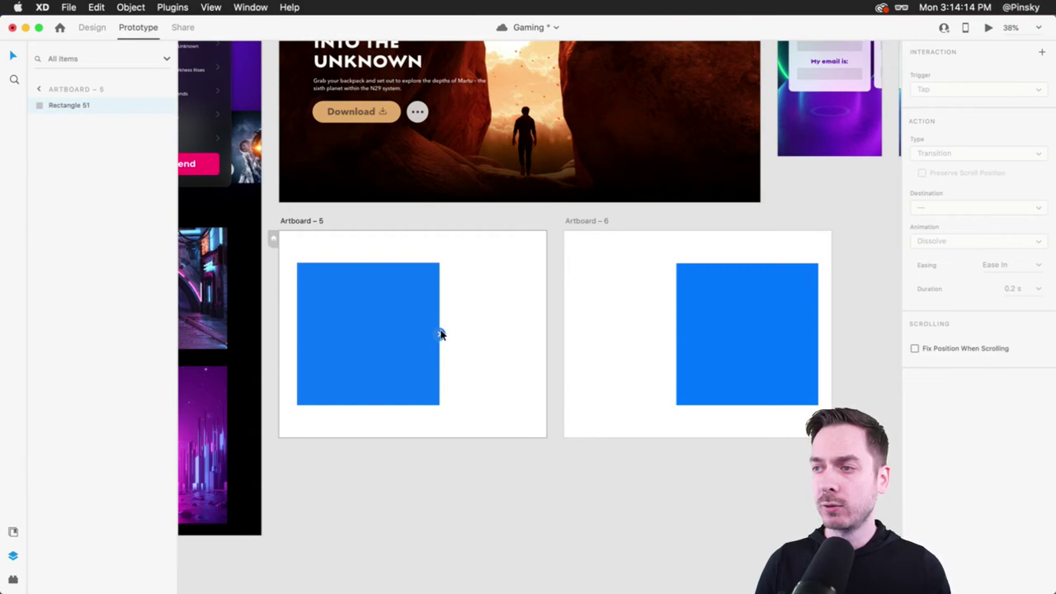
left_click_drag(441, 334, 582, 293)
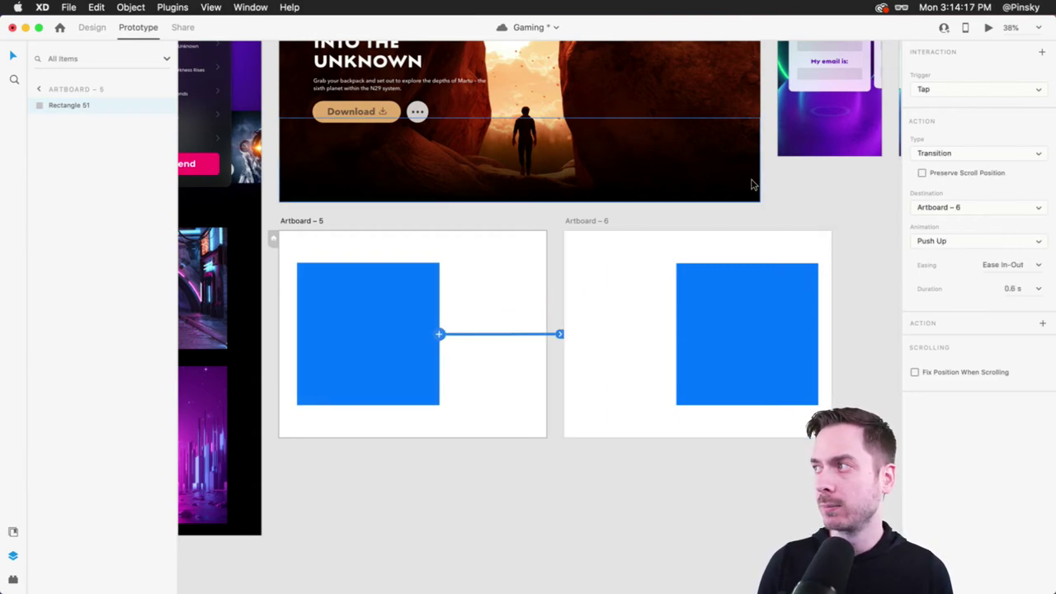
Change the square's interaction to Auto-Animate with Bounce easing
left_click(984, 155)
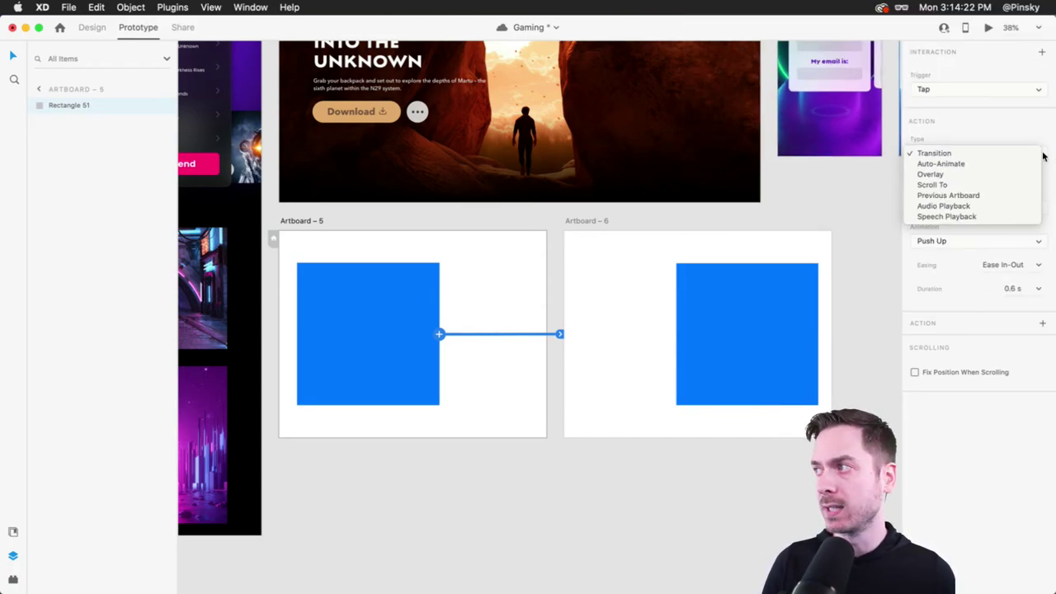
left_click(989, 162)
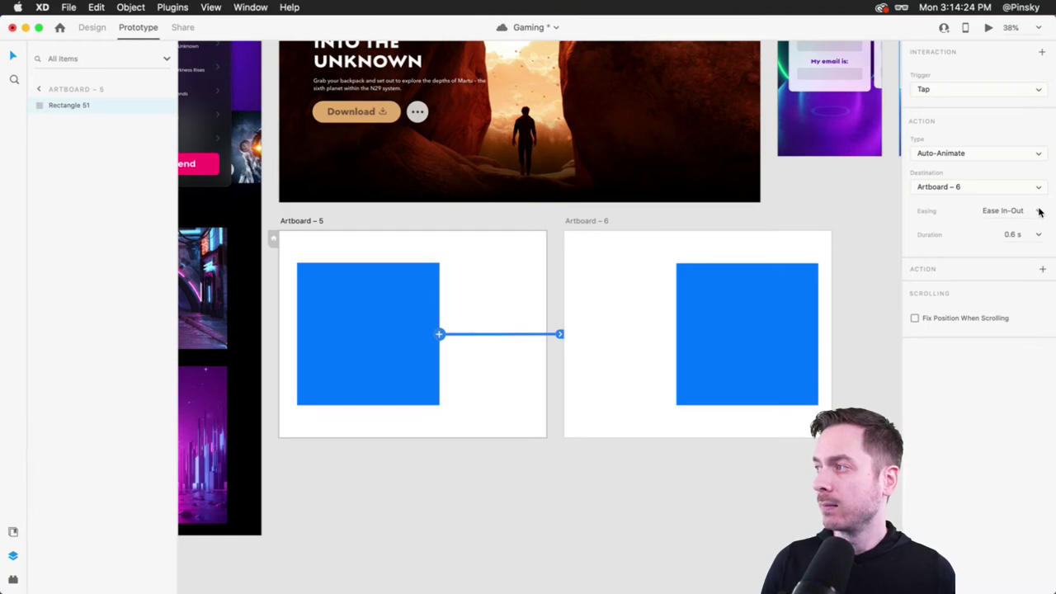
left_click(1039, 212)
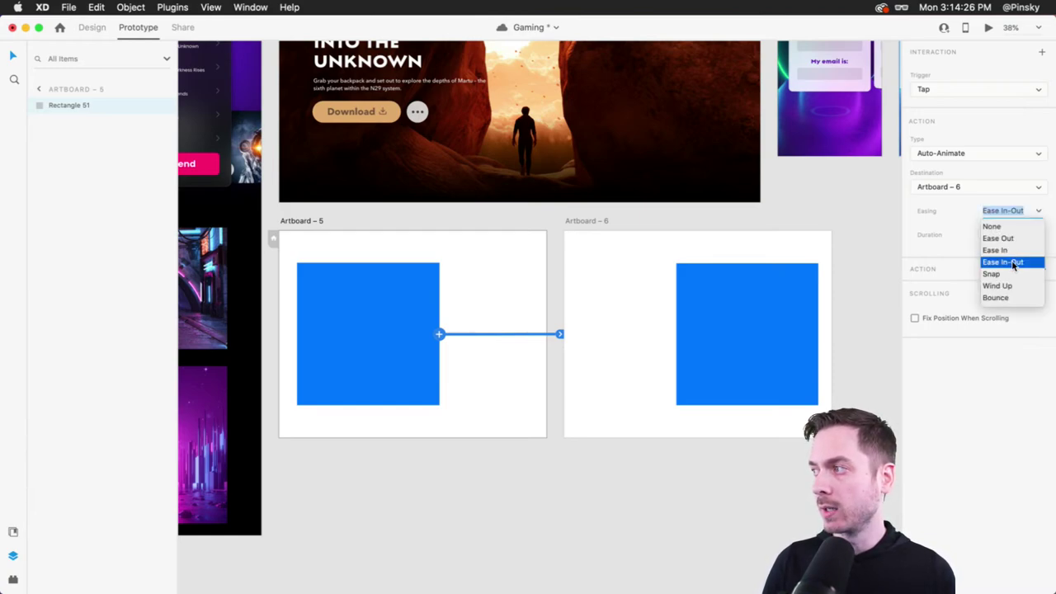
left_click(999, 298)
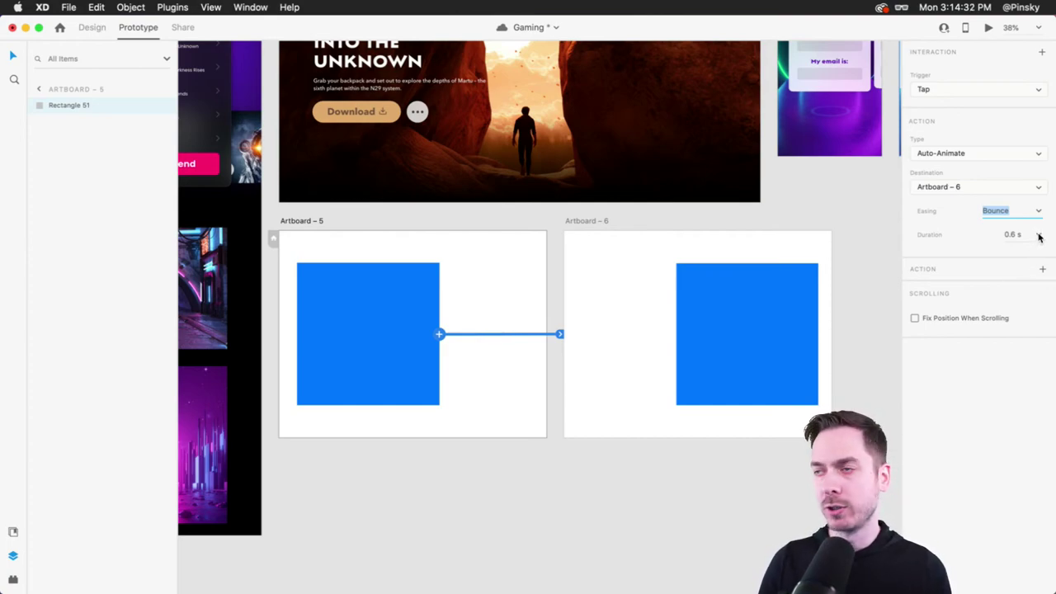
Preview the prototype, trigger the square's bounce animation, and close the preview
left_click(989, 28)
left_click_drag(405, 36, 489, 33)
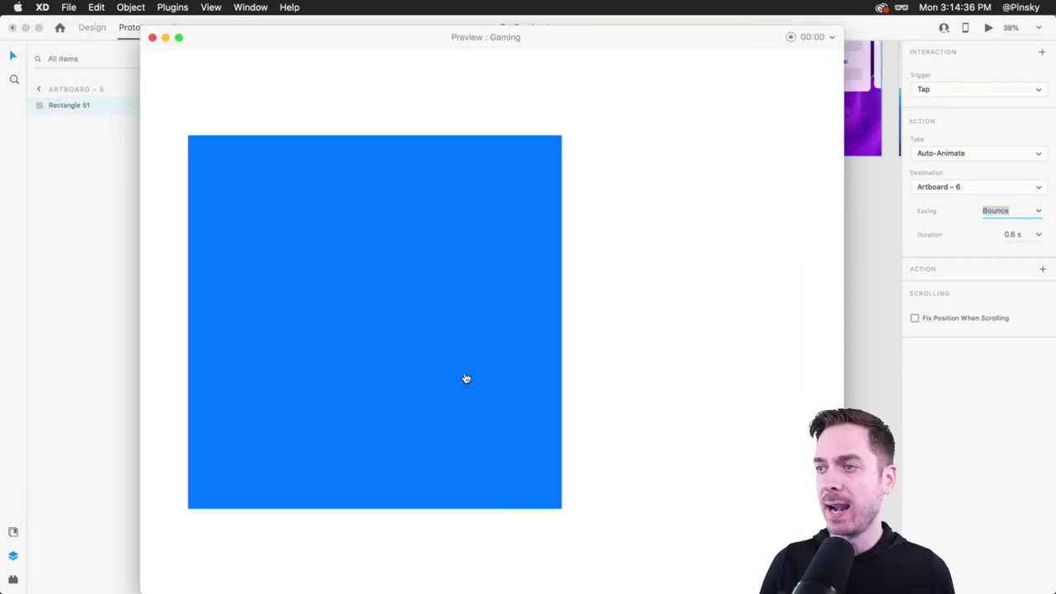
left_click(517, 357)
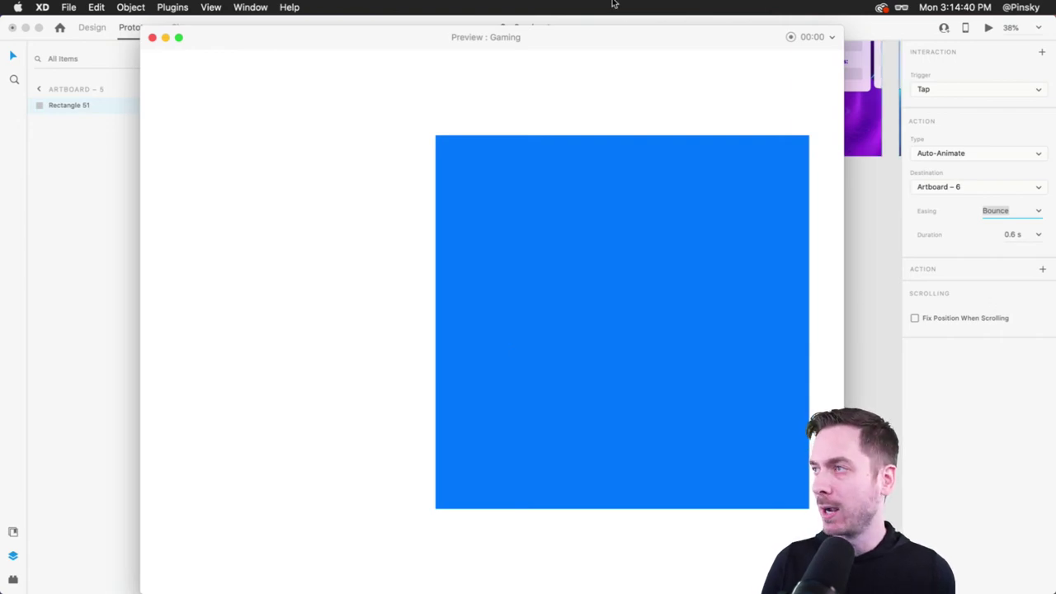
left_click(153, 38)
Set the interaction's easing to Ease In-Out and its duration to 3 s
left_click(1033, 213)
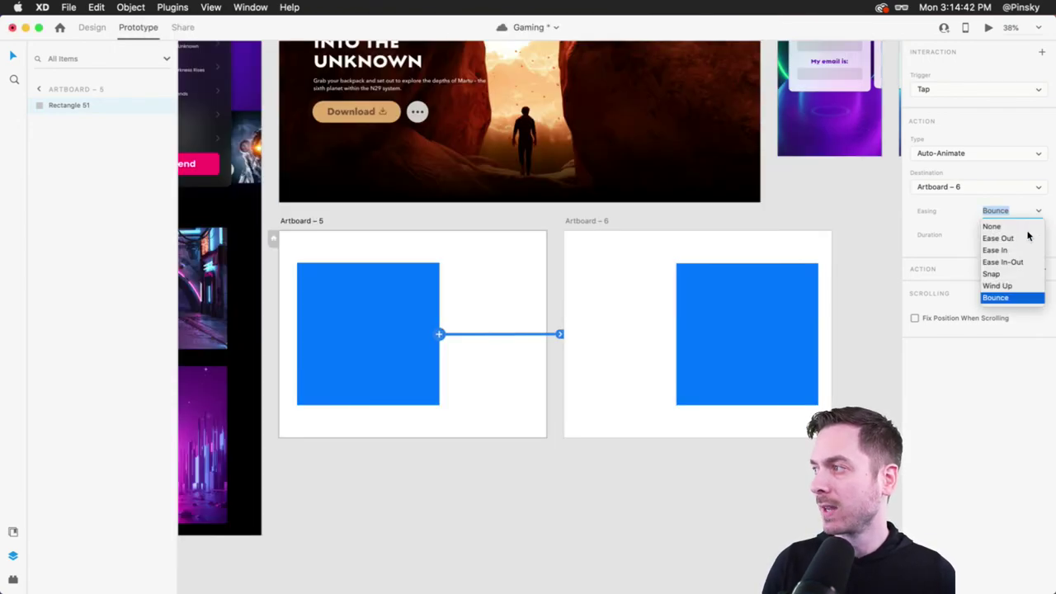
left_click(1004, 262)
left_click(1024, 238)
type("3")
key("Tab")
Preview the slower Ease In-Out animation by triggering the square, and close the preview
left_click(988, 27)
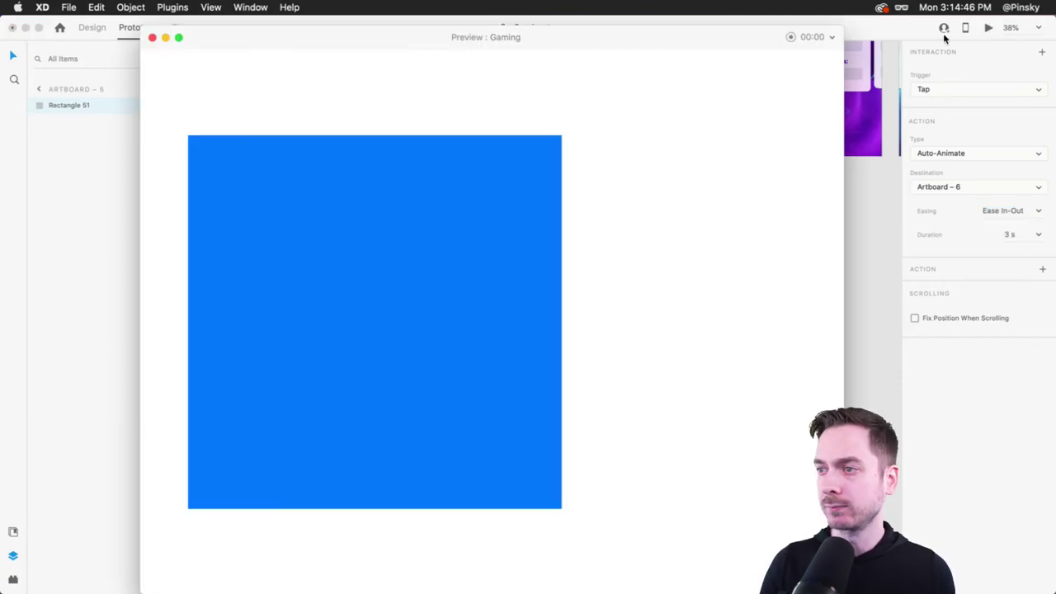
left_click(512, 216)
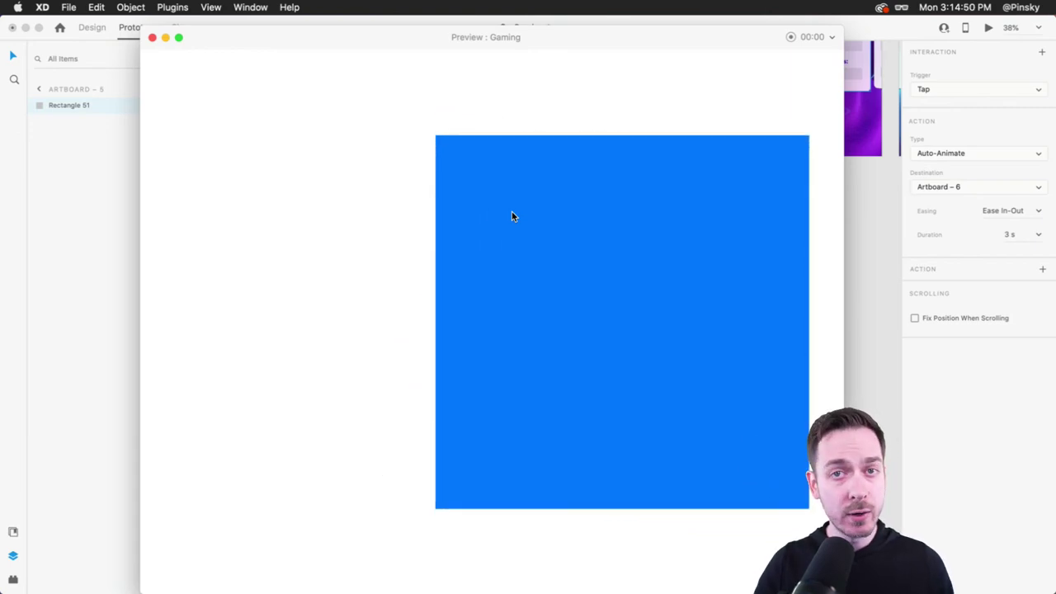
left_click(153, 37)
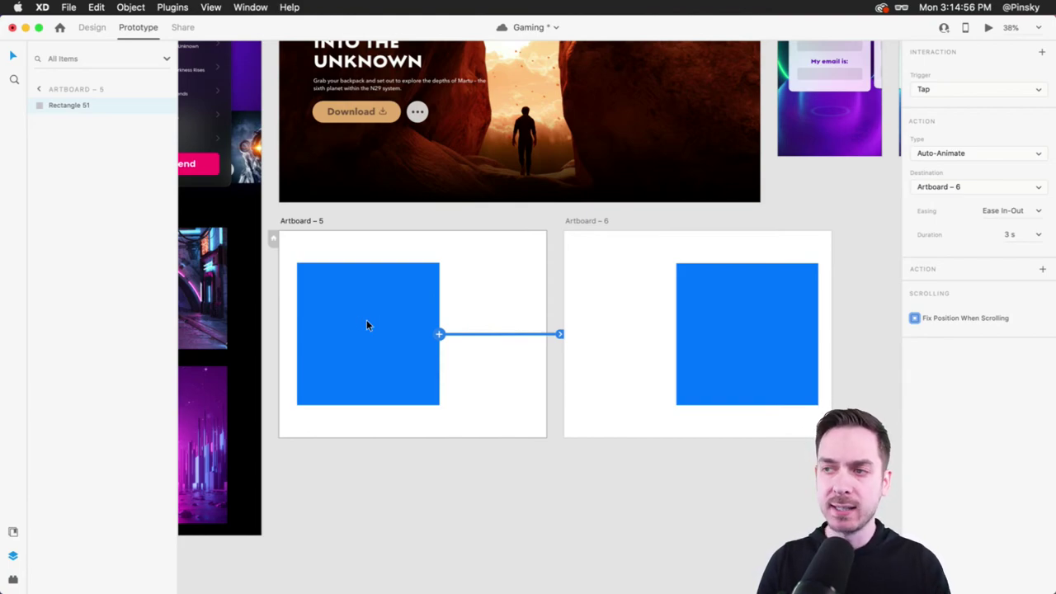
Return to Design mode and delete both test artboards, Artboard – 5 and Artboard – 6
left_click(478, 266)
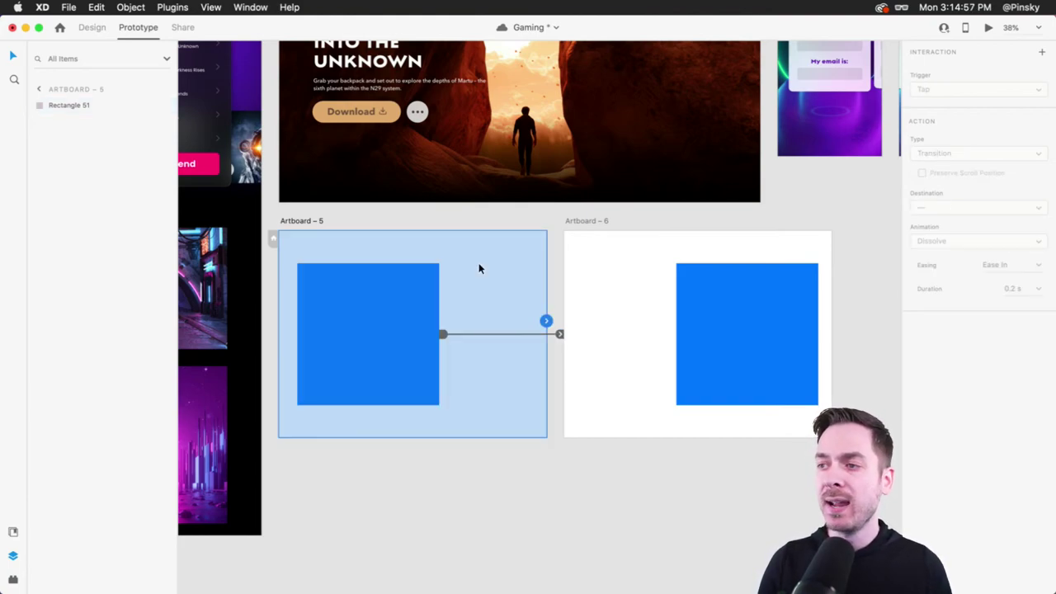
left_click(92, 30)
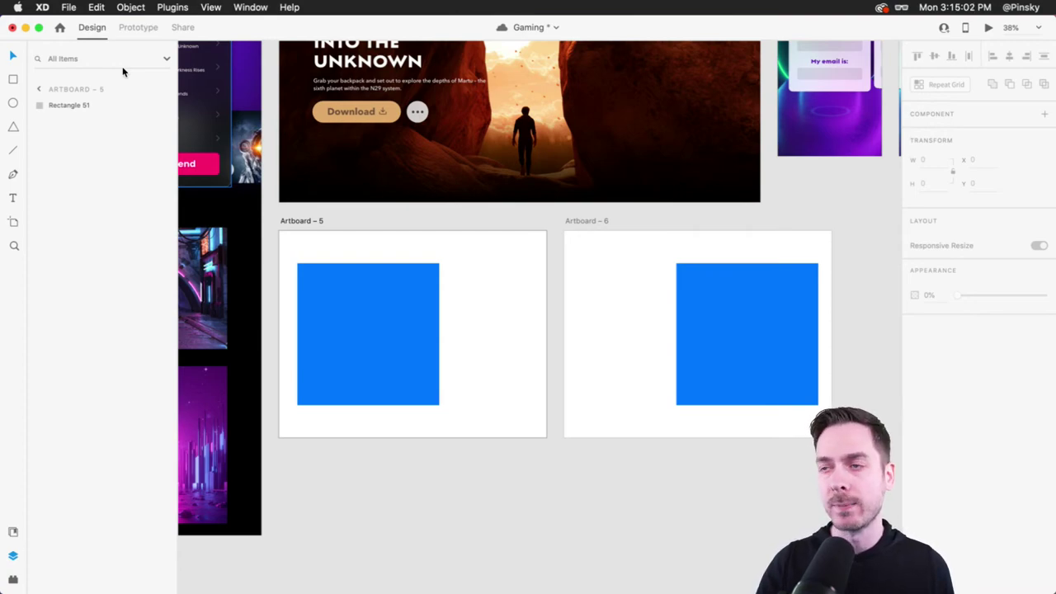
left_click(290, 220)
key("Delete")
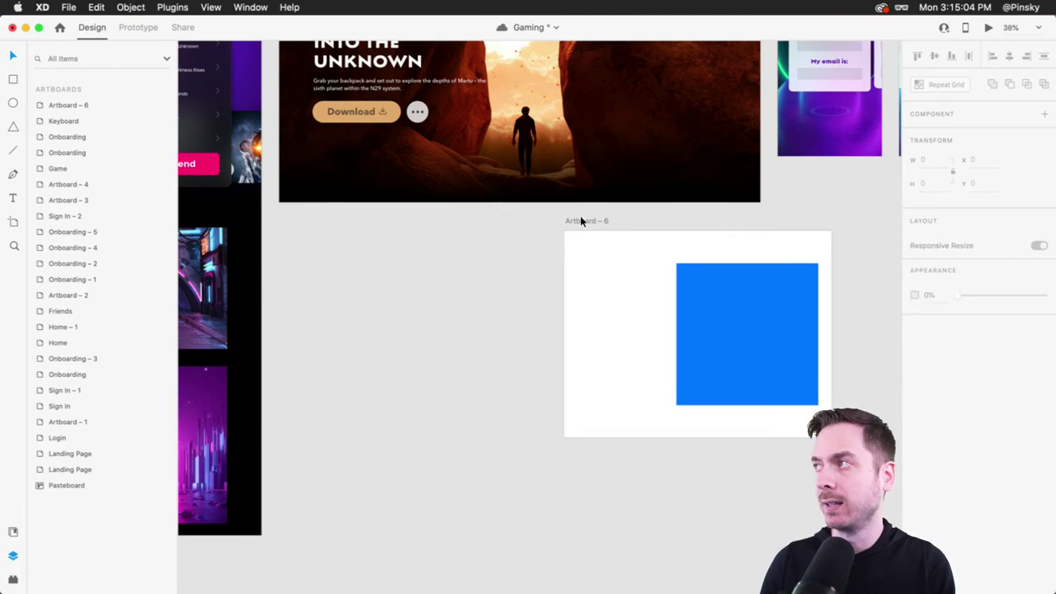
left_click(580, 217)
key("Delete")
Examine how the layers of the Landing Page and Game artboards are organized, including the Header, Gradient and Users items
scroll(580, 215, "up", 5)
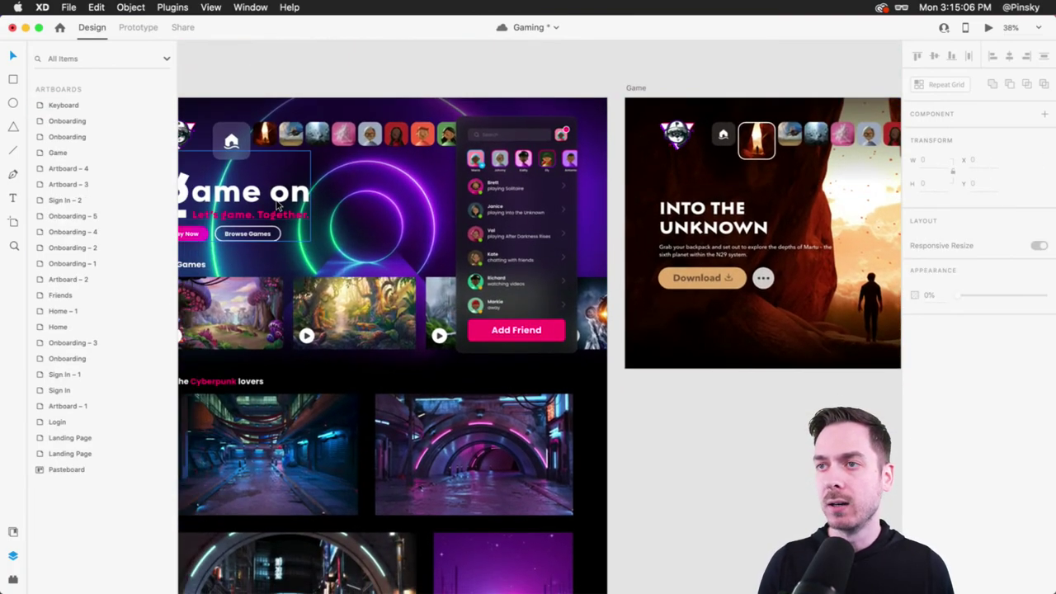
scroll(579, 222, "left", 3)
left_click(253, 249)
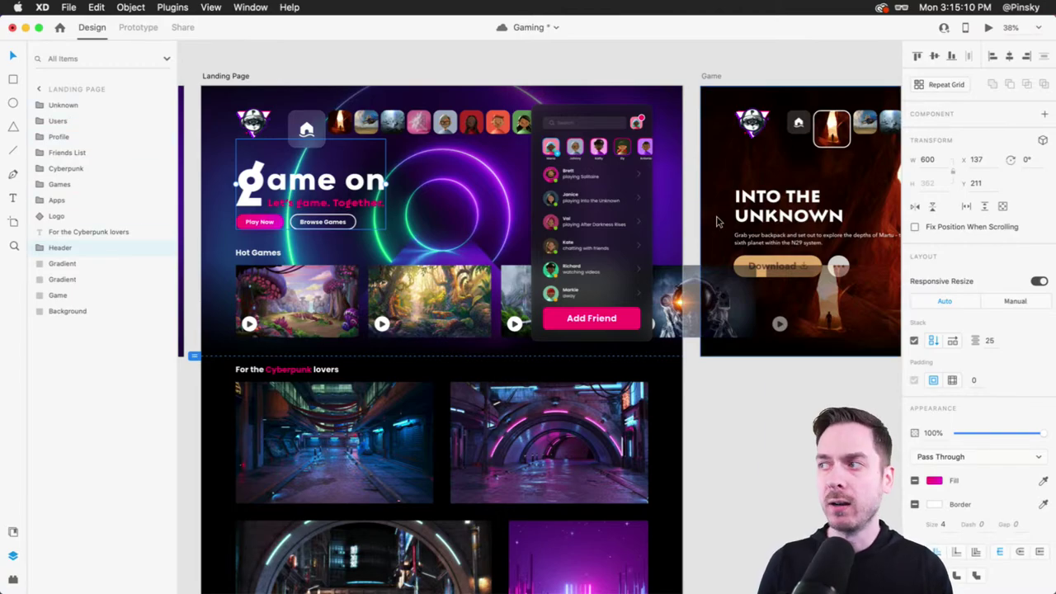
left_click(790, 164)
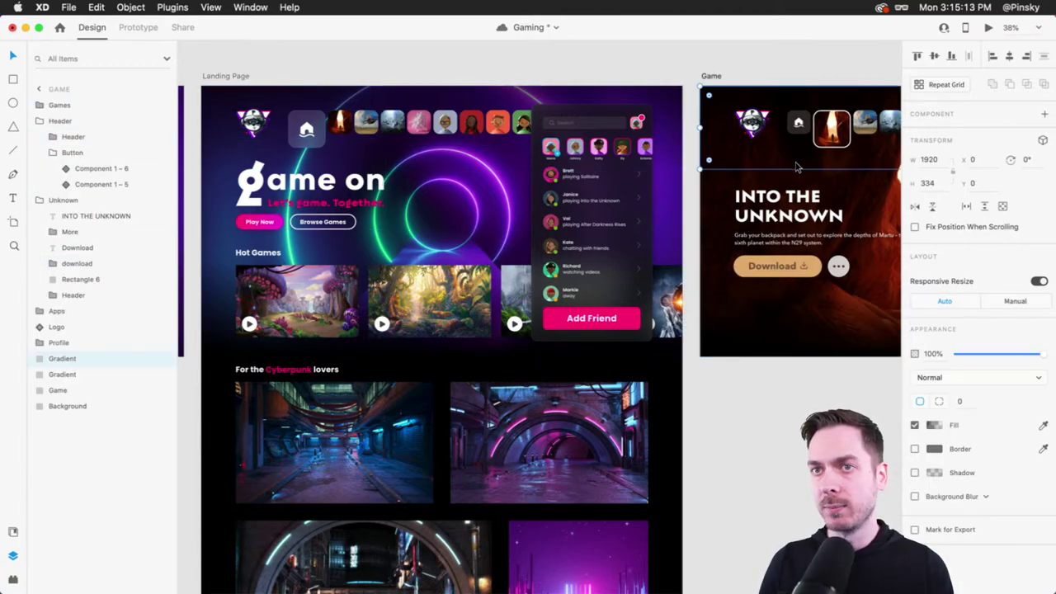
left_click(41, 121)
left_click(41, 137)
left_click_drag(783, 215, 489, 175)
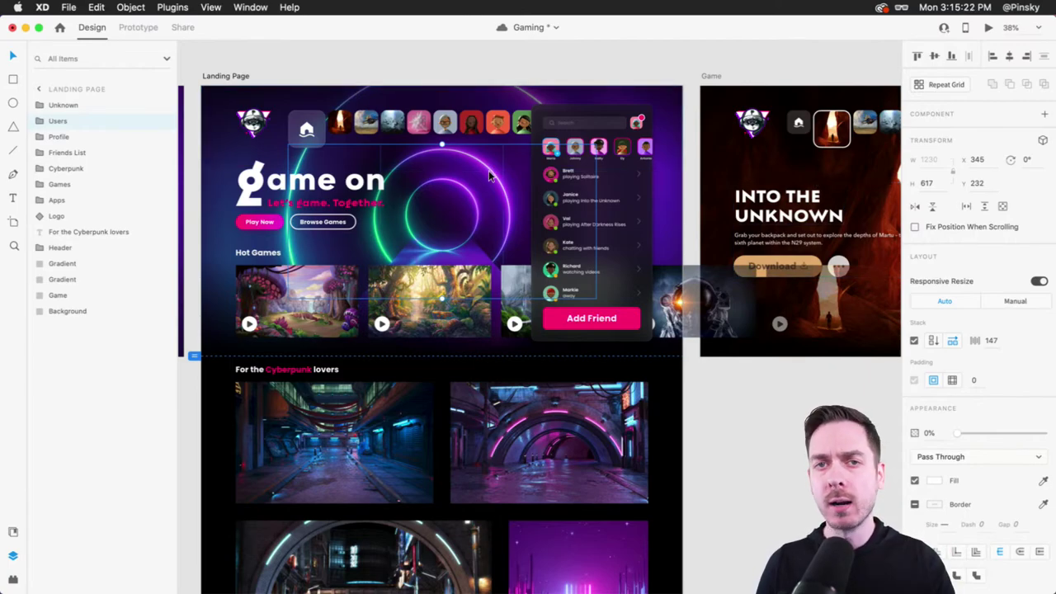
Examine the Games group on the Landing Page and its counterpart on the Game artboard, including their nested layers and the group's opacity
left_click_drag(488, 175, 299, 67)
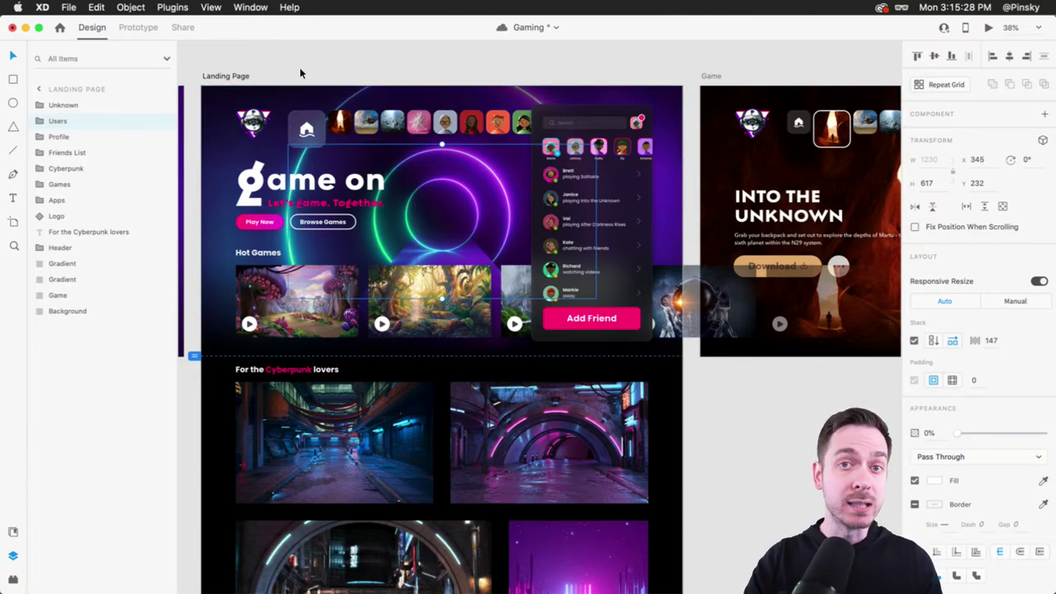
left_click_drag(300, 73, 315, 330)
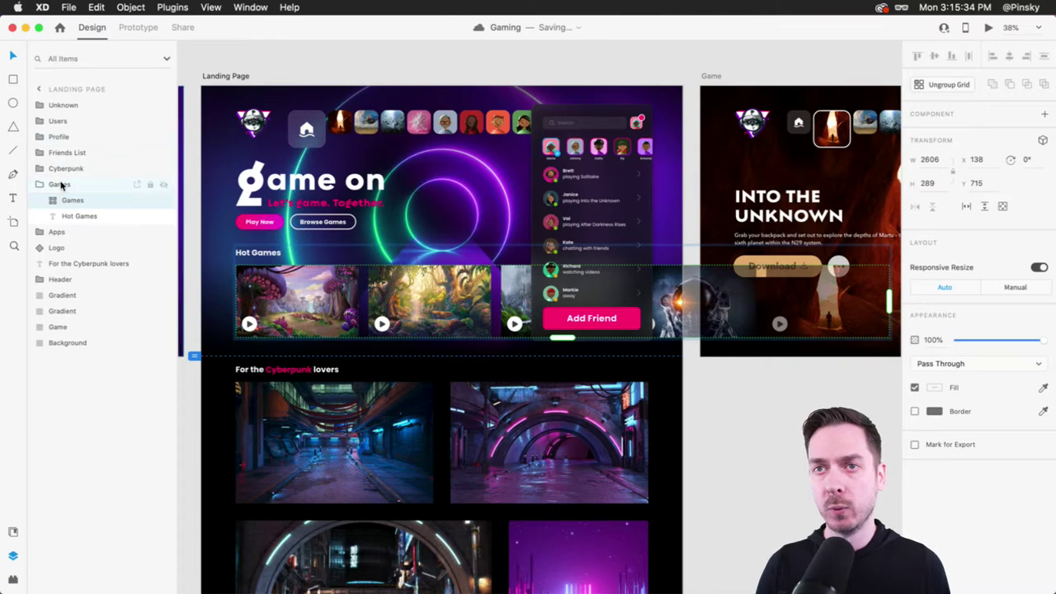
left_click(60, 184)
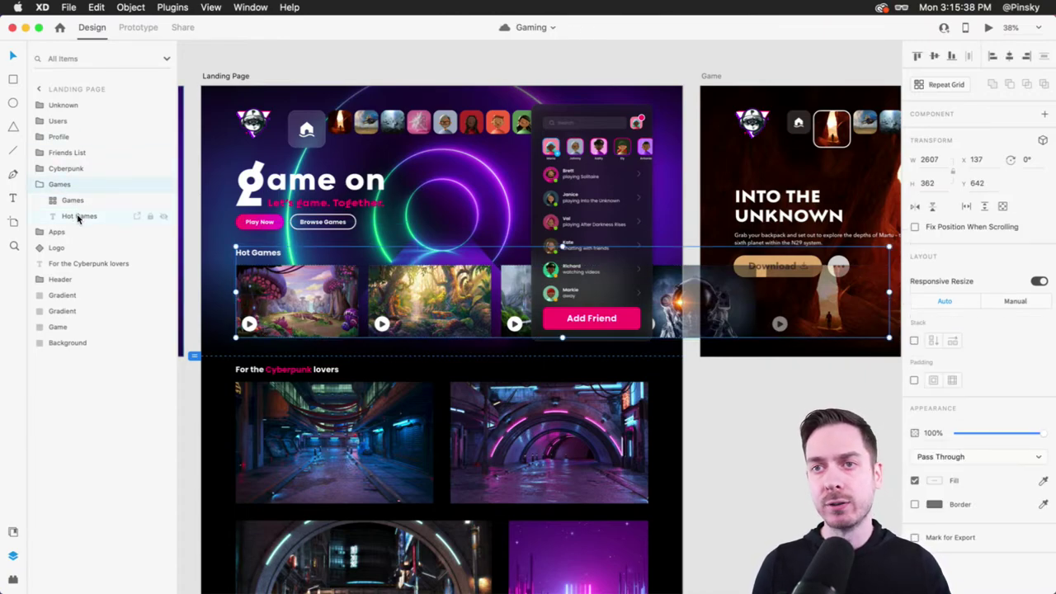
scroll(545, 248, "right", 5)
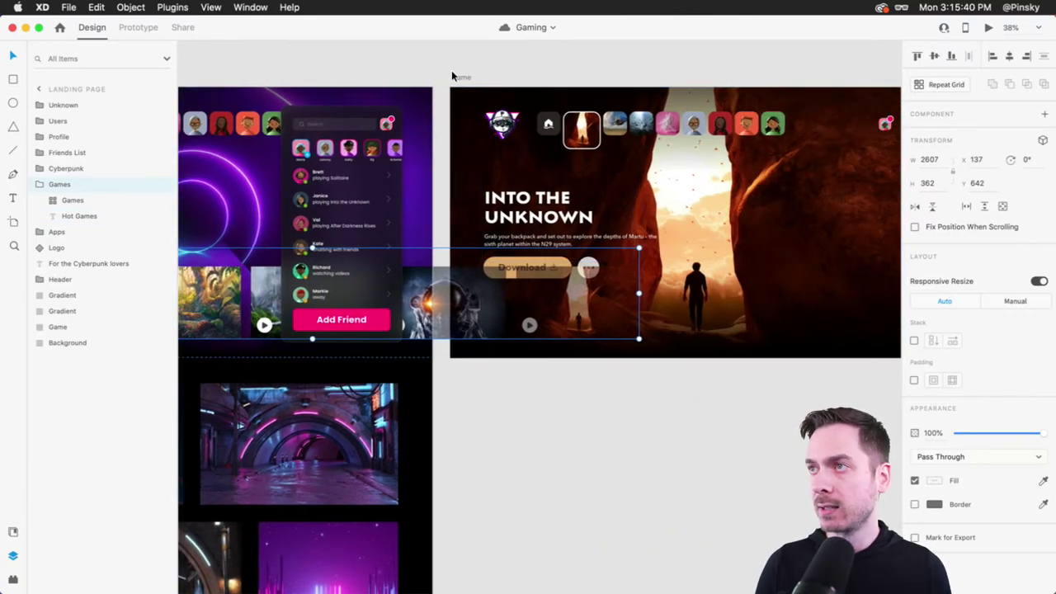
left_click(459, 76)
scroll(723, 165, "right", 3)
left_click(659, 326)
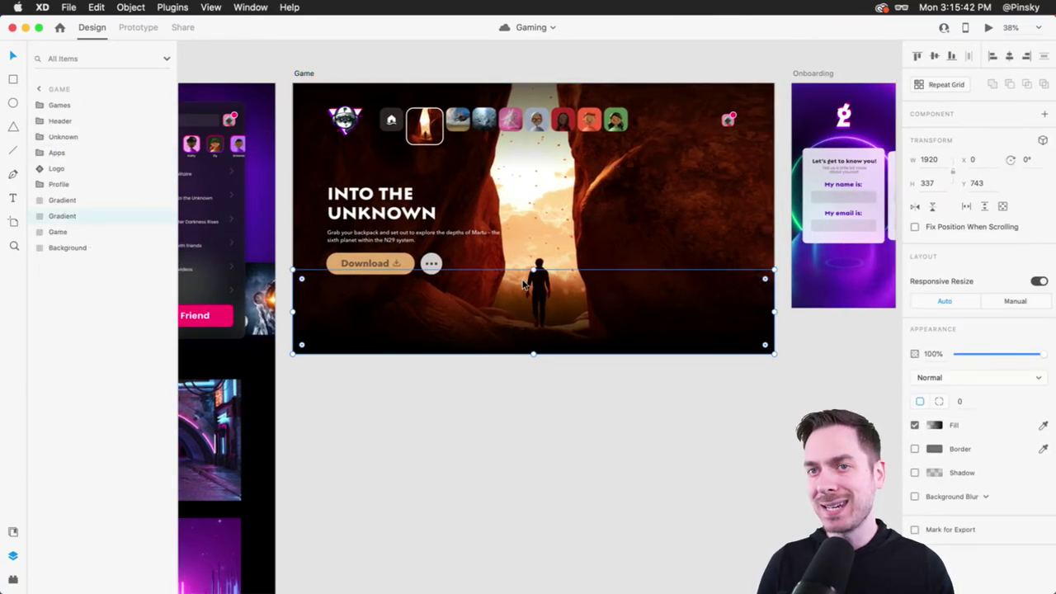
left_click(62, 105)
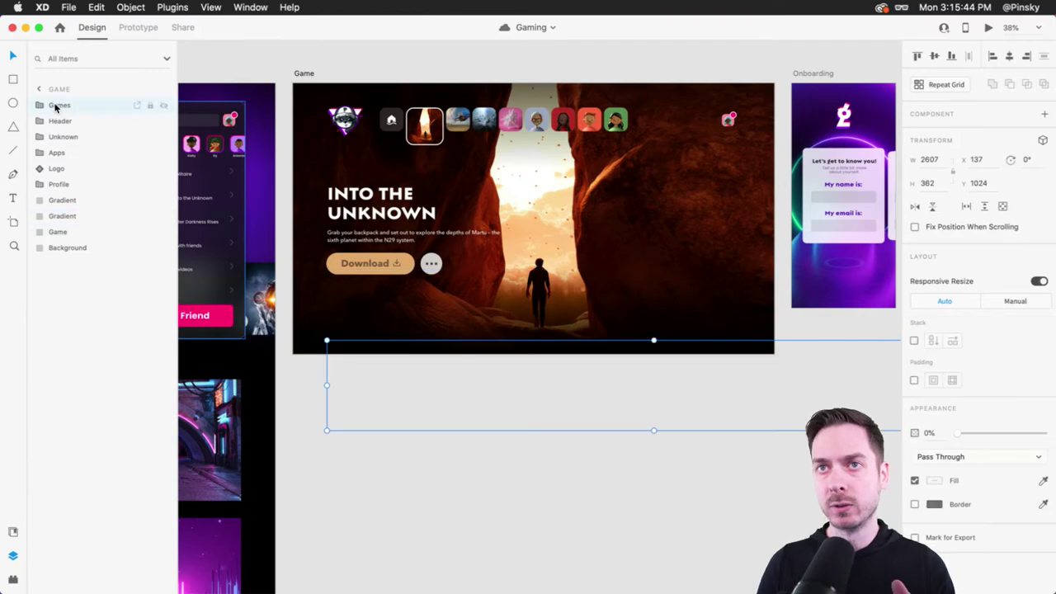
left_click(39, 105)
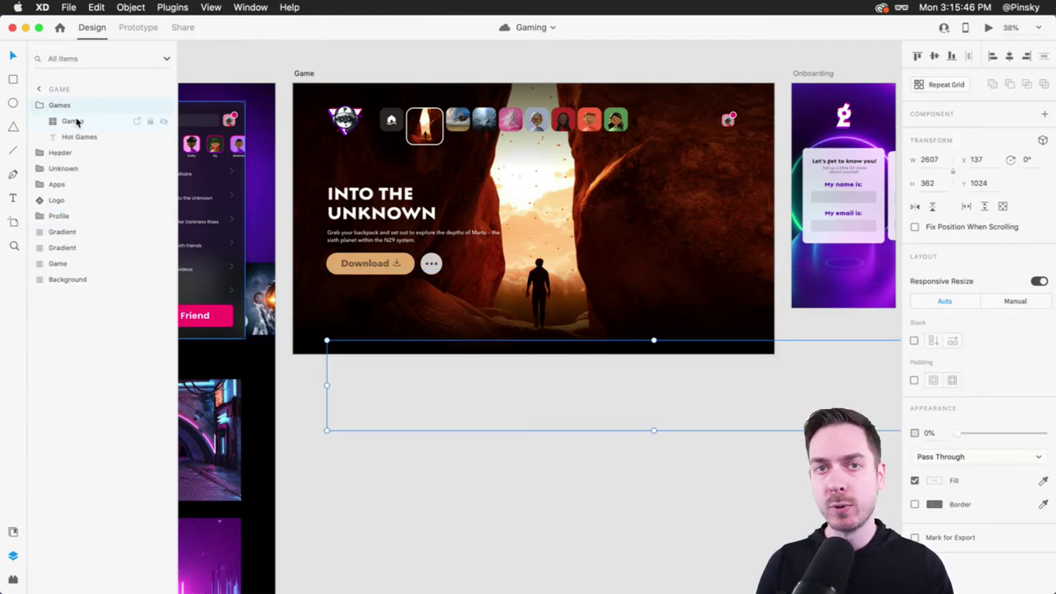
left_click(39, 105)
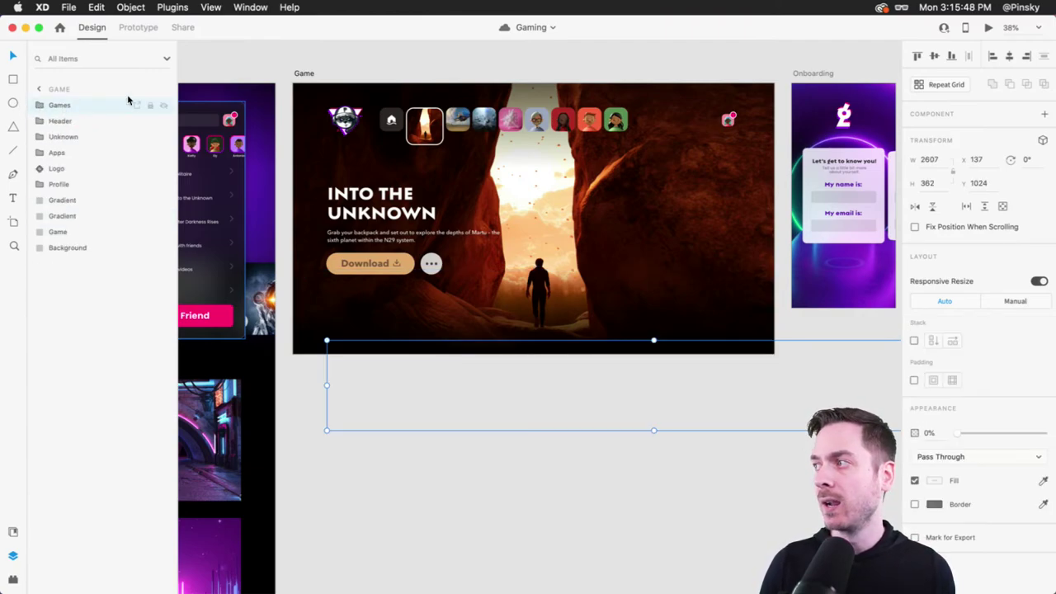
mouse_move(956, 433)
left_mouse_down()
mouse_move(1048, 436)
mouse_move(944, 435)
mouse_move(959, 425)
left_mouse_up()
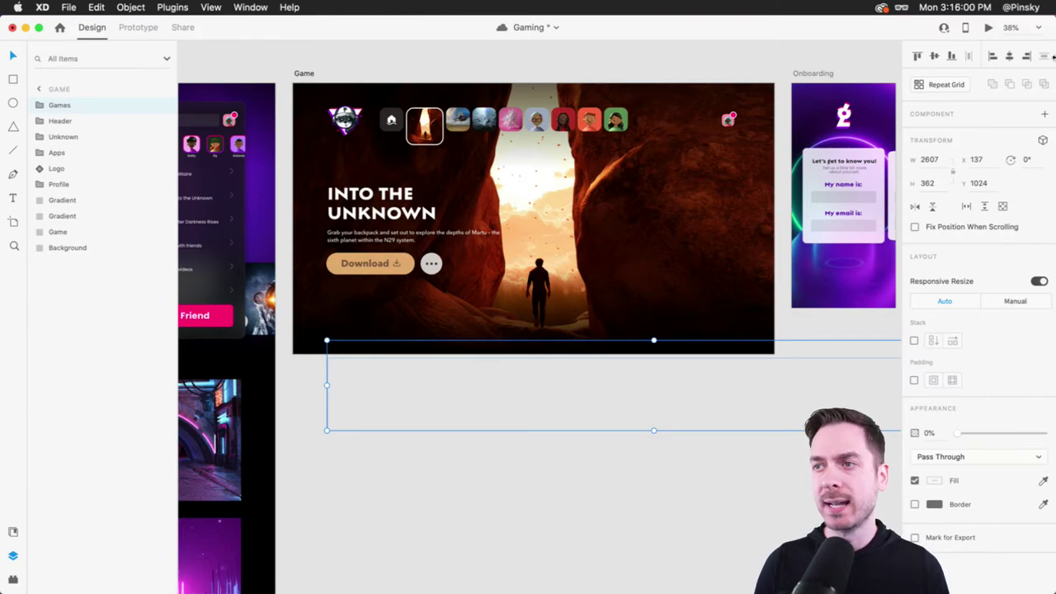
Hide the Friends List group on the Landing Page artboard
scroll(577, 248, "left", 5)
left_click(495, 185)
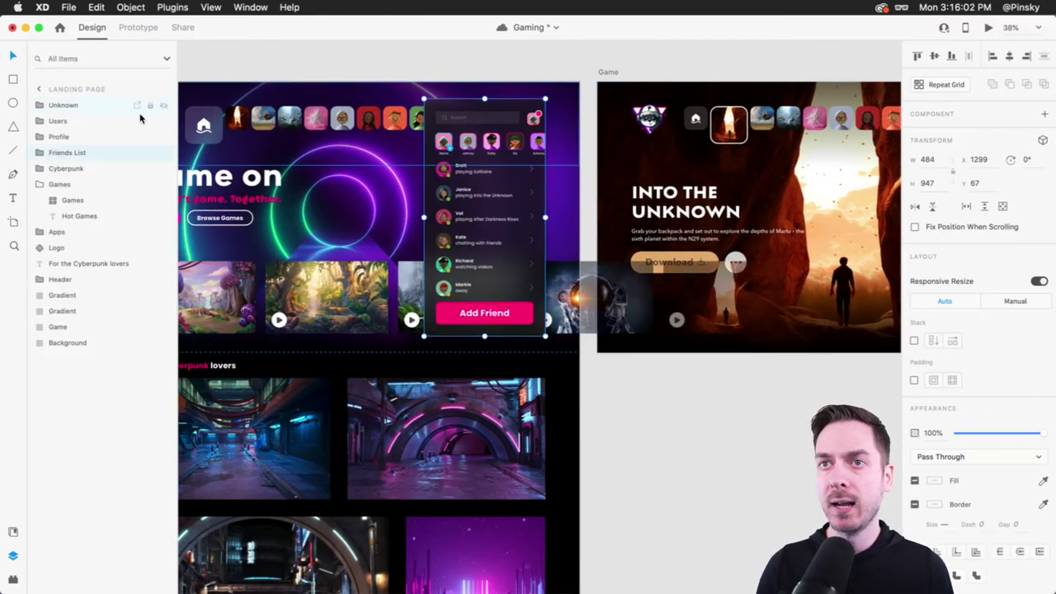
left_click(164, 152)
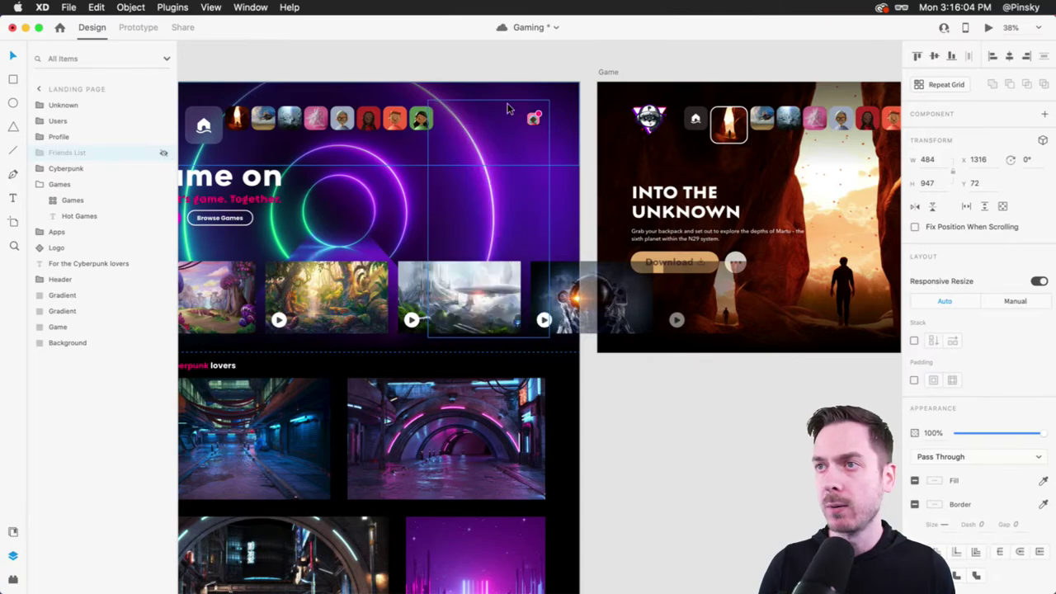
In Prototype mode, link the cave game's app icon on the Landing Page to the Game artboard with a tap-triggered Auto-Animate action
scroll(360, 94, "left", 4)
left_click(235, 73)
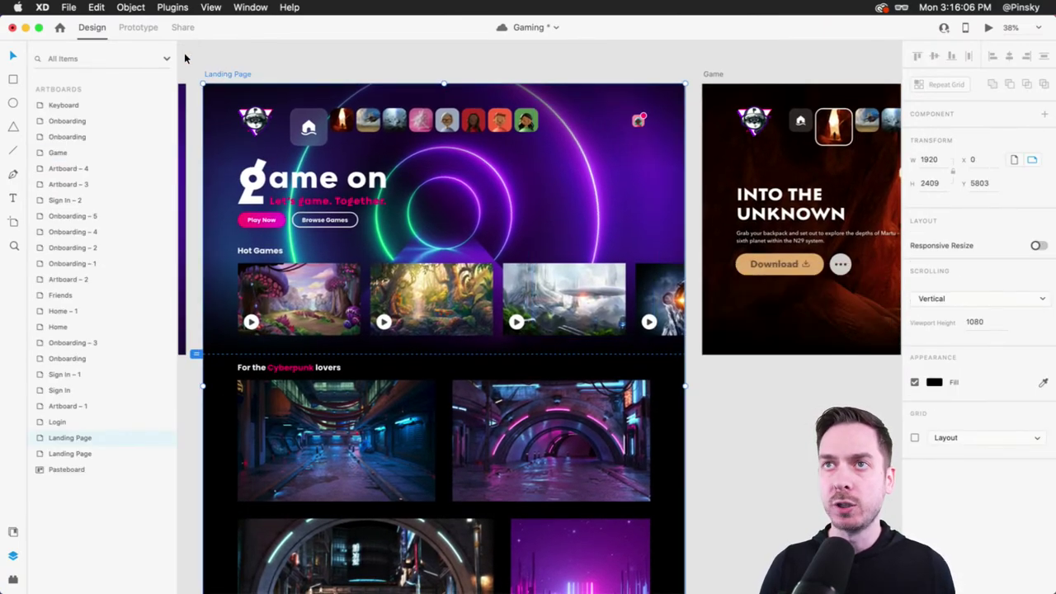
left_click(140, 27)
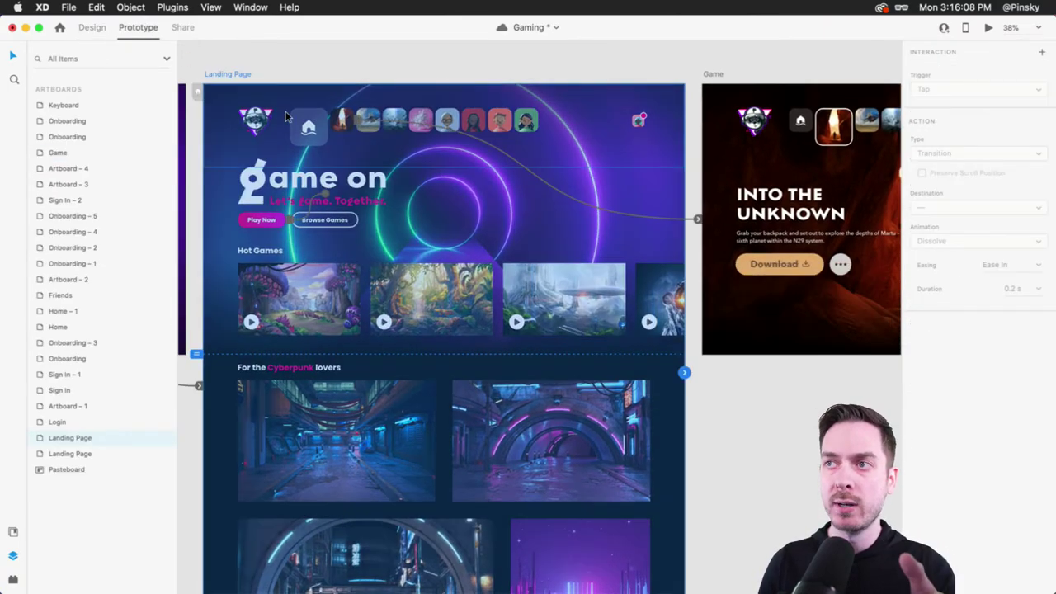
double_click(384, 122)
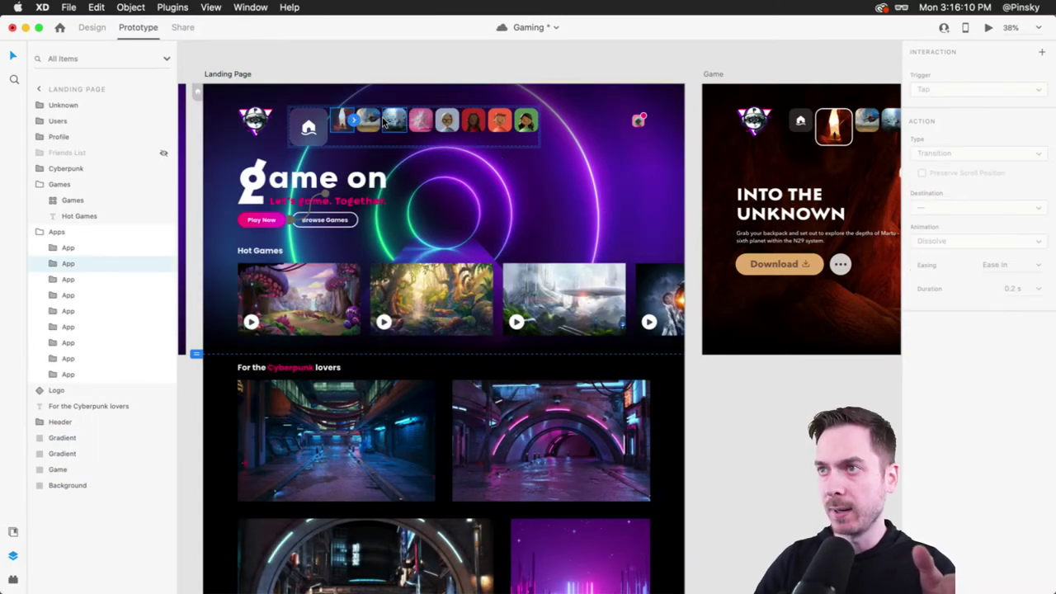
left_click(345, 121)
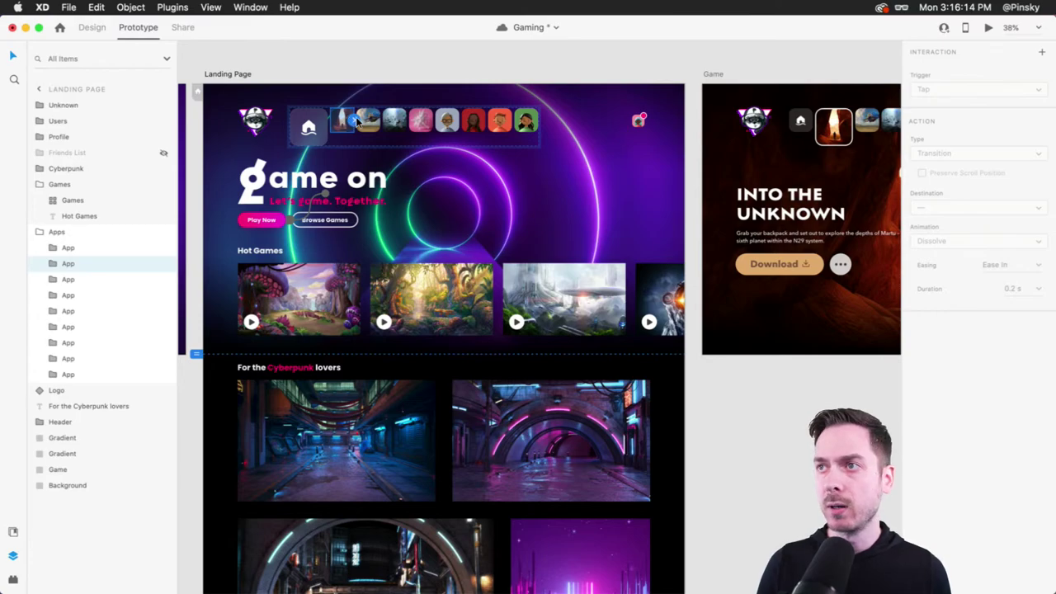
left_click_drag(355, 120, 738, 165)
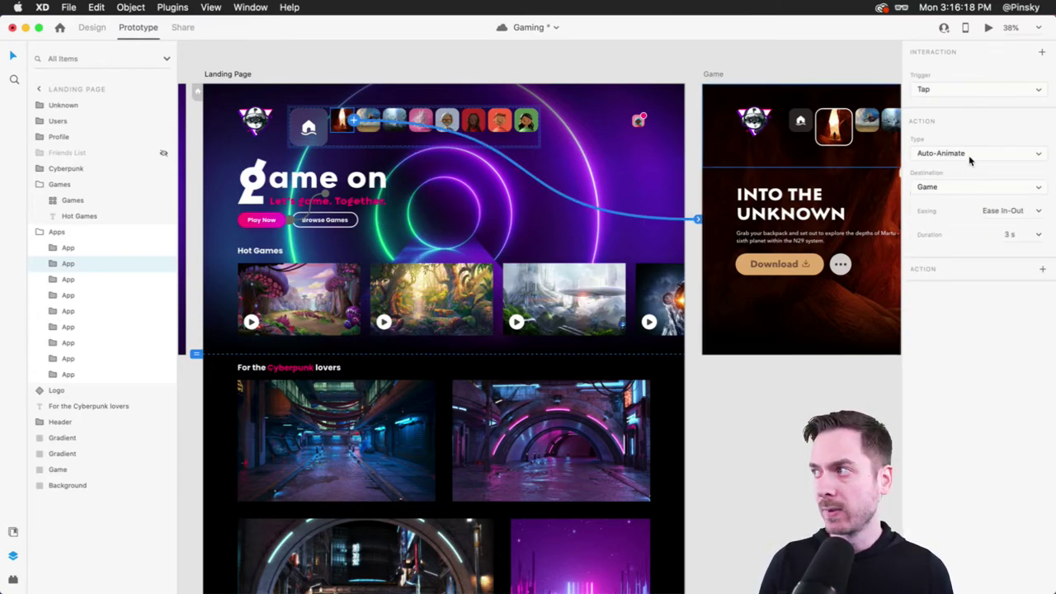
left_click(1014, 157)
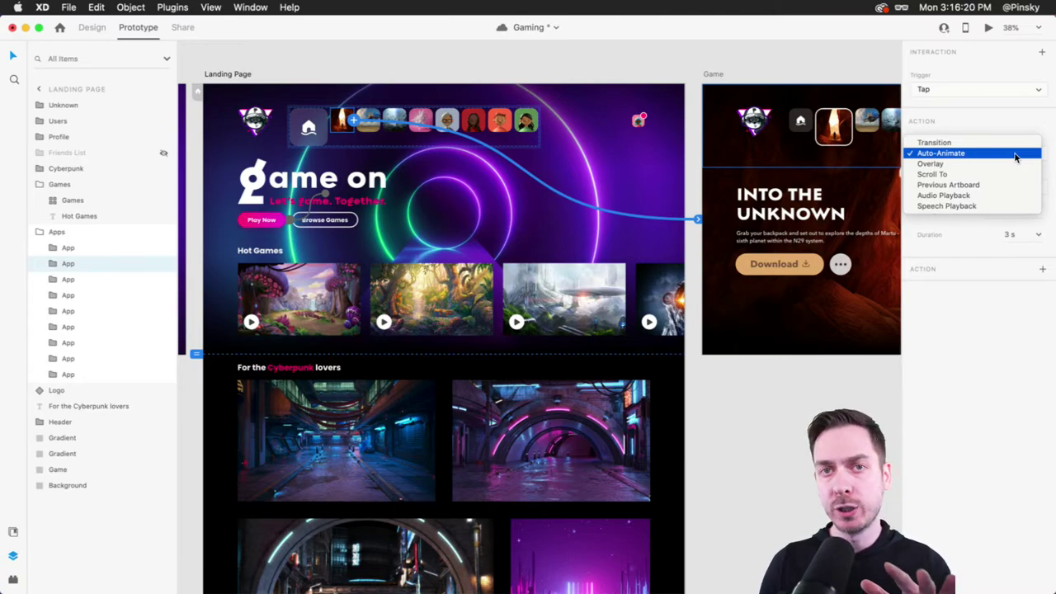
left_click(1014, 155)
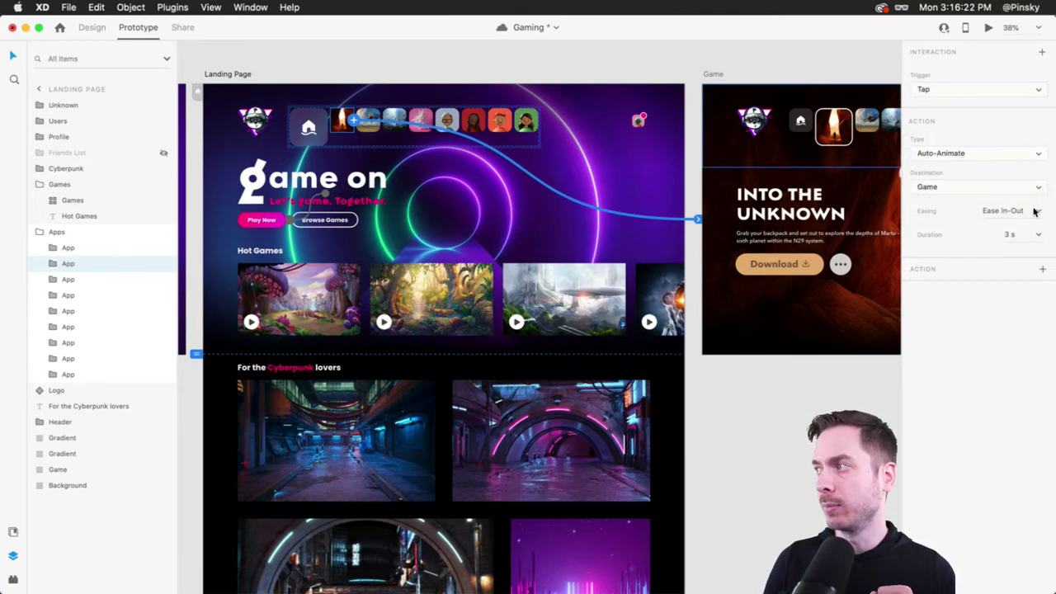
Set the interaction's duration to 0.8 s and its easing to Snap
left_click(1038, 237)
left_click(1023, 285)
left_click(1037, 212)
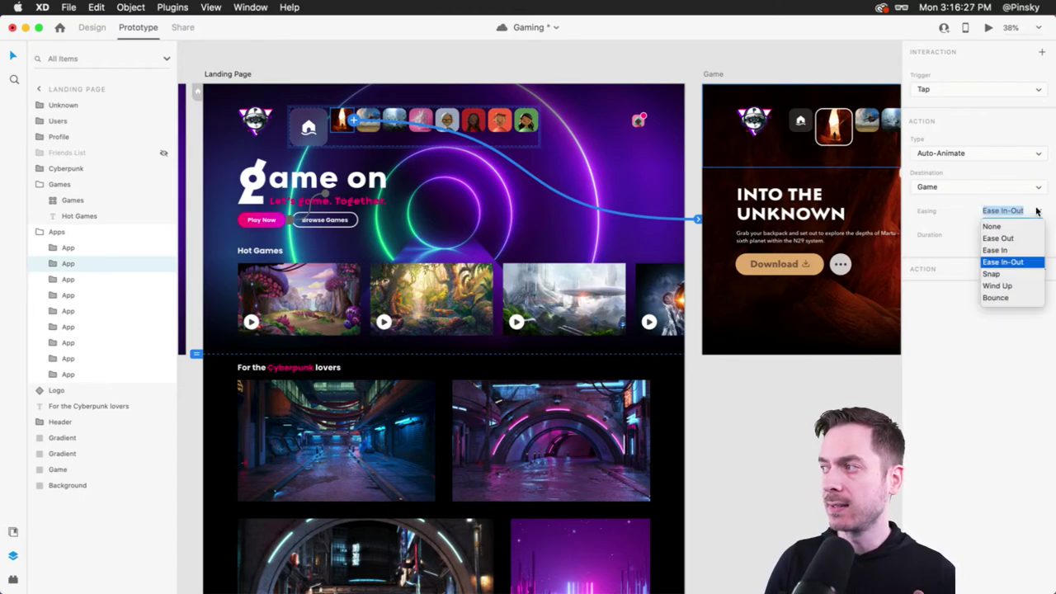
left_click(1002, 275)
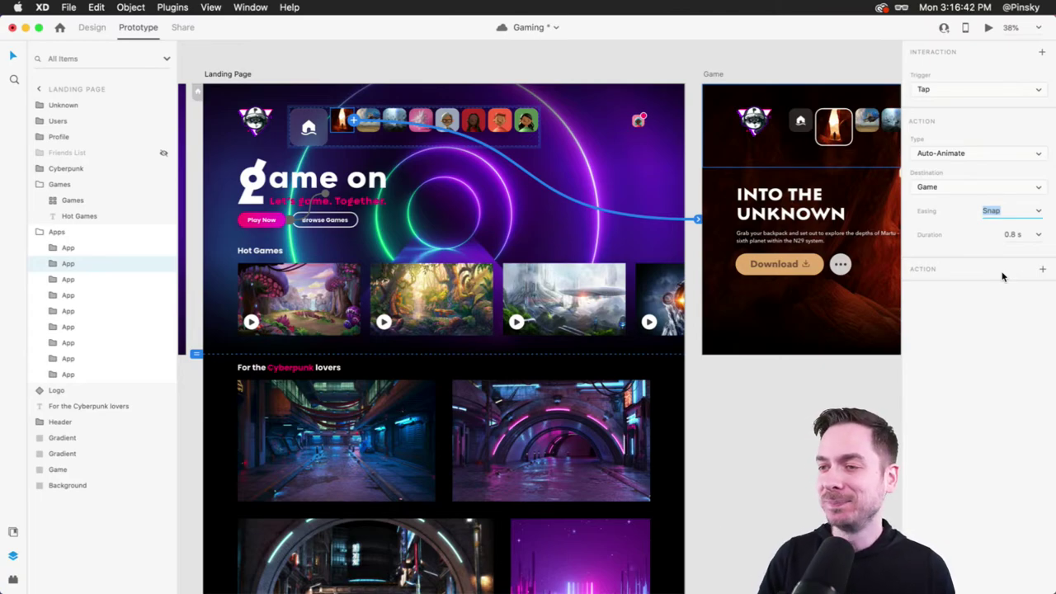
Preview the prototype from the Landing Page, trigger the cave app icon to play the transition, and close the preview
scroll(535, 67, "left", 3)
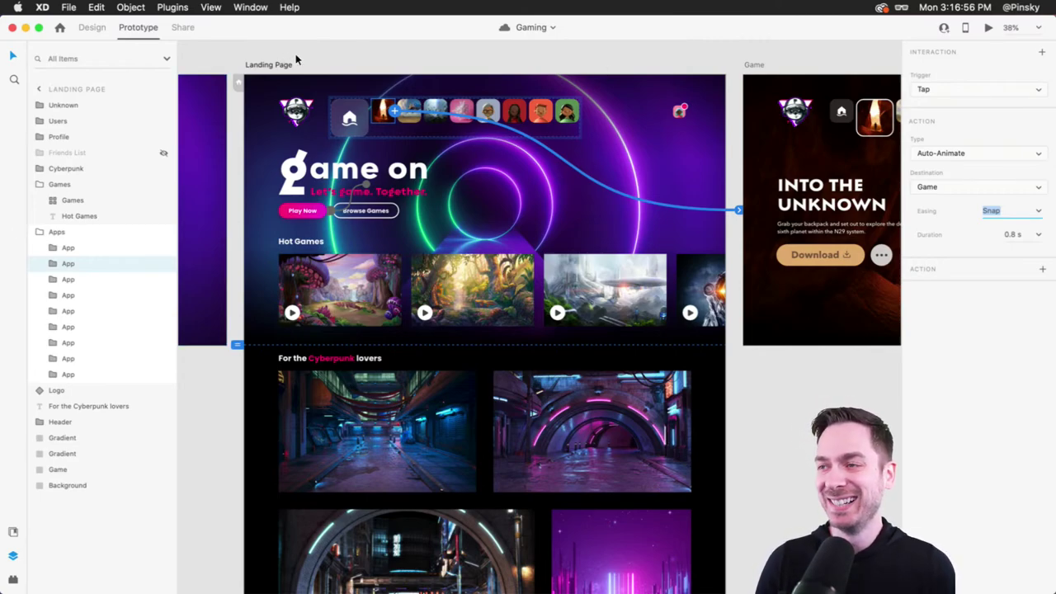
scroll(296, 58, "right", 1)
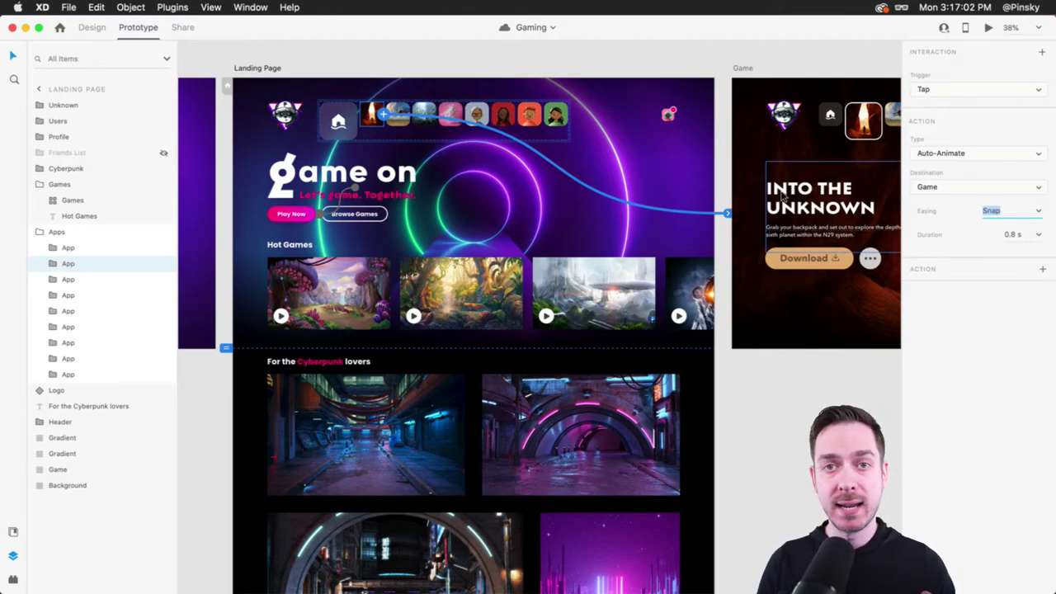
left_click(260, 69)
left_click(988, 28)
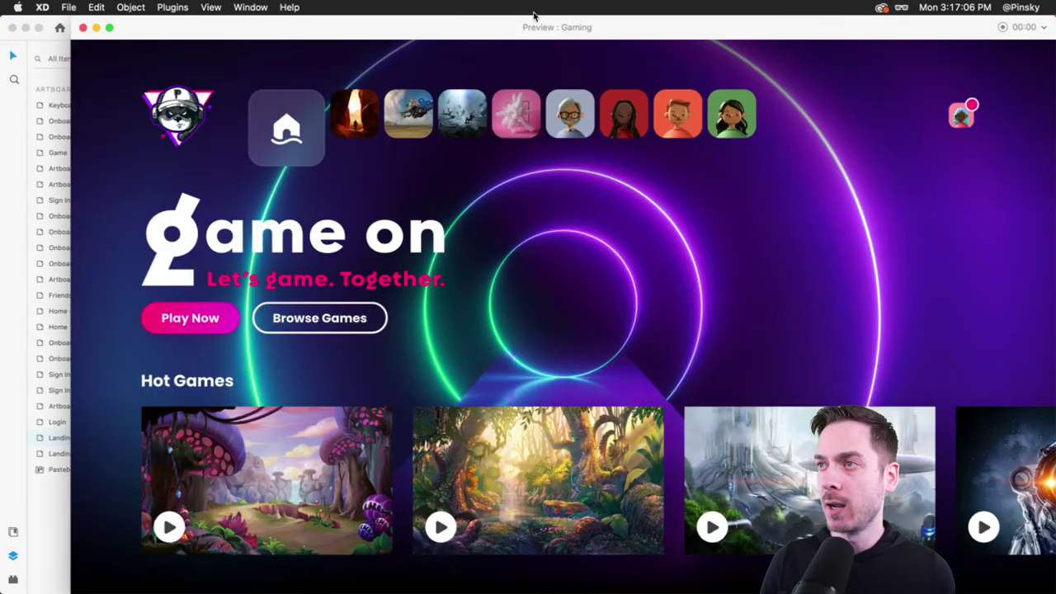
left_click(357, 131)
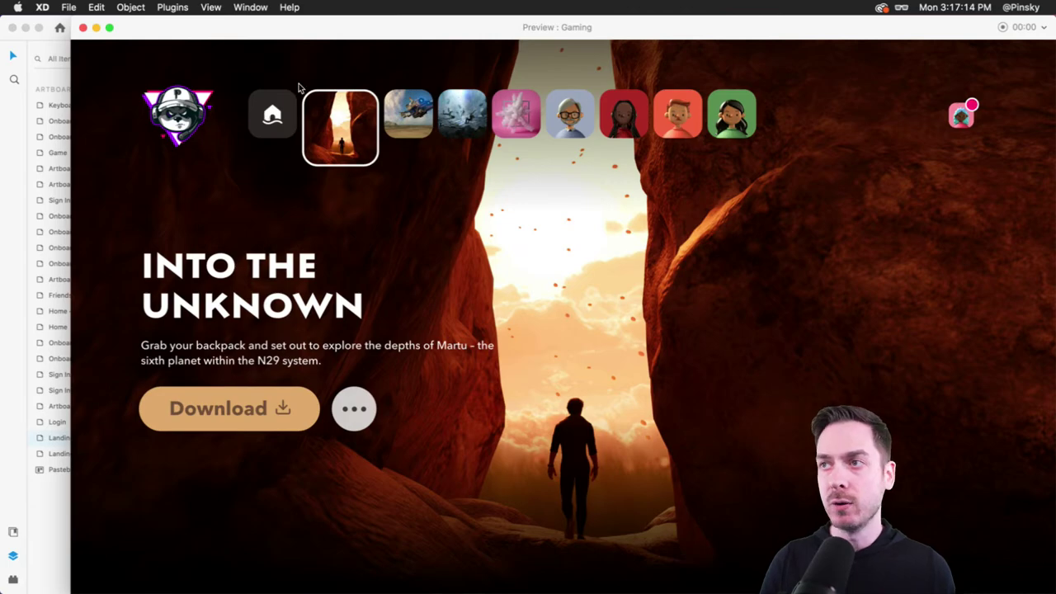
left_click(83, 27)
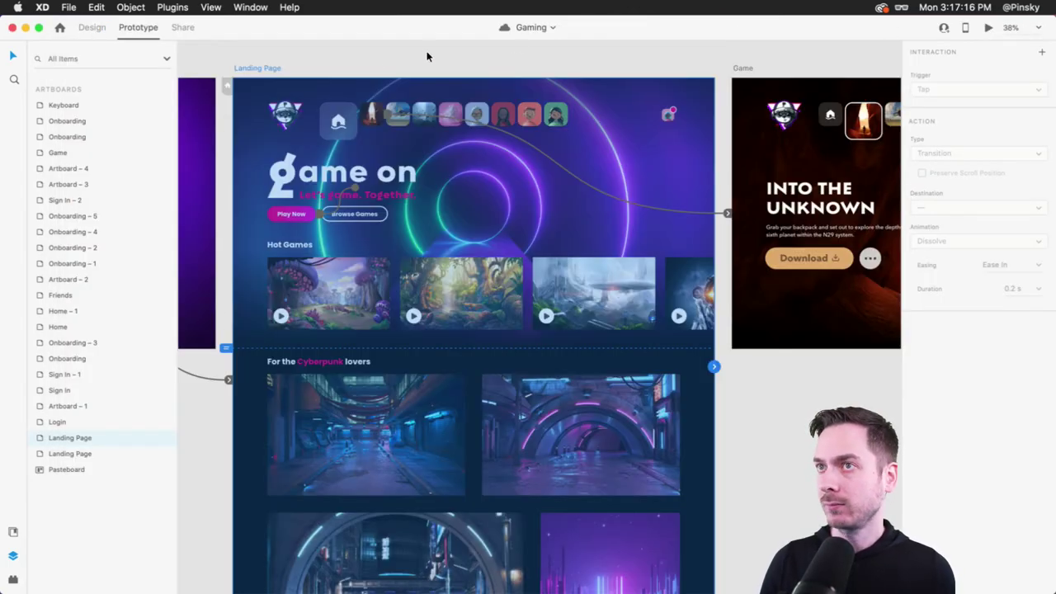
Reselect the cave app icon's interaction in Prototype mode and set its duration to 5 s
left_click(92, 27)
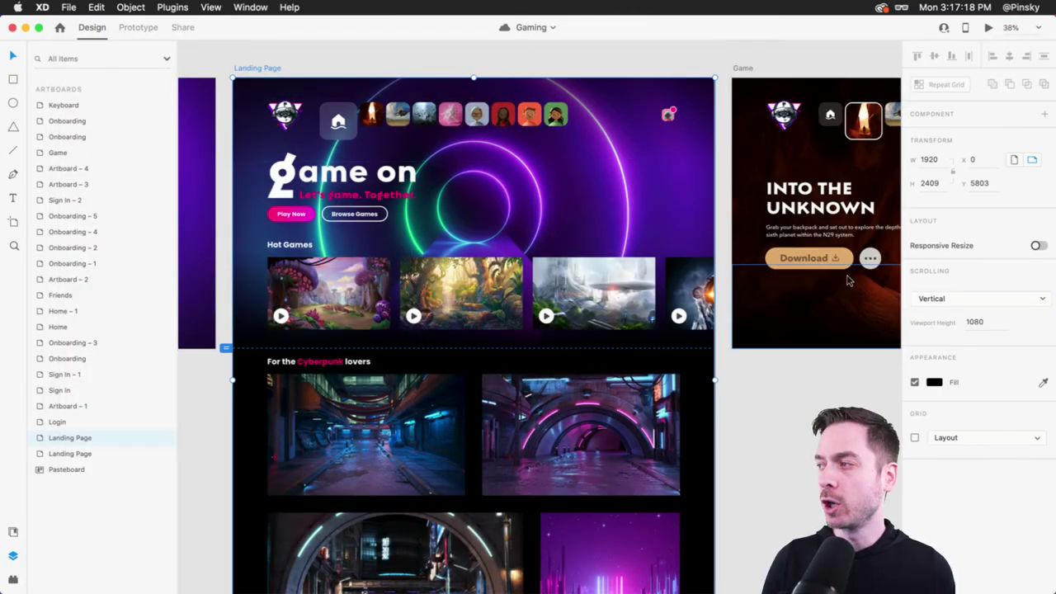
left_click(132, 28)
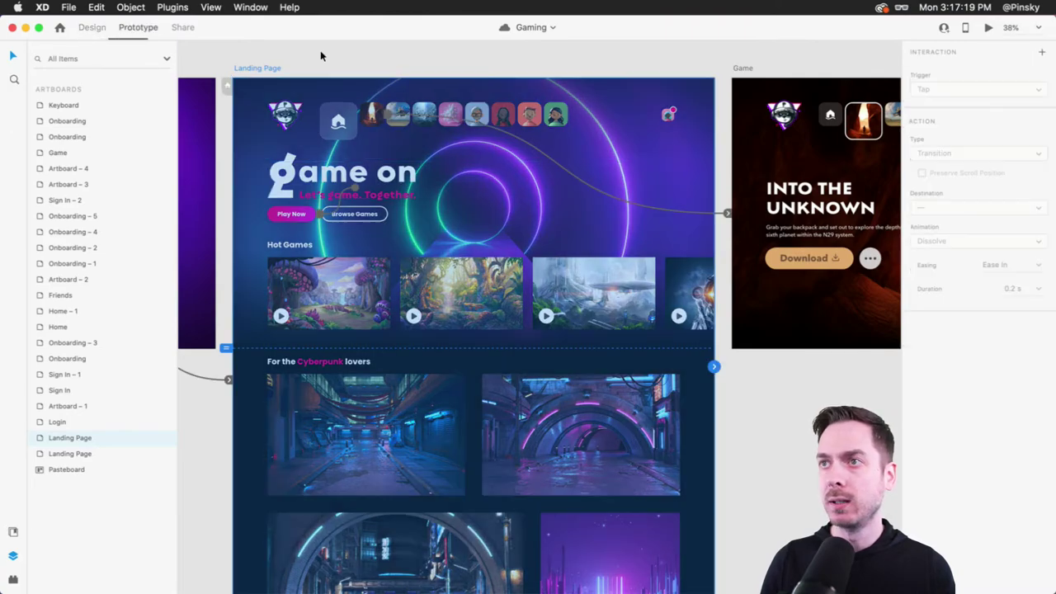
left_click(454, 116)
left_click(1018, 236)
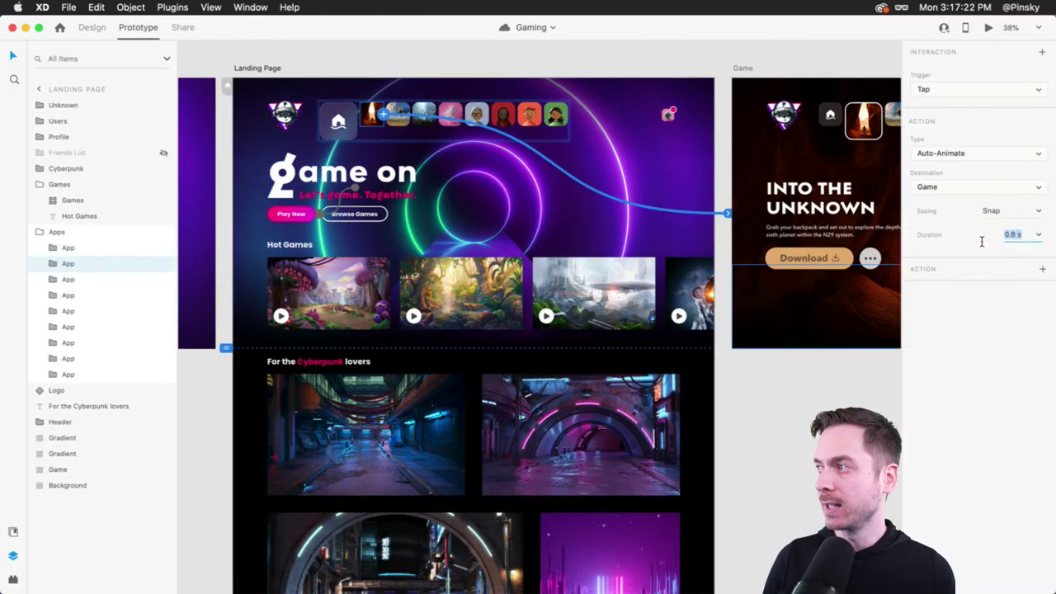
type("5")
key("Return")
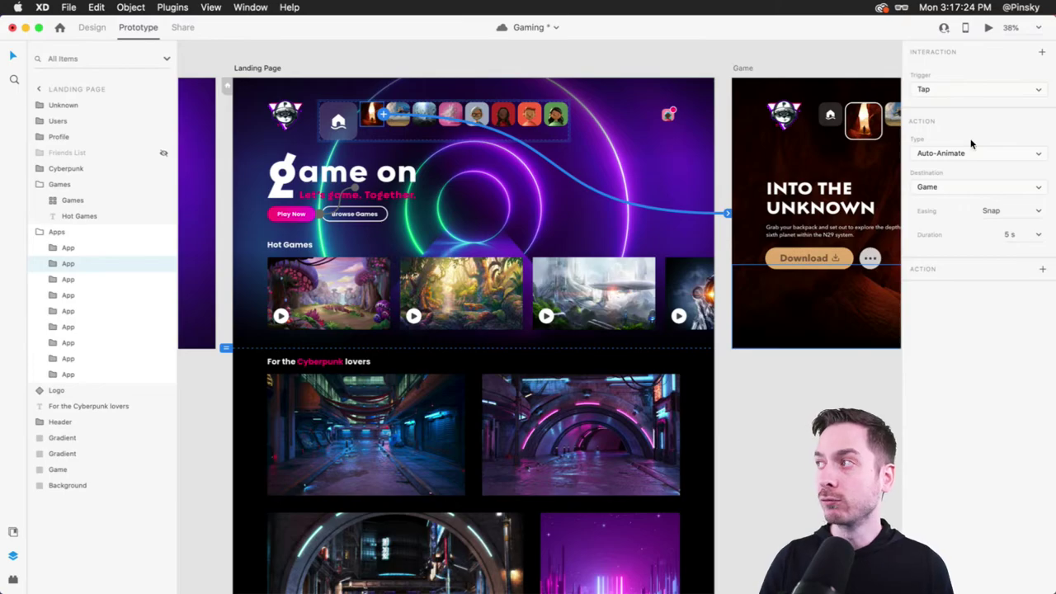
Preview the 5-second Snap transition by triggering the cave app icon, and close the preview
left_click(988, 26)
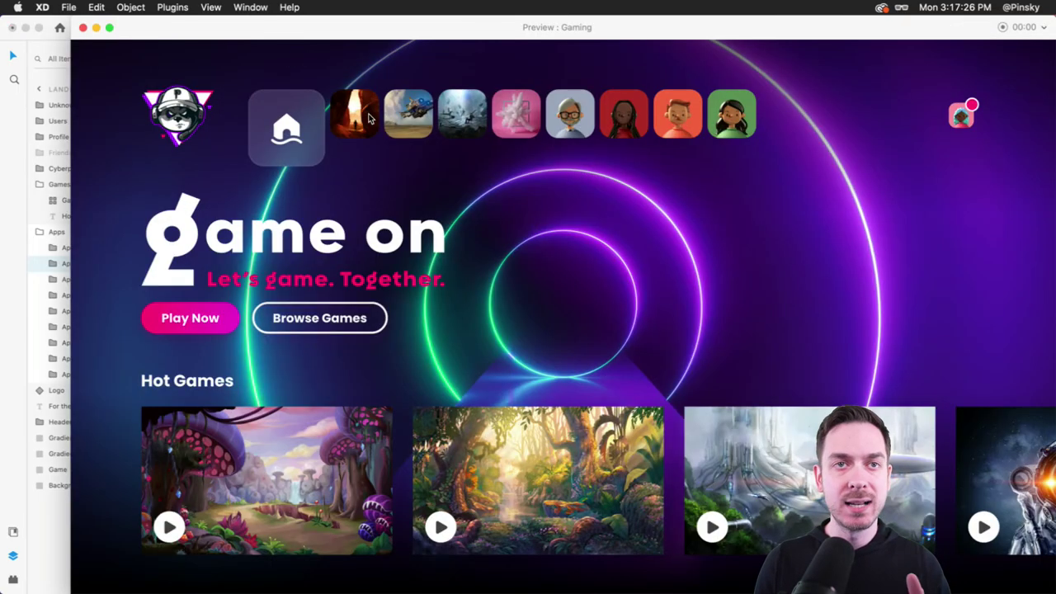
left_click(358, 121)
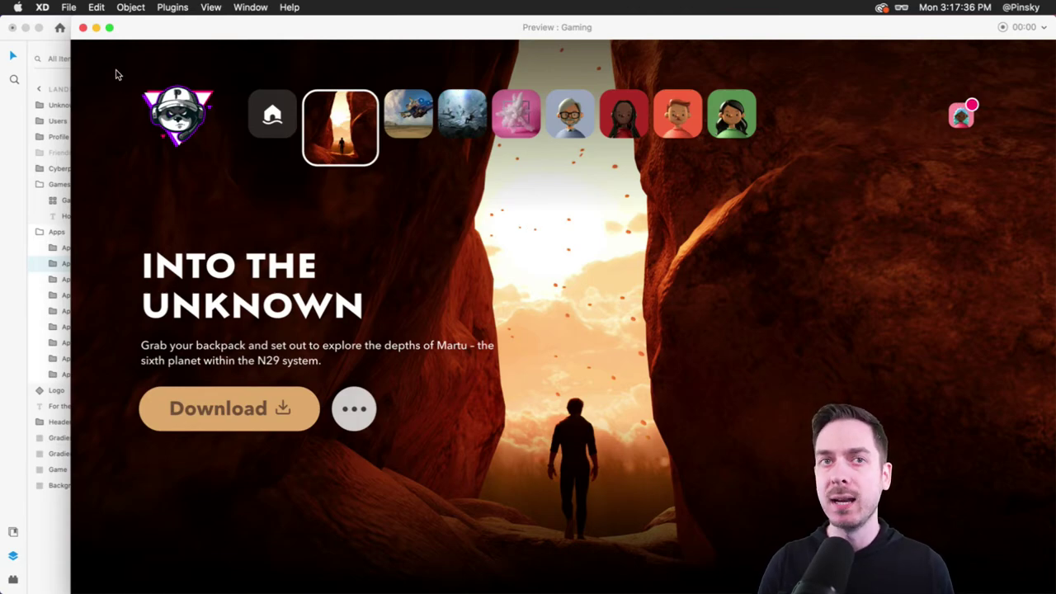
left_click(82, 29)
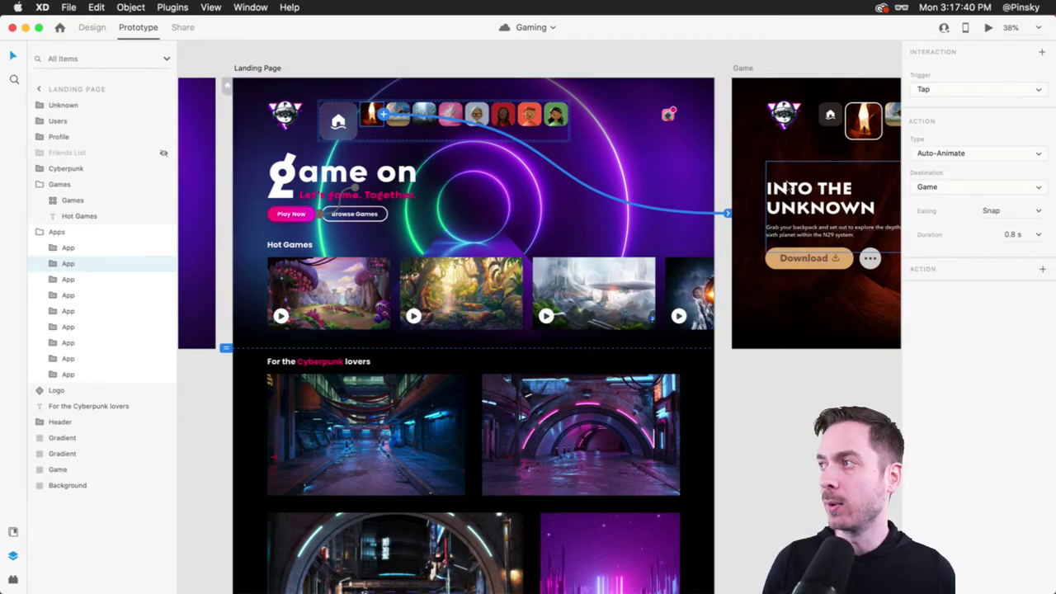
Return to Design mode and inspect the enlarged cave app tile inside the Game artboard's Apps group
scroll(742, 181, "right", 5)
scroll(635, 84, "up", 5)
left_click(636, 210)
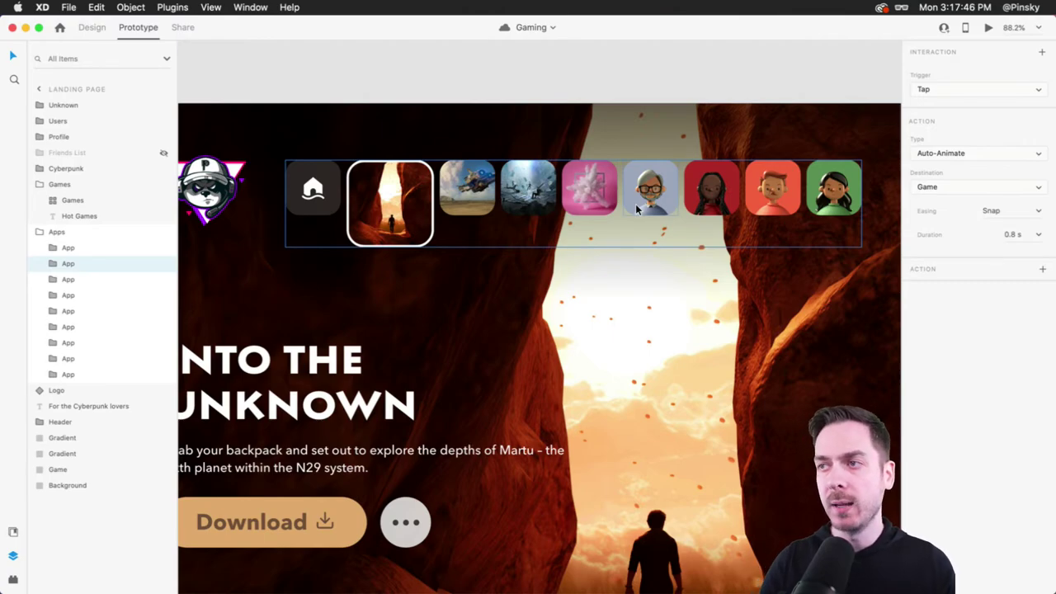
left_click(373, 188)
left_click(93, 28)
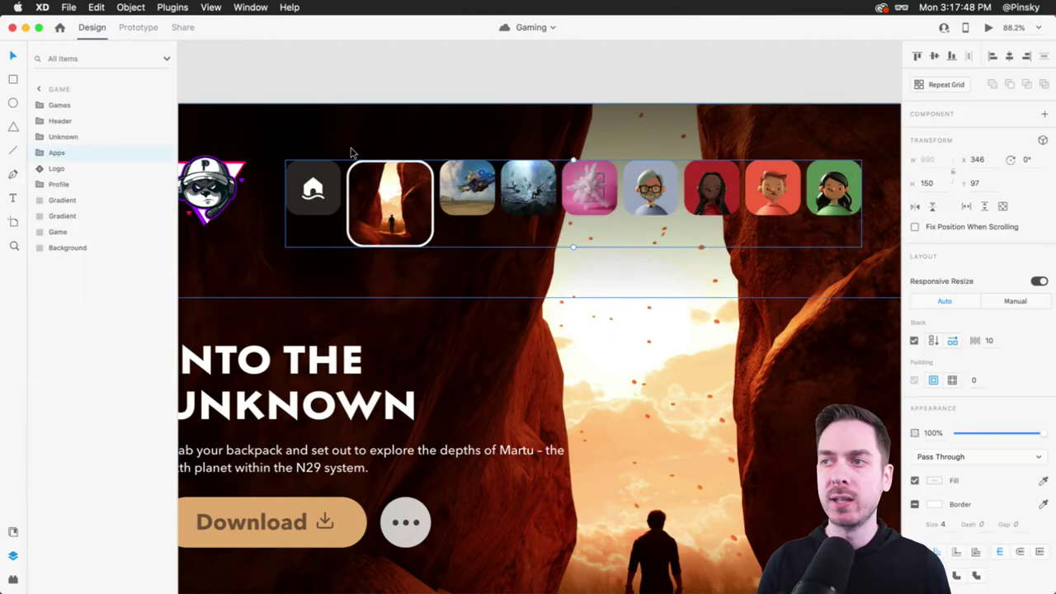
double_click(398, 192)
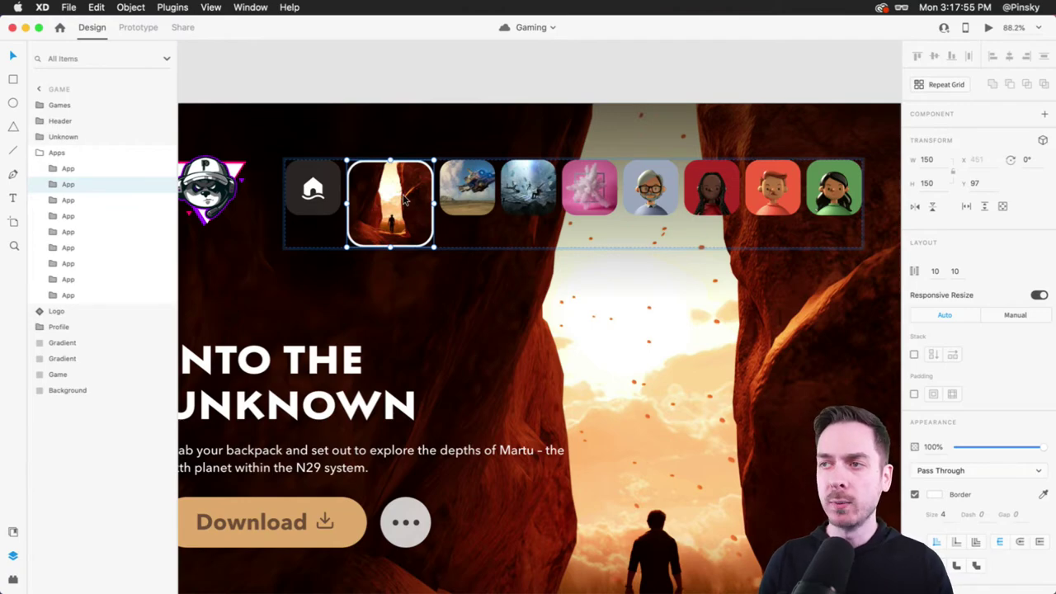
Examine the horizontal stack settings and spacing of the Game artboard's Apps group
left_click(71, 153)
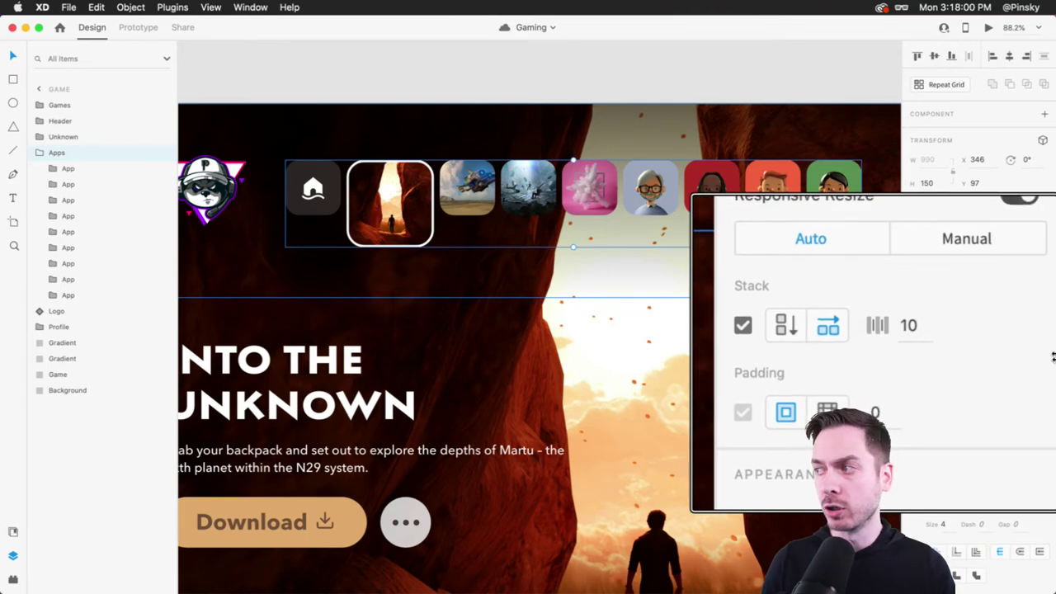
left_click(973, 347)
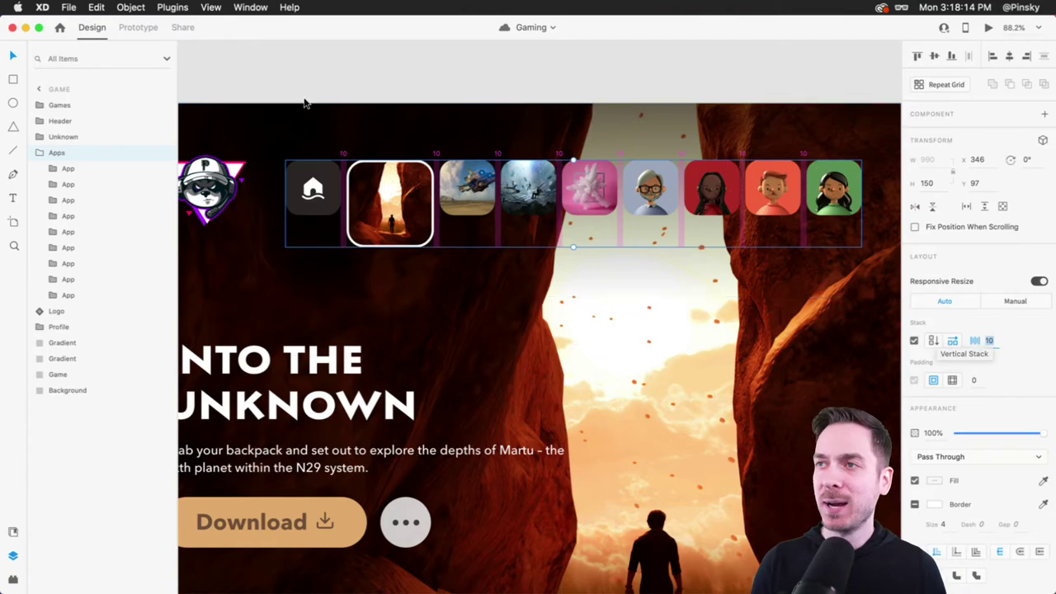
left_click(328, 83)
scroll(382, 101, "left", 3)
scroll(382, 101, "down", 1)
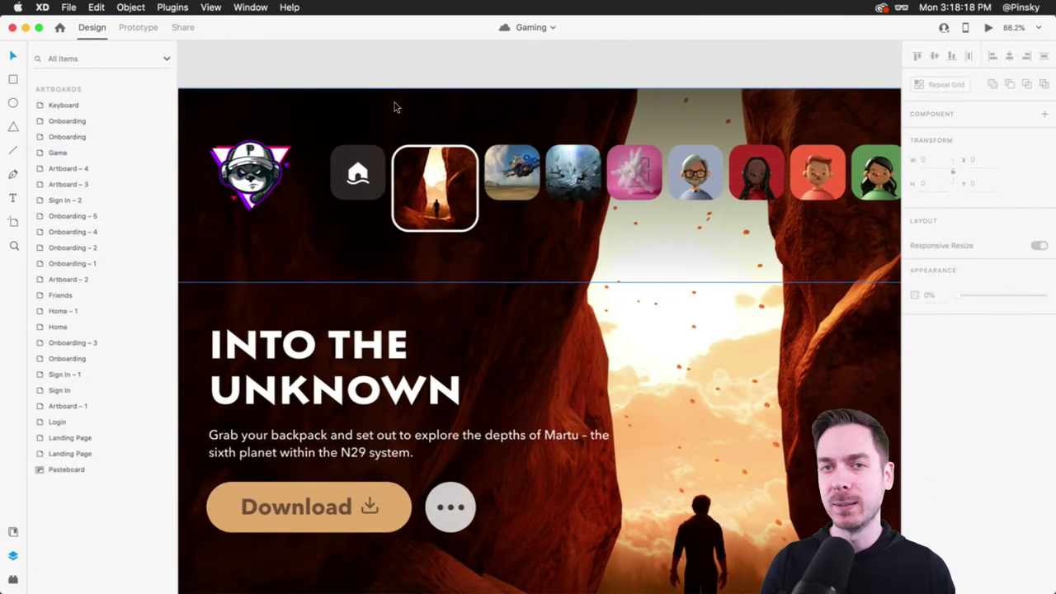
scroll(394, 108, "down", 2)
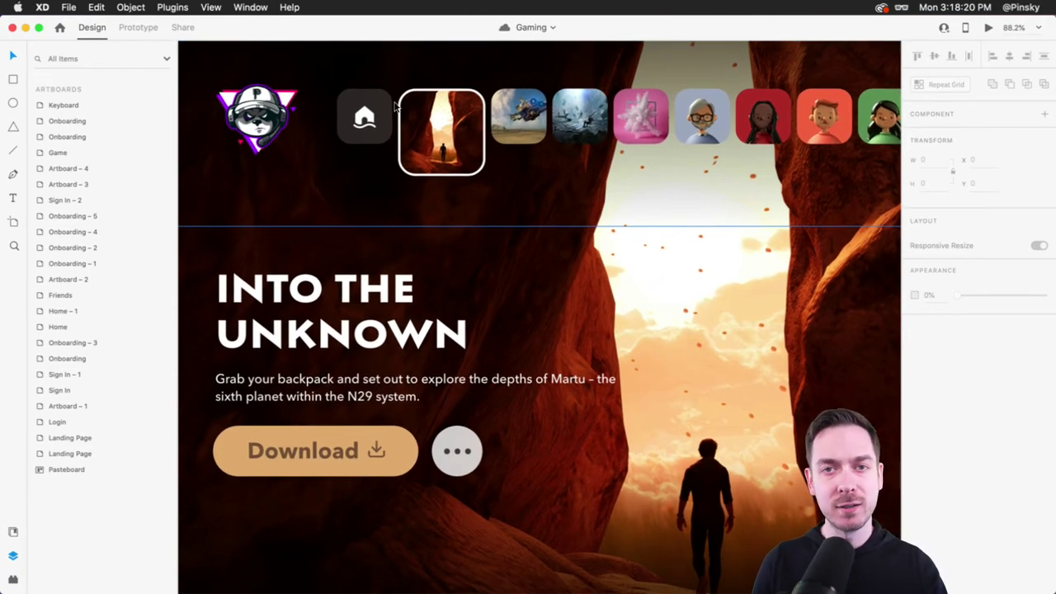
scroll(404, 112, "right", 2)
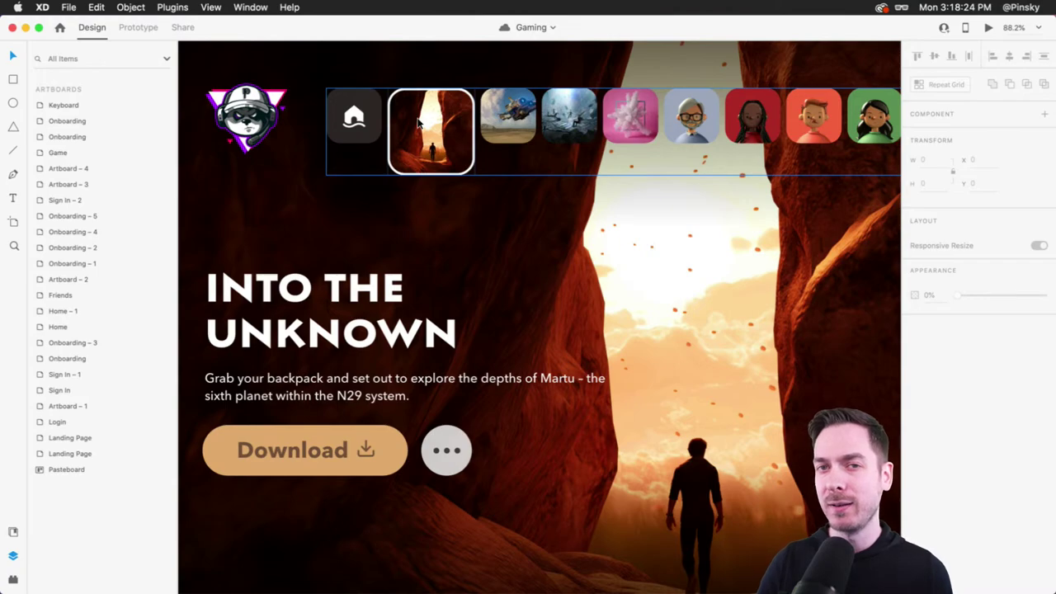
scroll(437, 132, "up", 1)
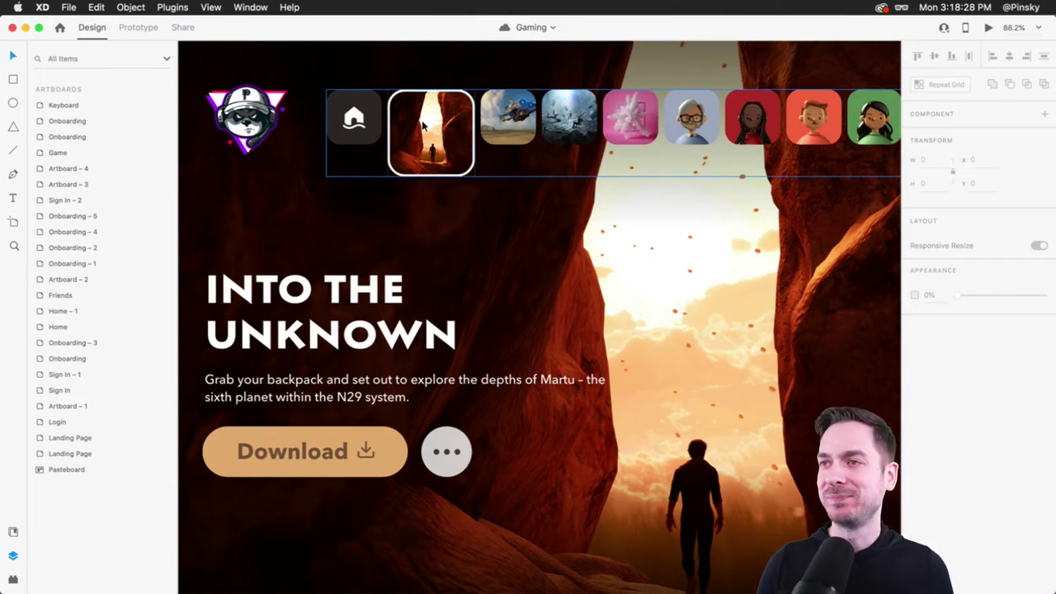
Try moving the cave and grey-haired avatar tiles within the Game artboard's Apps stack and resizing the cave tile
double_click(437, 132)
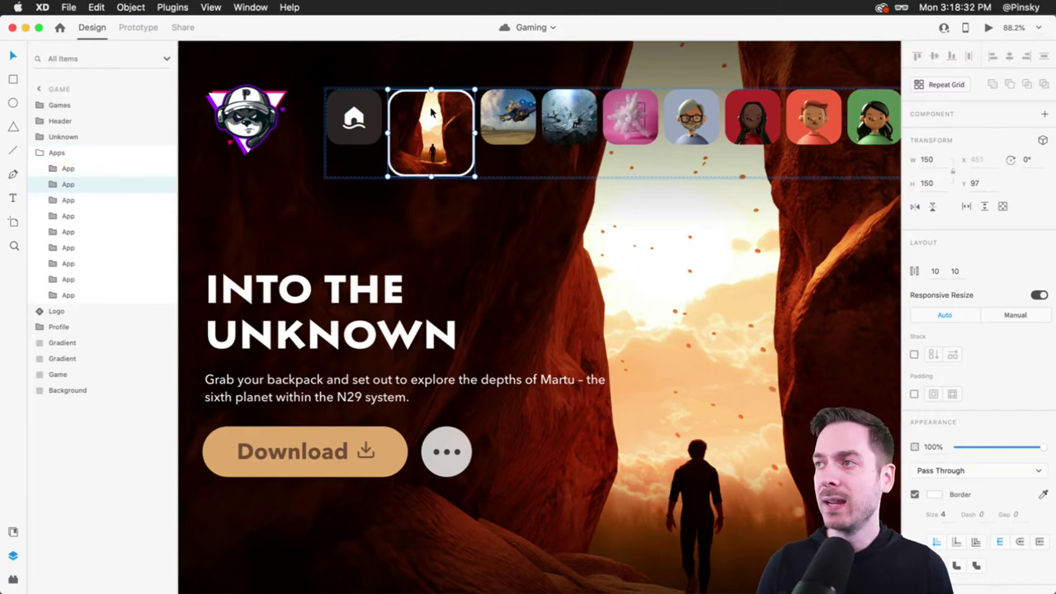
left_click_drag(454, 135, 428, 102)
mouse_move(703, 121)
left_mouse_down()
mouse_move(804, 117)
mouse_move(692, 118)
left_mouse_up()
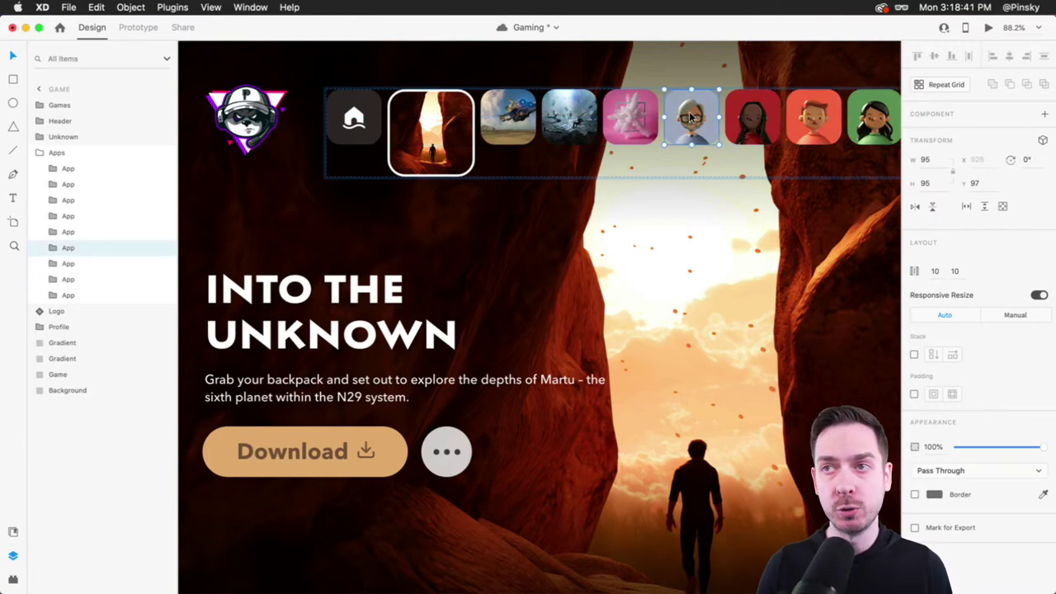
left_click(450, 136)
left_click_drag(474, 178, 478, 150)
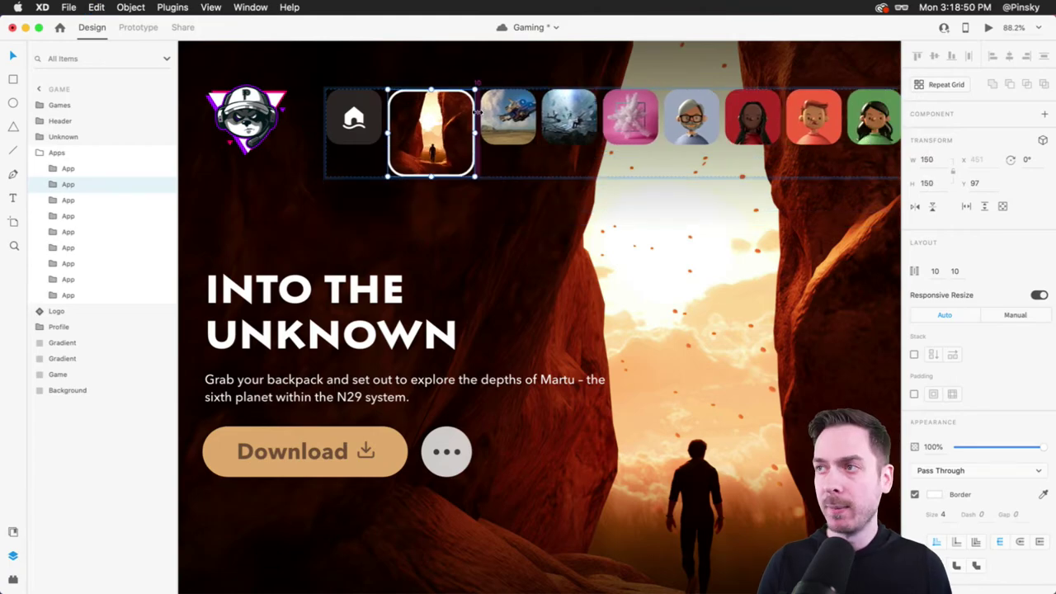
Draw a 95 × 95 rectangle beside the cave tile inside the Game artboard's Apps stack, and delete it
key("r")
mouse_move(485, 91)
left_mouse_down()
mouse_move(555, 150)
mouse_move(523, 130)
mouse_move(529, 137)
left_mouse_up()
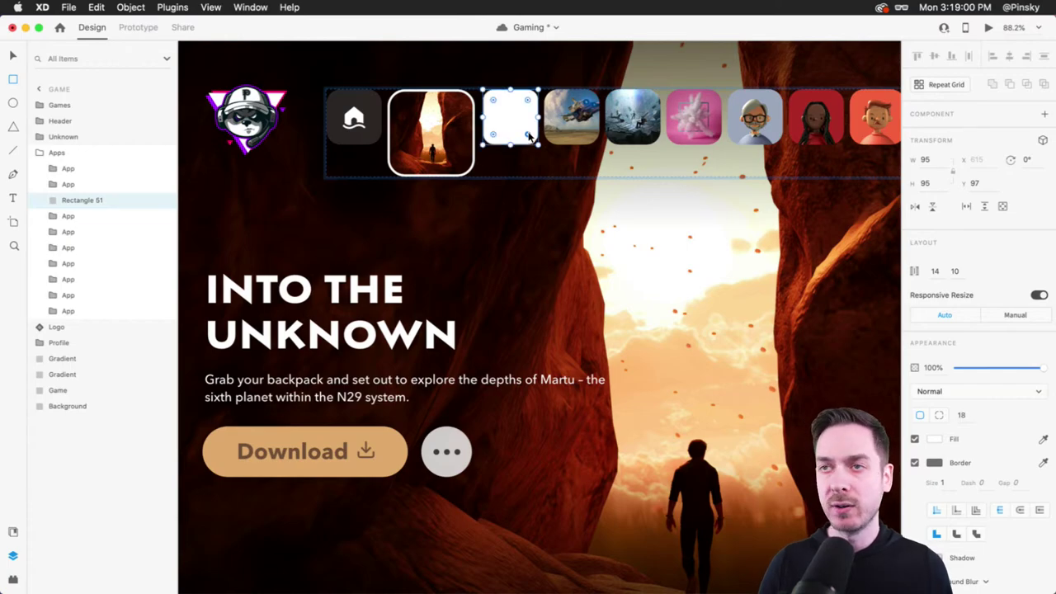
key("Delete")
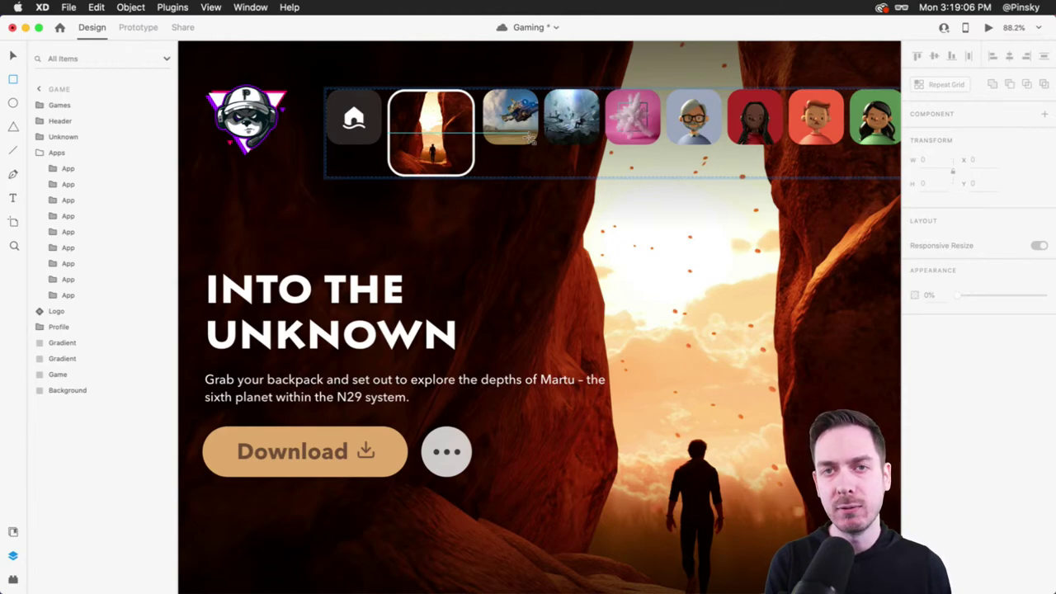
left_click(13, 56)
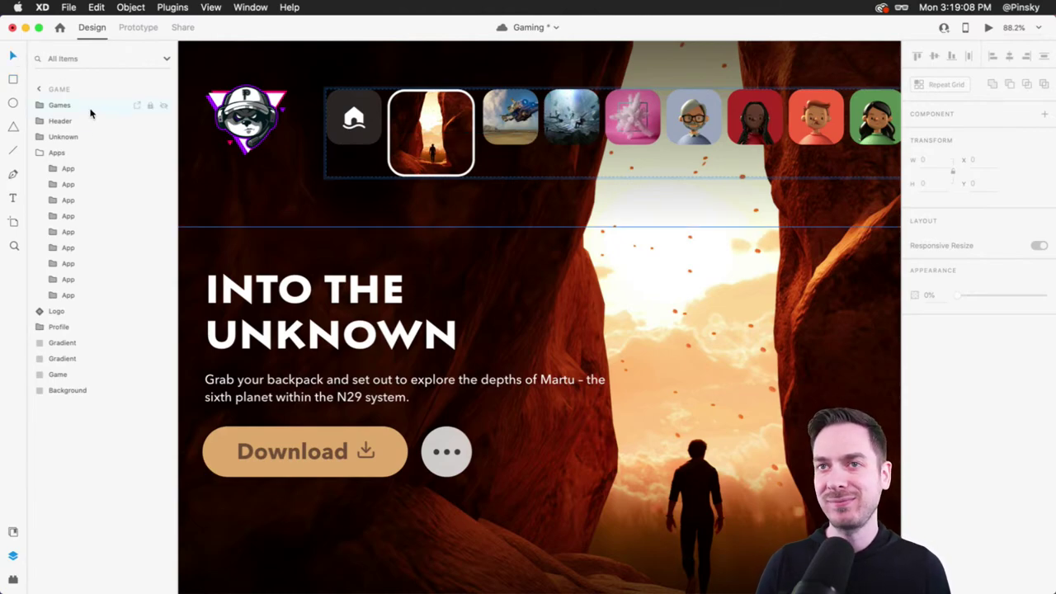
Switch to Prototype mode, select the cave app icon in the Landing Page's Apps group, and save the document
left_click(66, 153)
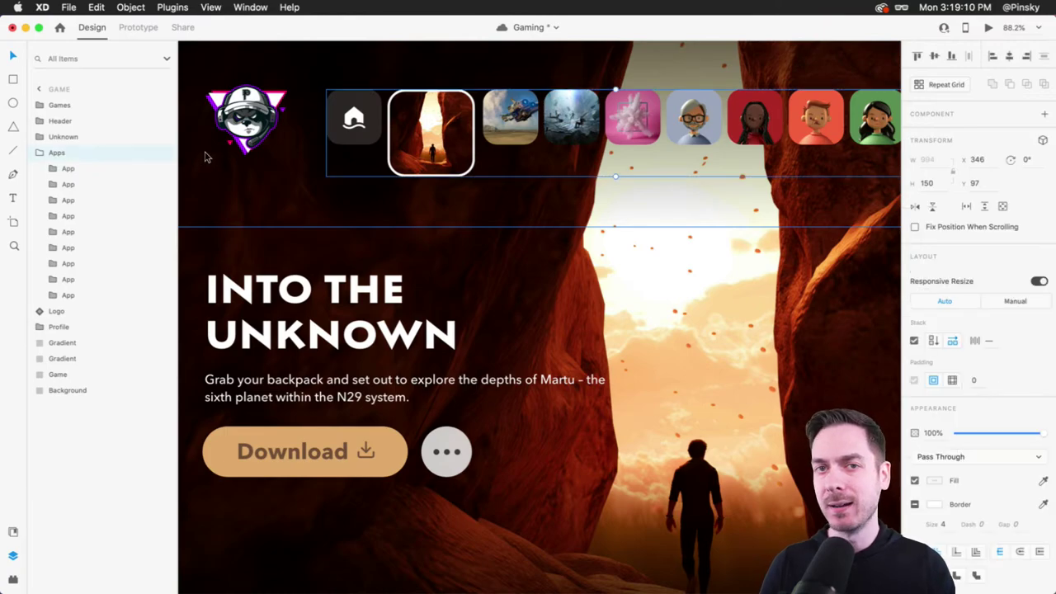
scroll(336, 182, "left", 3)
scroll(337, 182, "down", 5)
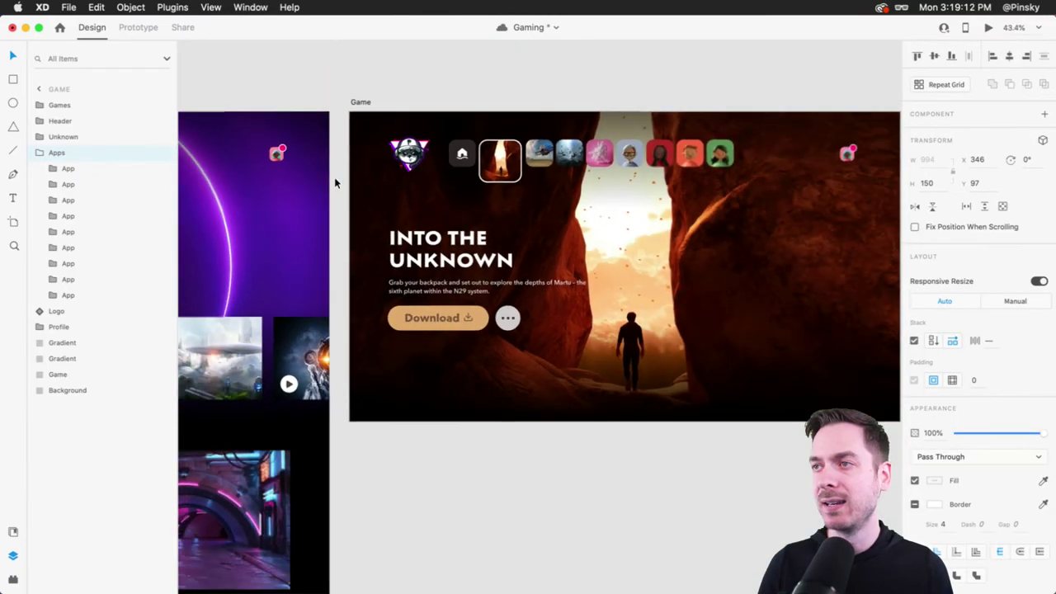
scroll(335, 178, "left", 5)
scroll(335, 178, "left", 5)
left_click(137, 27)
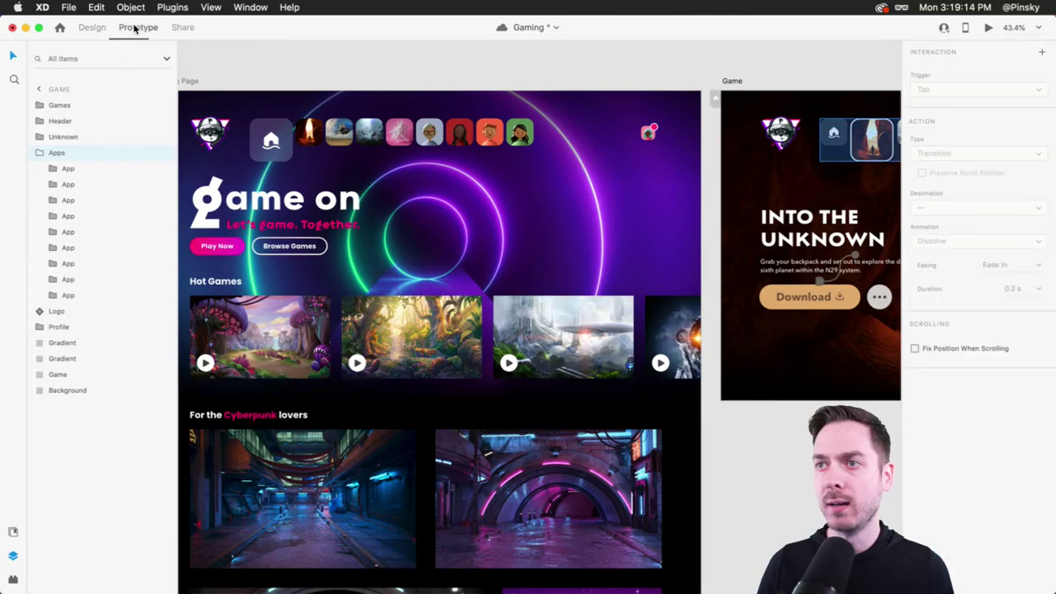
scroll(417, 107, "left", 2)
left_click(354, 71)
left_click(359, 118)
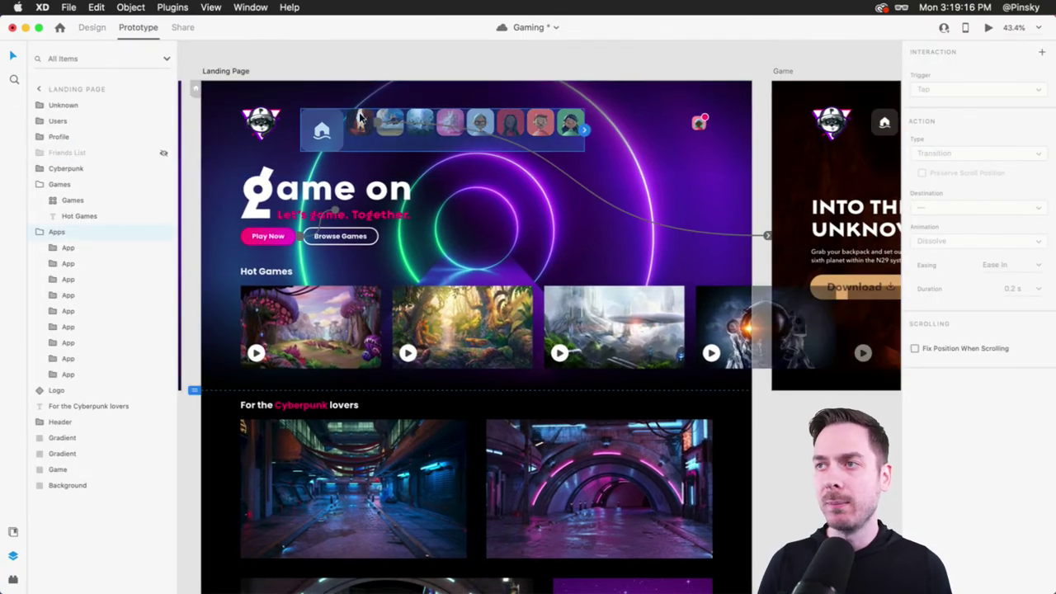
scroll(359, 118, "up", 2)
double_click(446, 125)
scroll(446, 130, "down", 2)
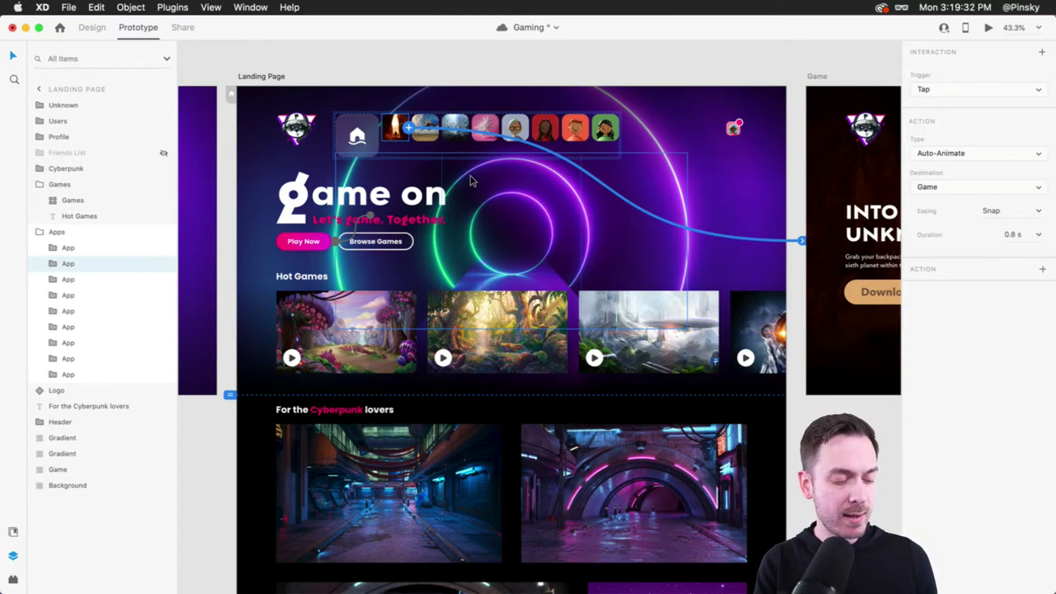
key("super+s")
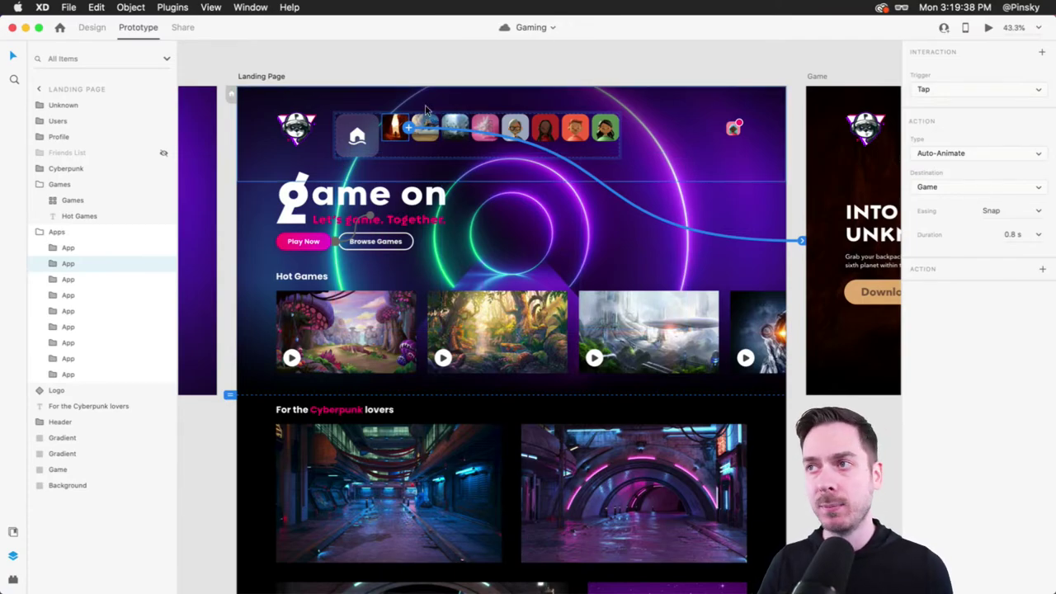
Add a second Auto-Animate interaction from the cave app icon to the Game artboard, with Keys & Gamepad as its trigger
scroll(413, 108, "up", 3)
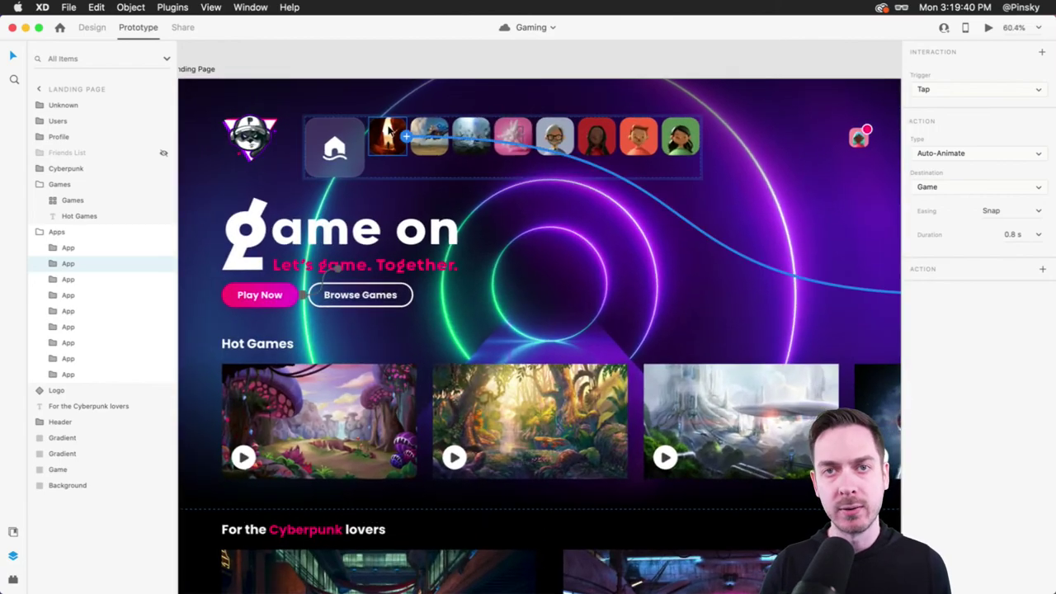
scroll(429, 132, "right", 5)
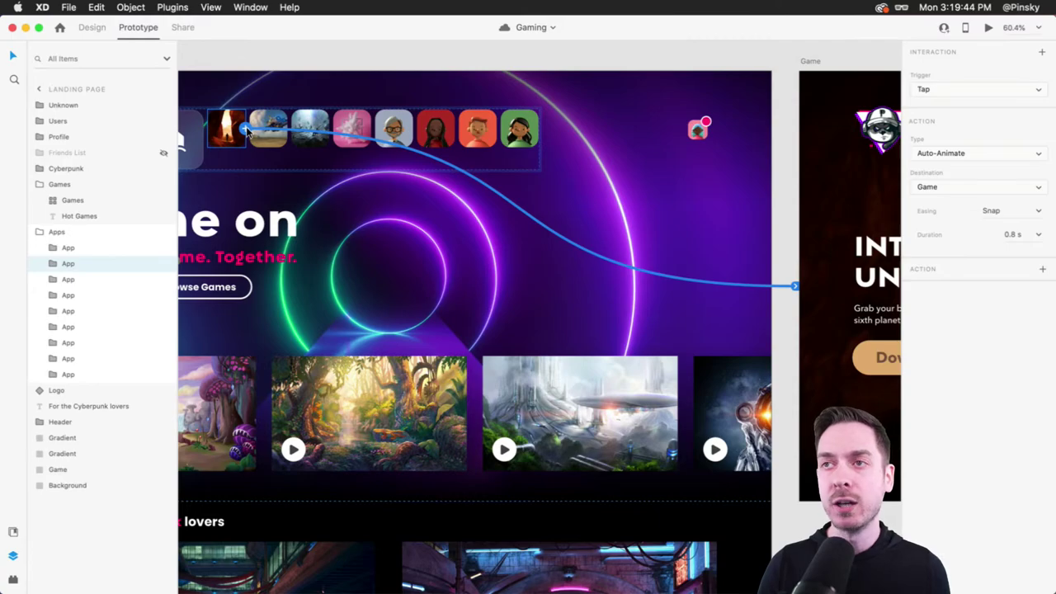
left_click_drag(247, 131, 751, 243)
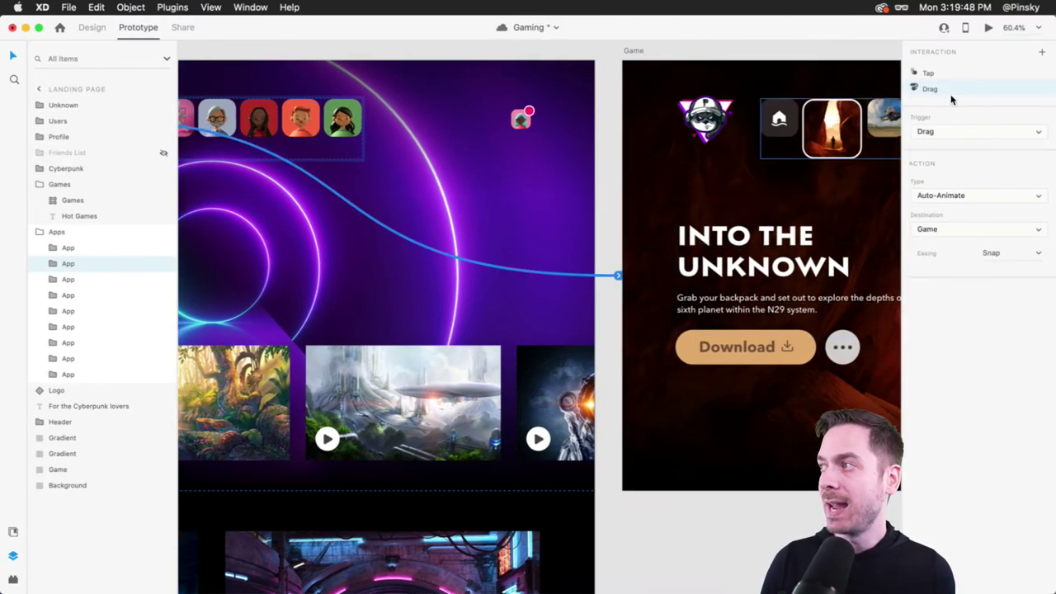
left_click(949, 132)
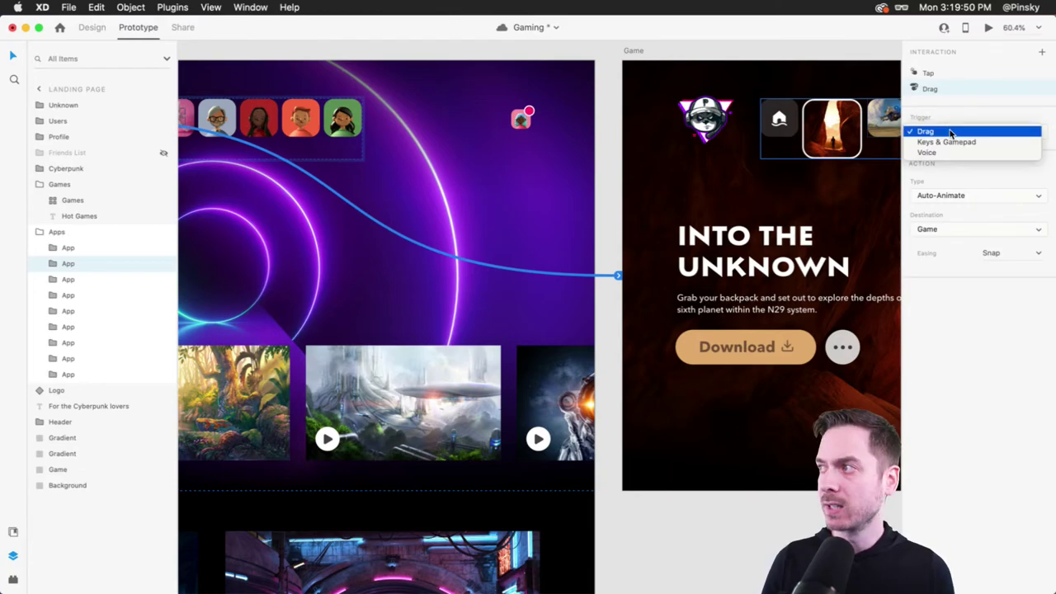
left_click(975, 145)
Try several keyboard keys, including K, B and R, as the new interaction's trigger key
left_click(957, 171)
key("f")
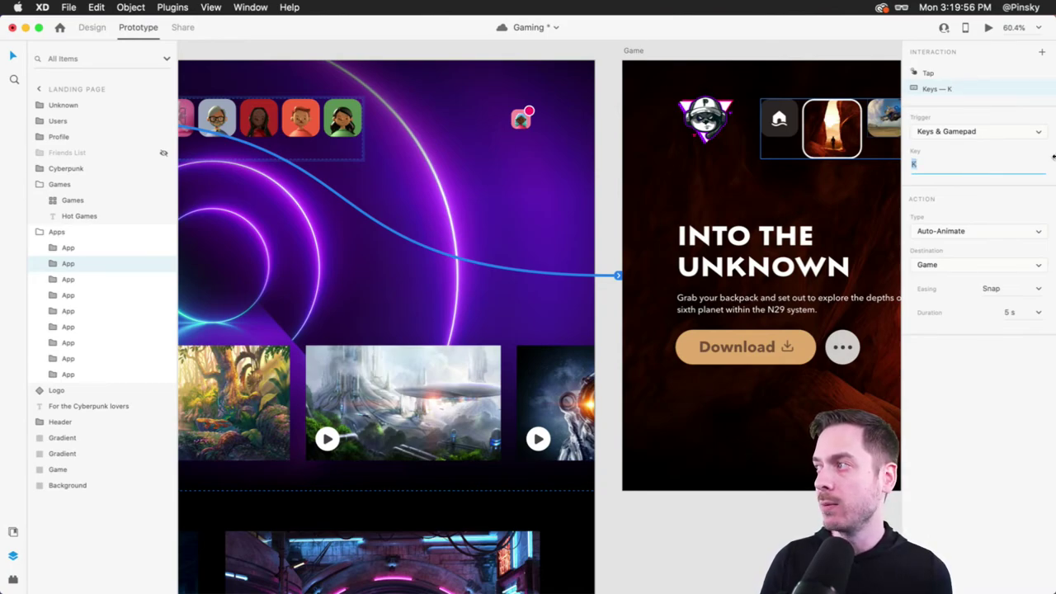
key("9")
key("7")
key("j")
key("b")
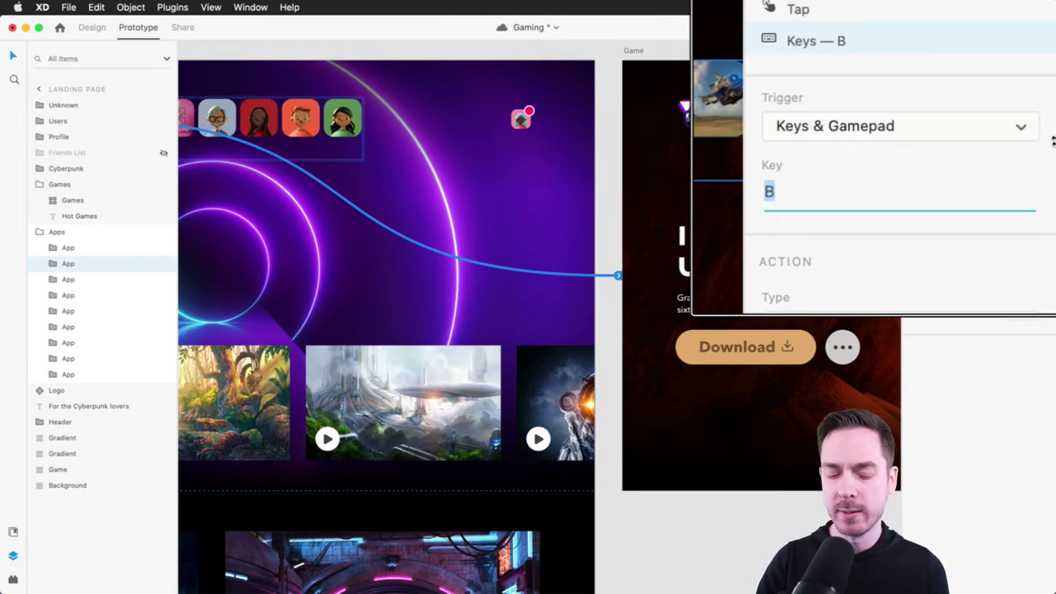
key("r")
key("g")
key("r")
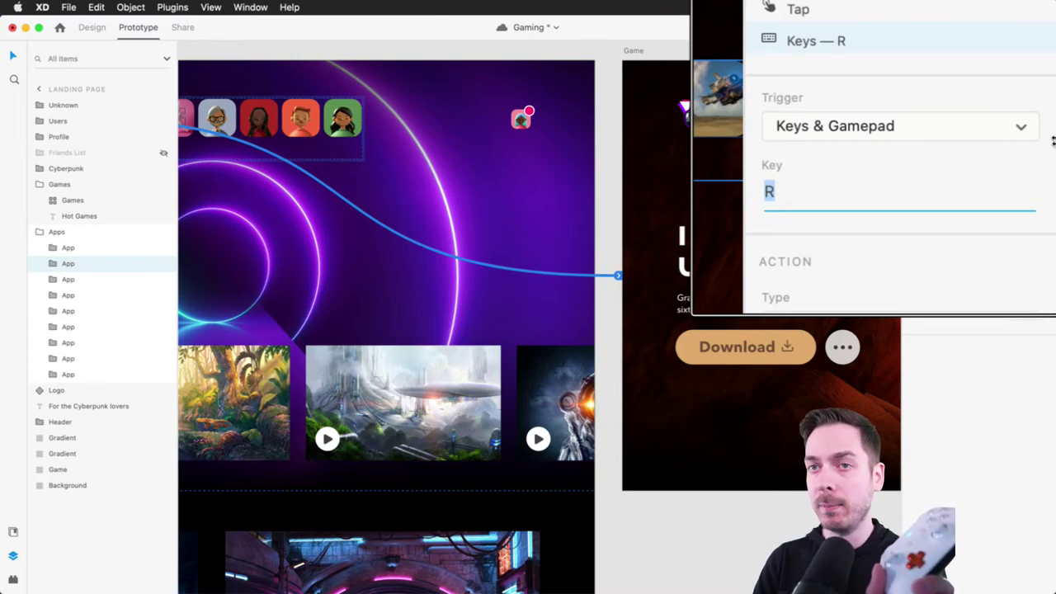
Test gamepad inputs such as B for the trigger key, and assign the gamepad's LThumb Right
key("Right")
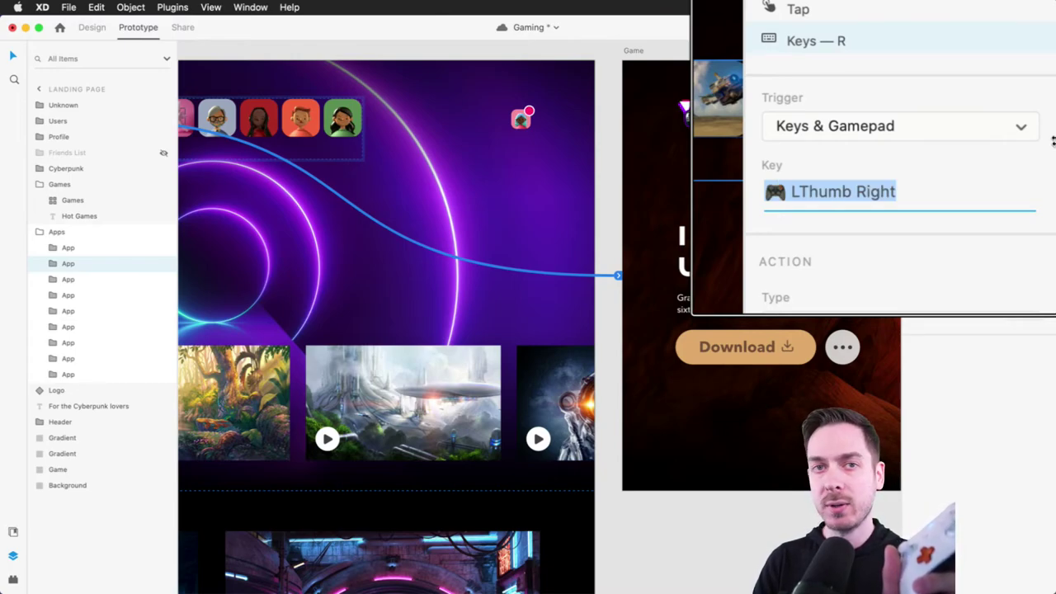
key("b")
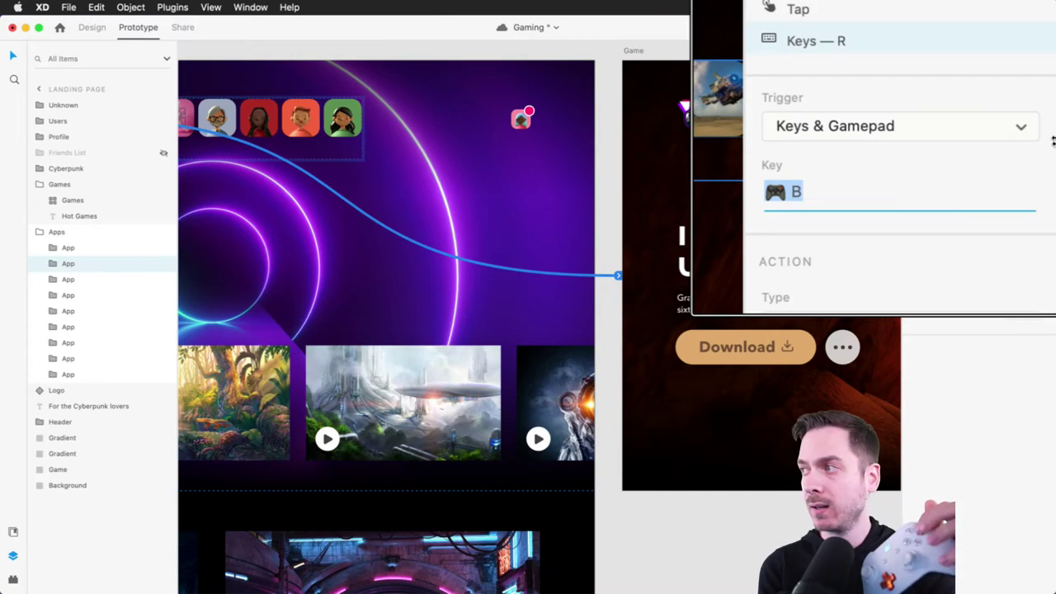
key("a")
key("y")
key("b")
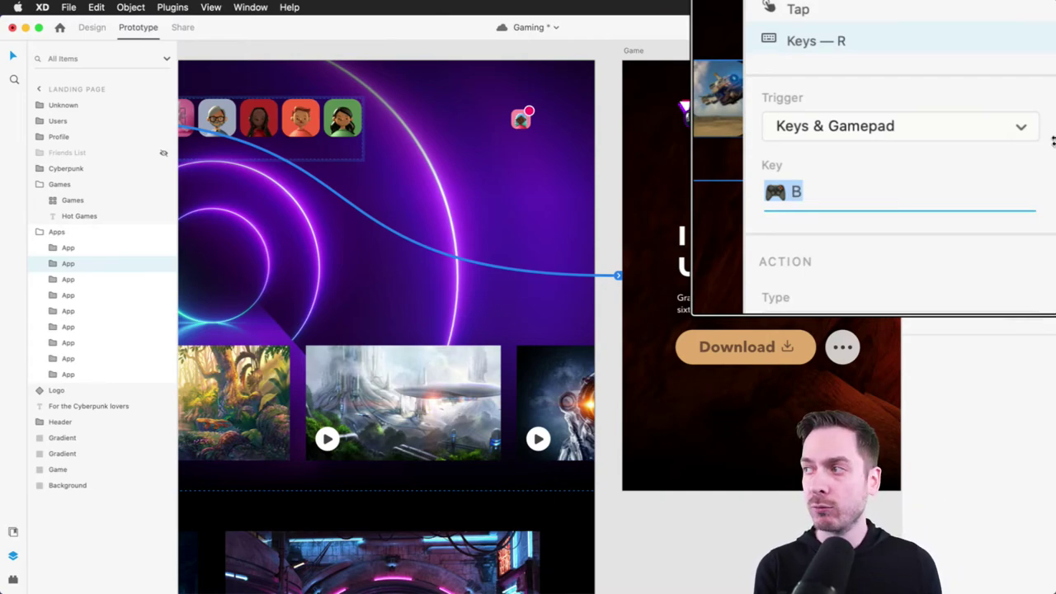
key("Right")
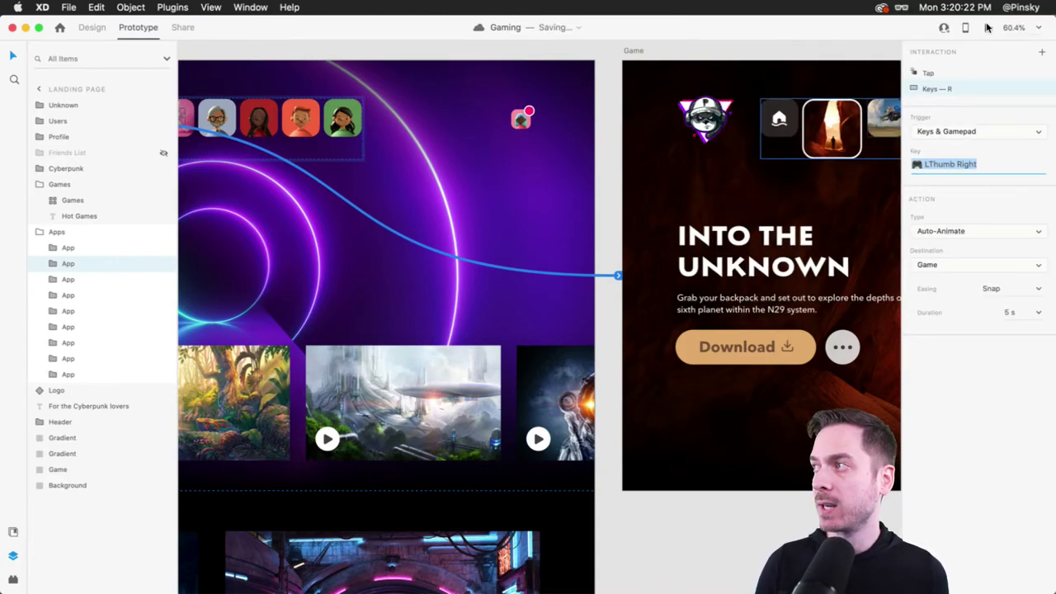
Preview the prototype, commit the LThumb Right key to the interaction, and preview the gamepad-triggered transition to the Game artboard
left_click(987, 27)
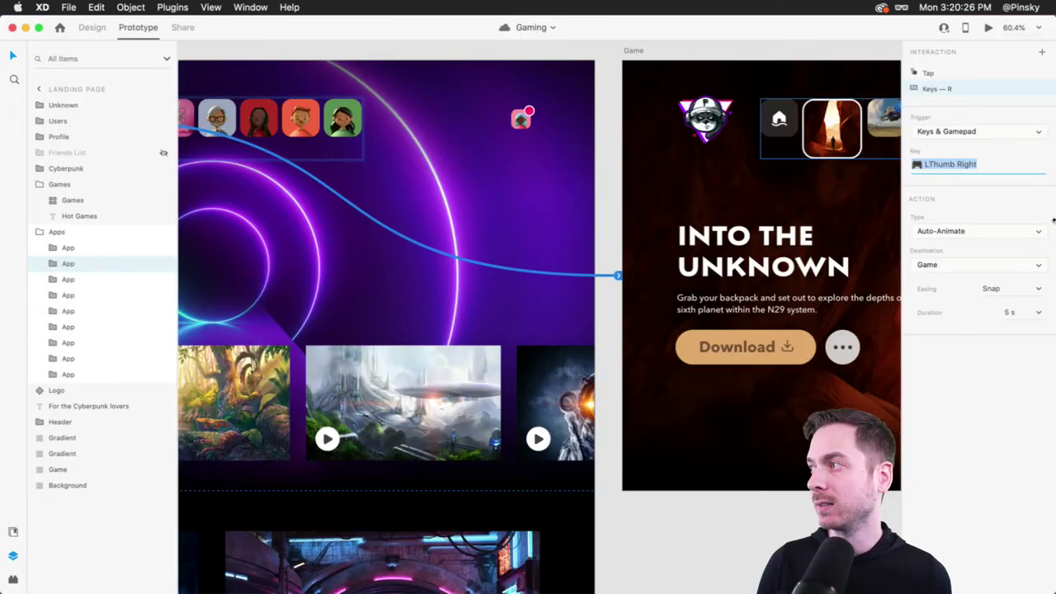
left_click(82, 27)
left_click(1012, 290)
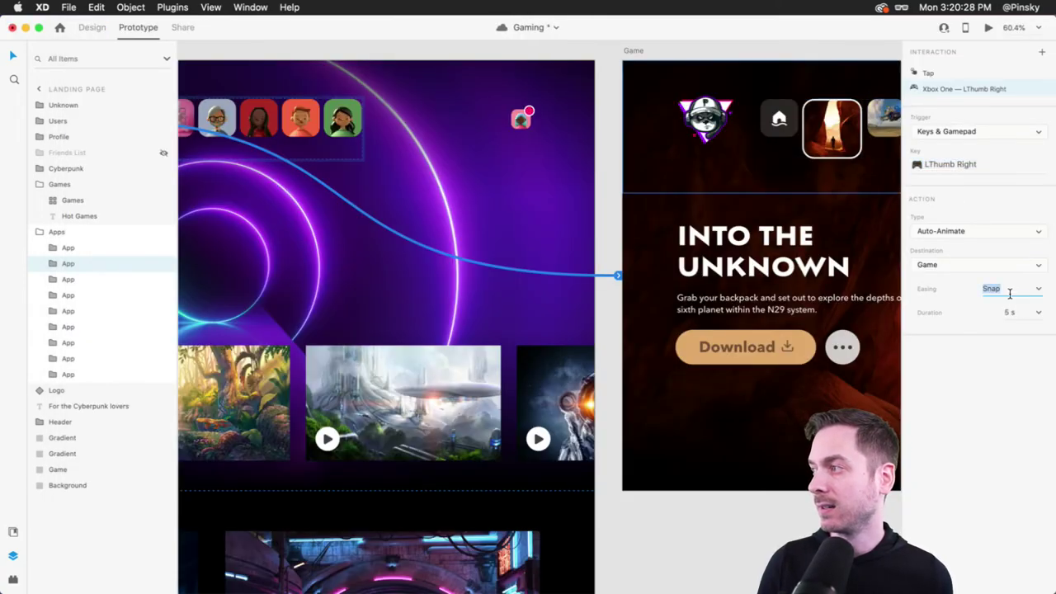
left_click(988, 30)
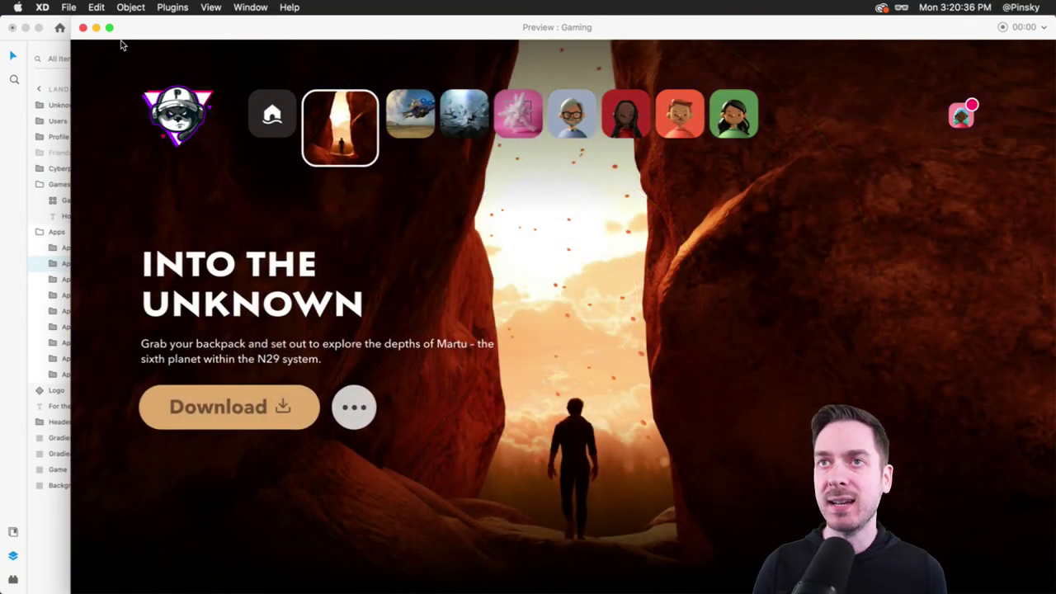
left_click(82, 27)
Set the LThumb Right interaction's duration to 0.8 s
left_click(1023, 312)
type("0.2")
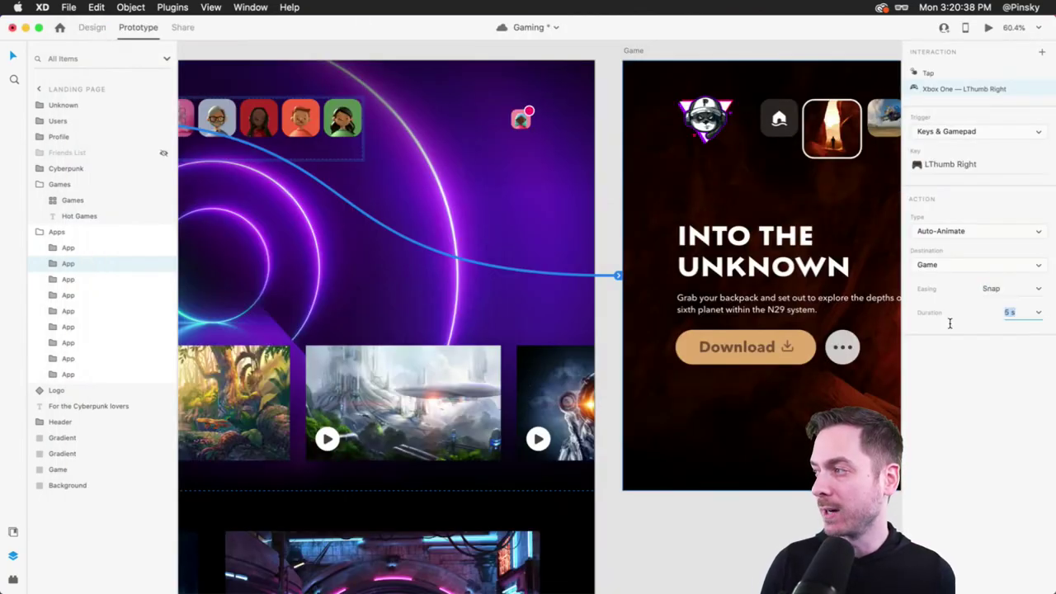
key("Return")
type("0.8")
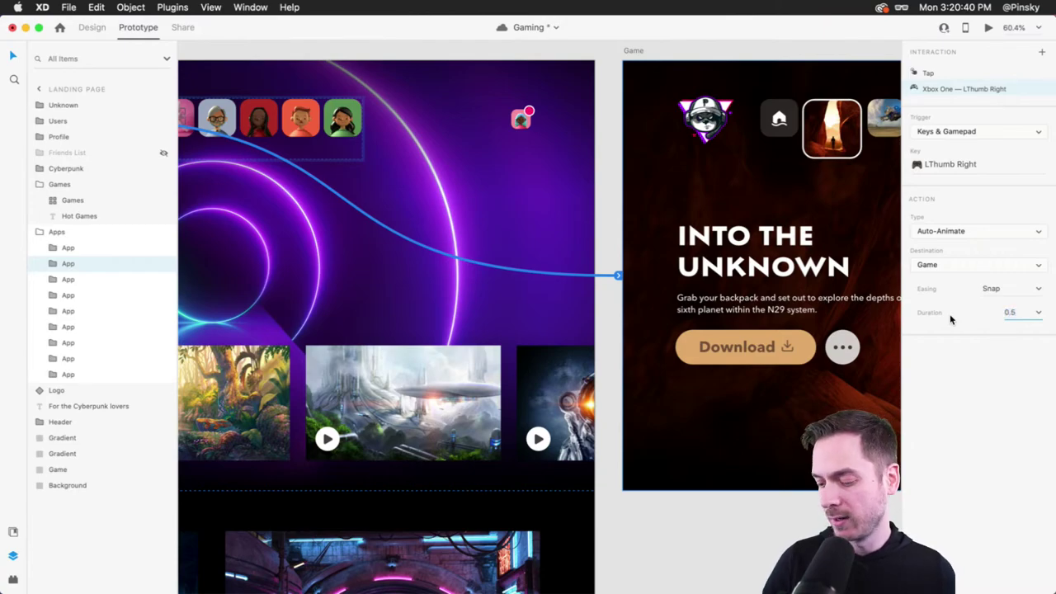
key("Return")
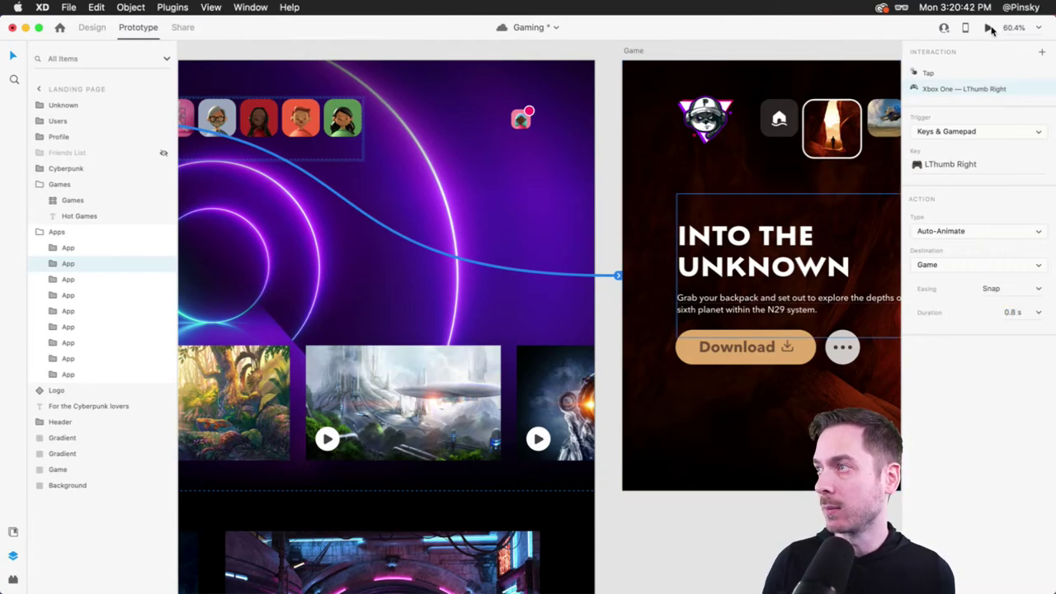